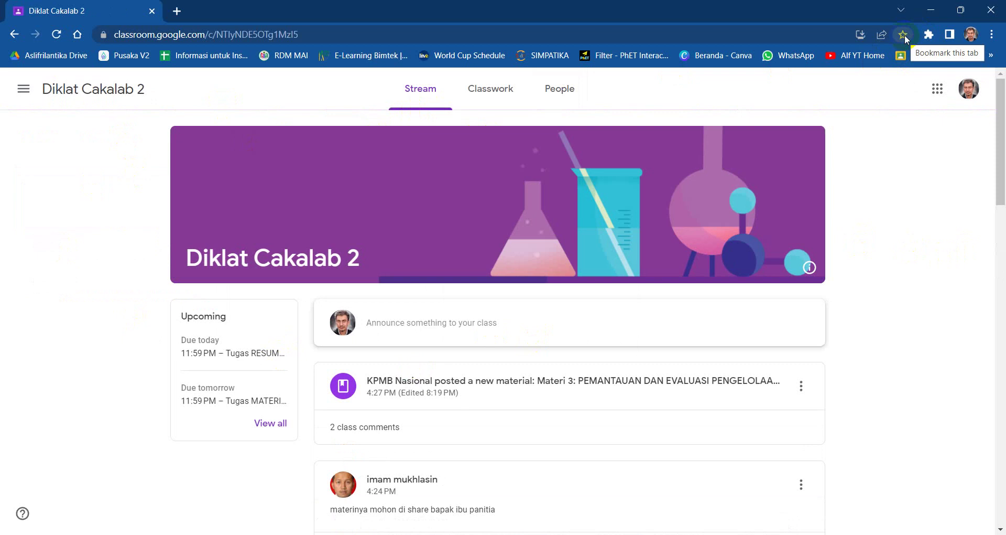
Bookmark the Diklat Cakalab 2 class page and place the bookmark directly after Pusaka V2 on the bookmarks bar
left_click(903, 35)
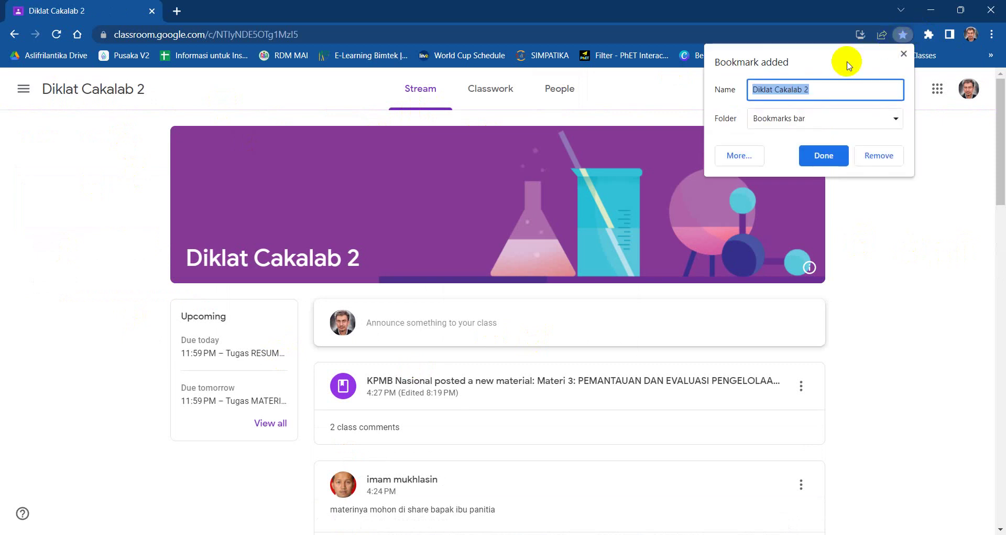
left_click(822, 156)
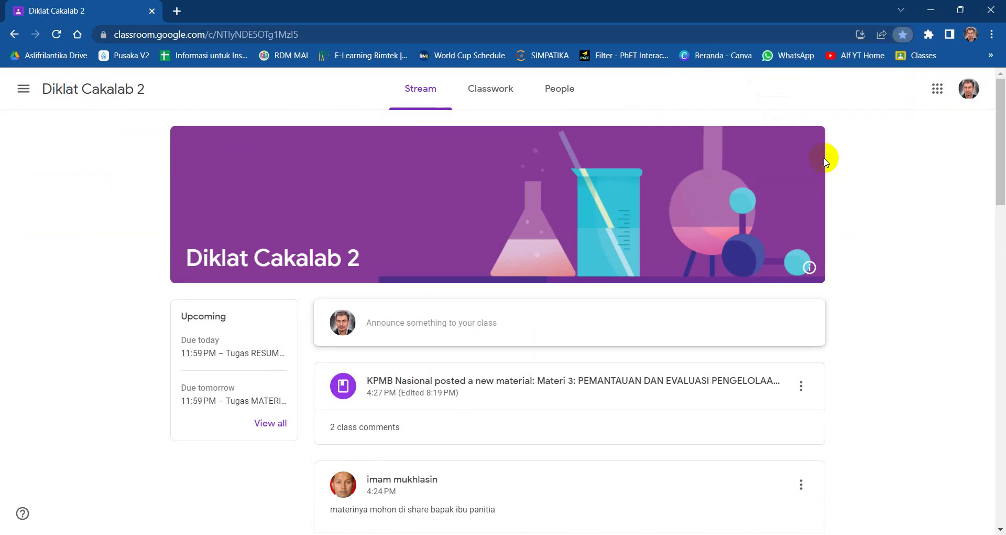
left_click(991, 55)
scroll(939, 443, "down", 3)
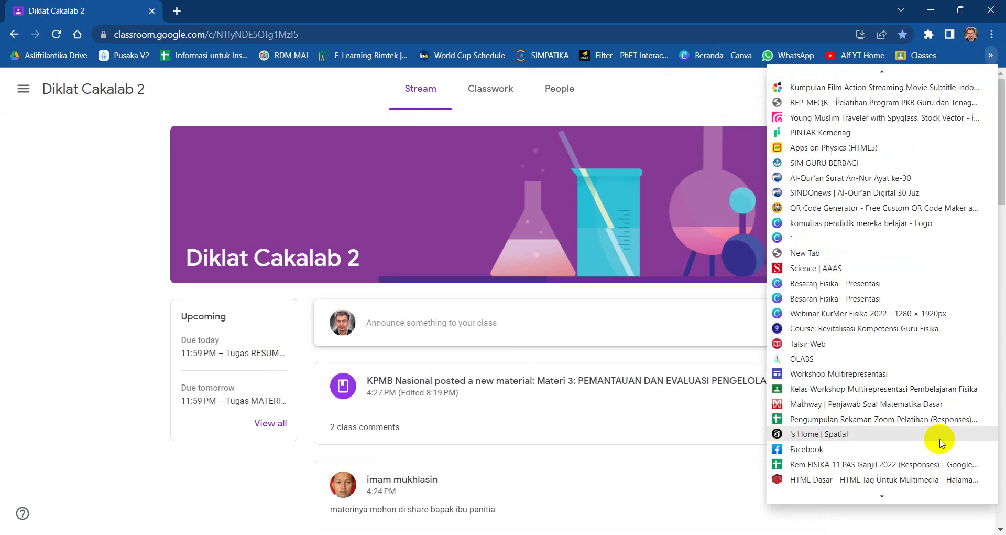
scroll(942, 455, "down", 1)
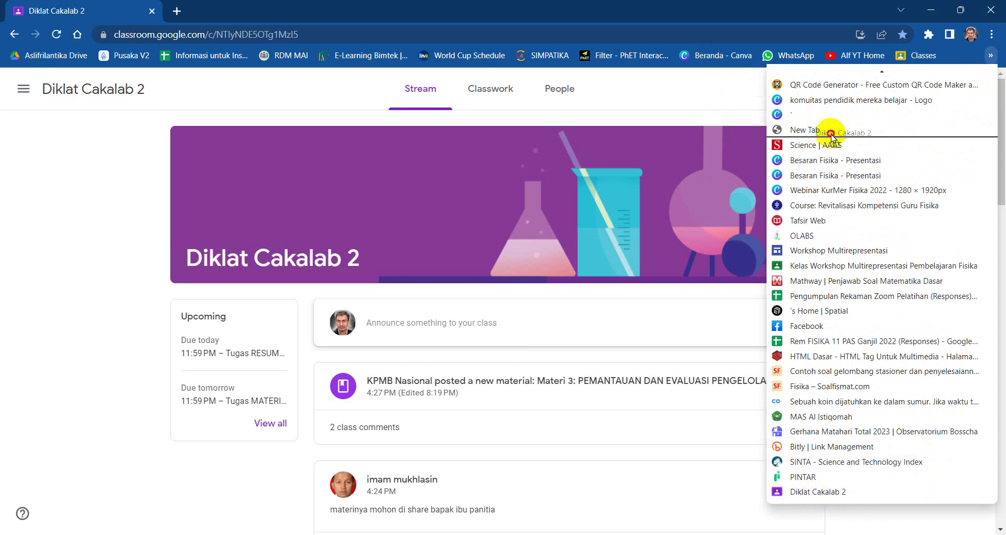
left_click_drag(648, 61, 163, 59)
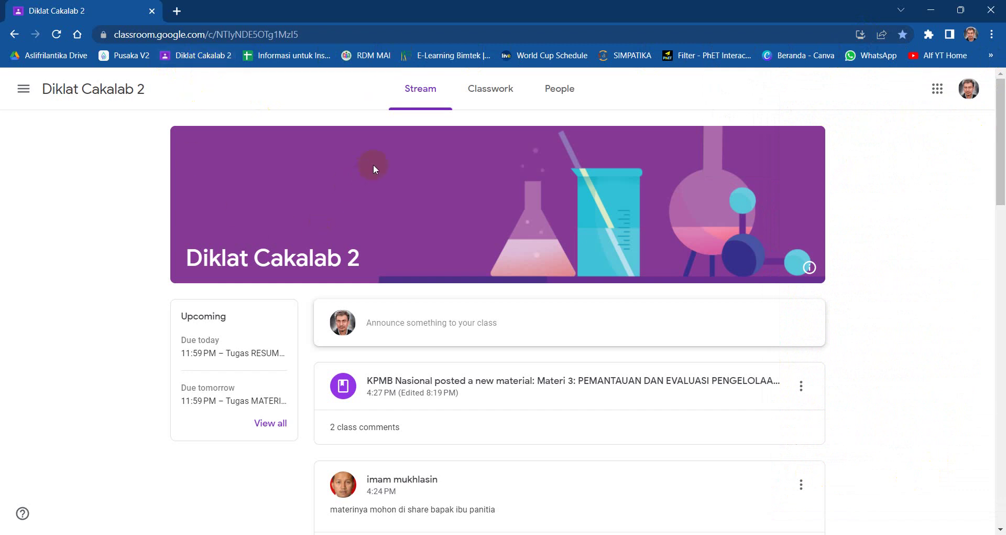
Look through the posted materials, assignments, questions and comments in the class stream
scroll(333, 244, "down", 6)
scroll(332, 249, "up", 6)
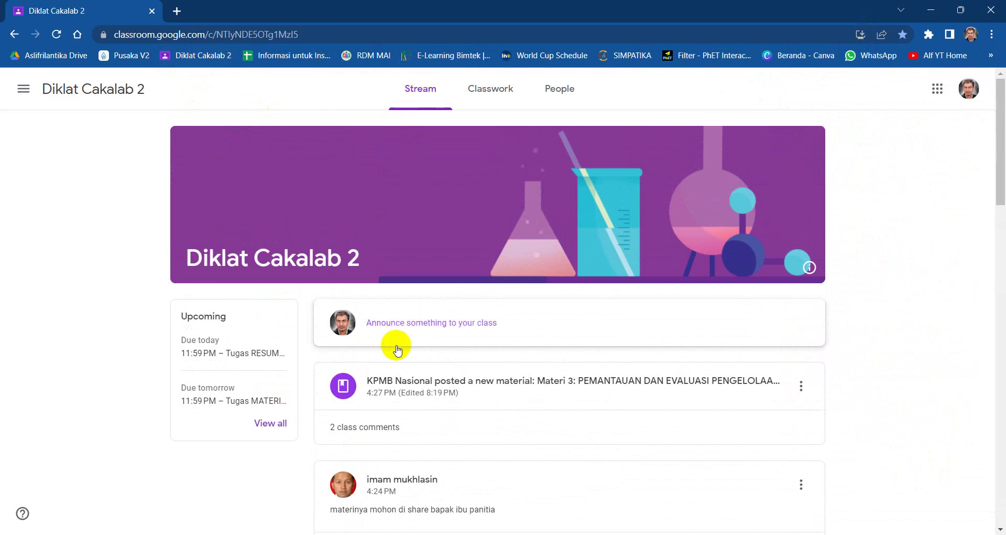
scroll(395, 343, "down", 2)
scroll(434, 273, "down", 1)
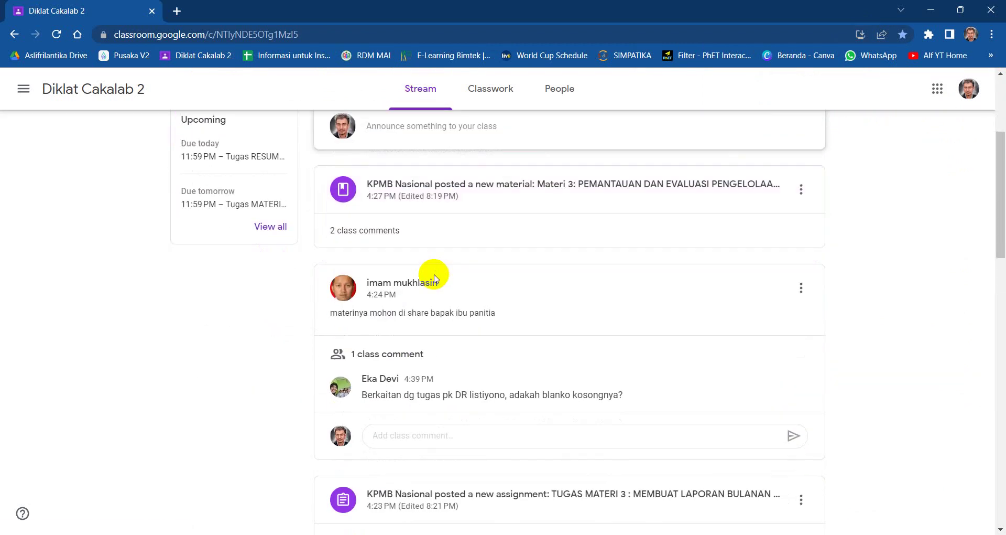
scroll(434, 278, "down", 4)
scroll(434, 285, "down", 15)
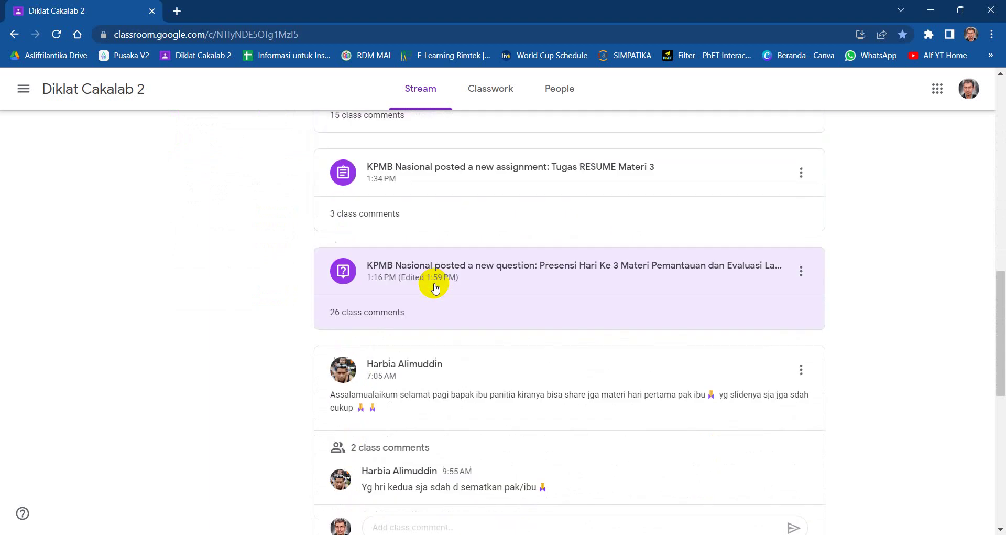
scroll(434, 285, "up", 20)
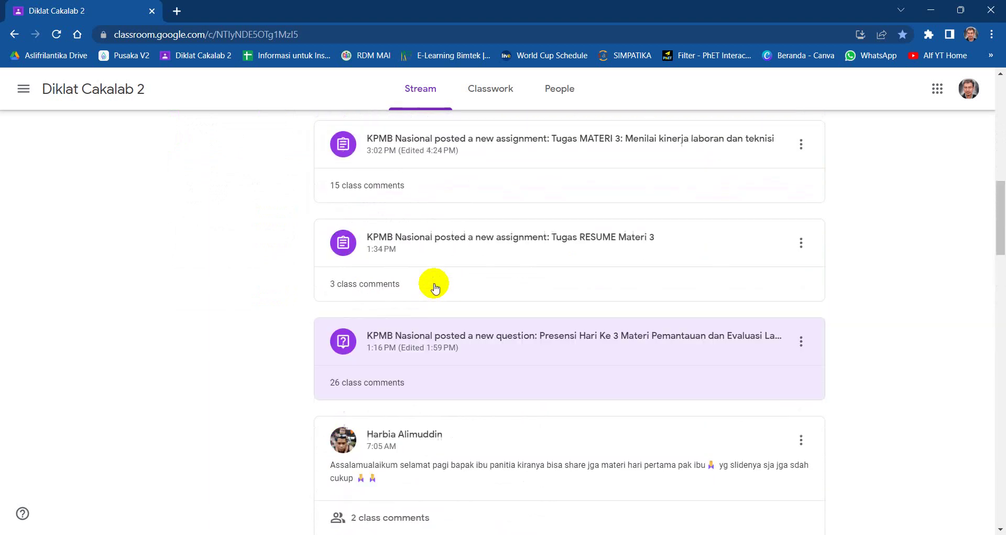
scroll(435, 284, "up", 4)
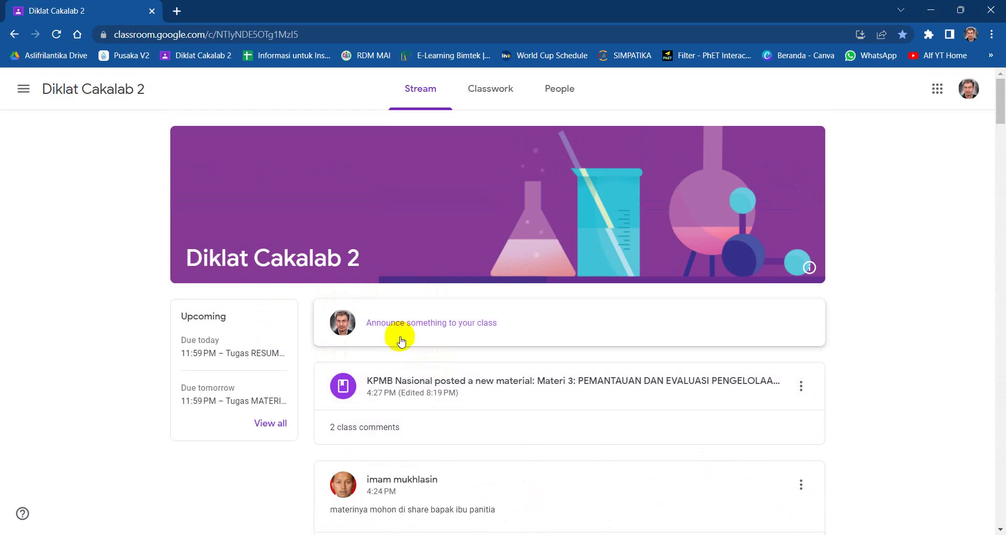
Review the class's people, including the classmates and the full list of teachers
left_click(560, 97)
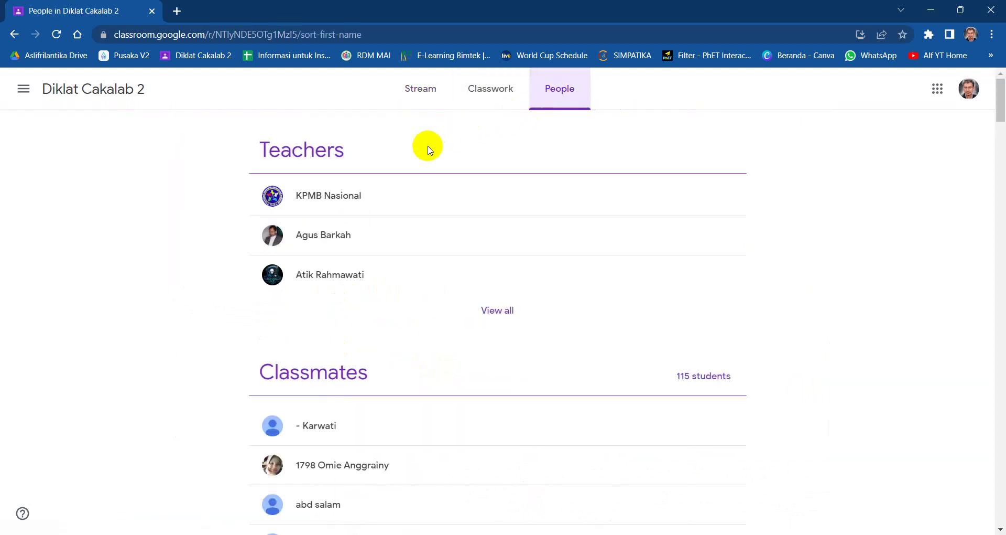
scroll(434, 312, "down", 16)
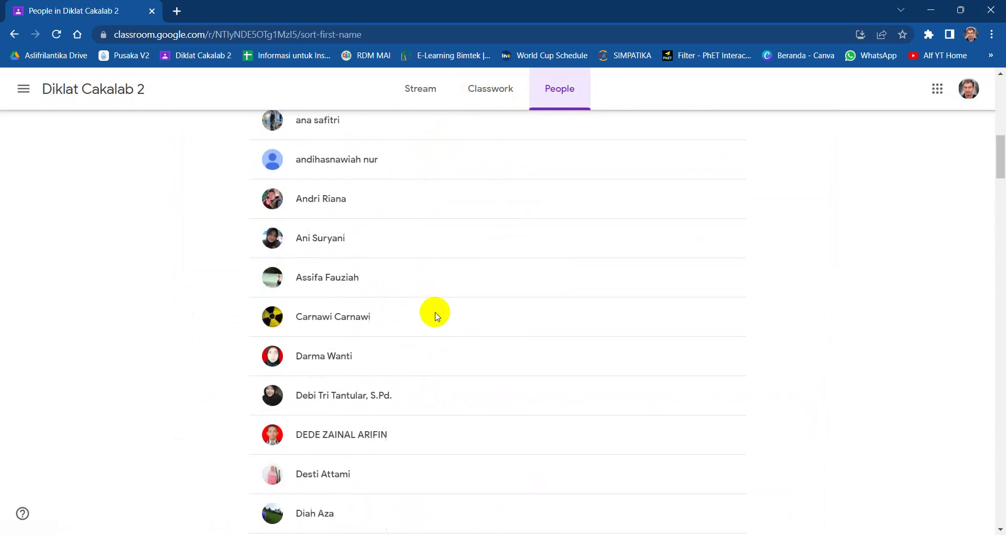
scroll(436, 314, "down", 8)
scroll(435, 314, "up", 15)
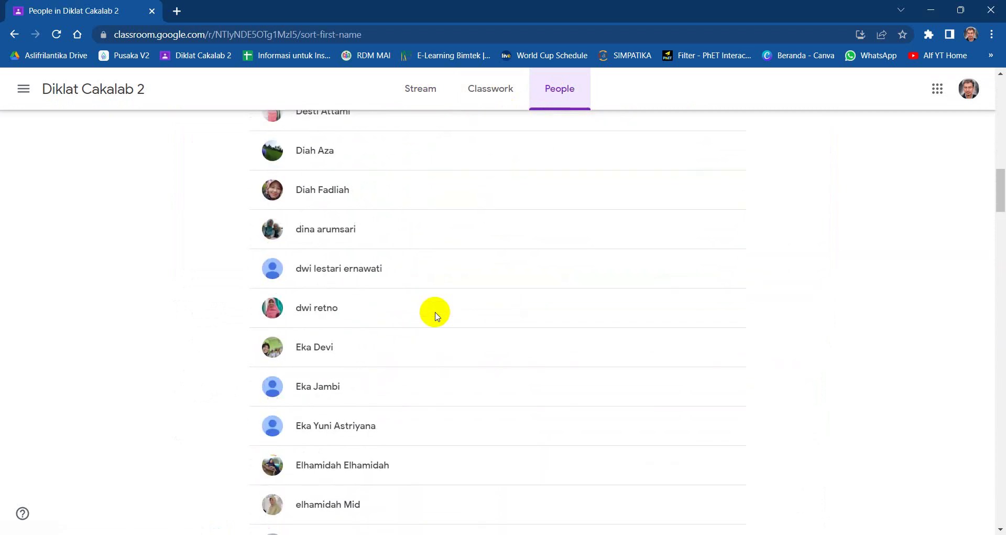
scroll(436, 314, "up", 9)
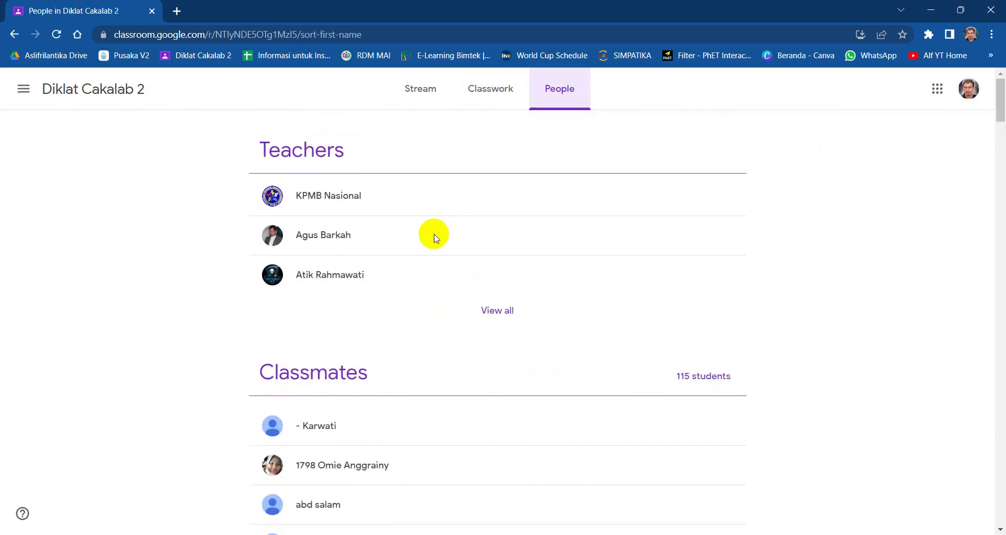
left_click(501, 310)
scroll(403, 294, "down", 2)
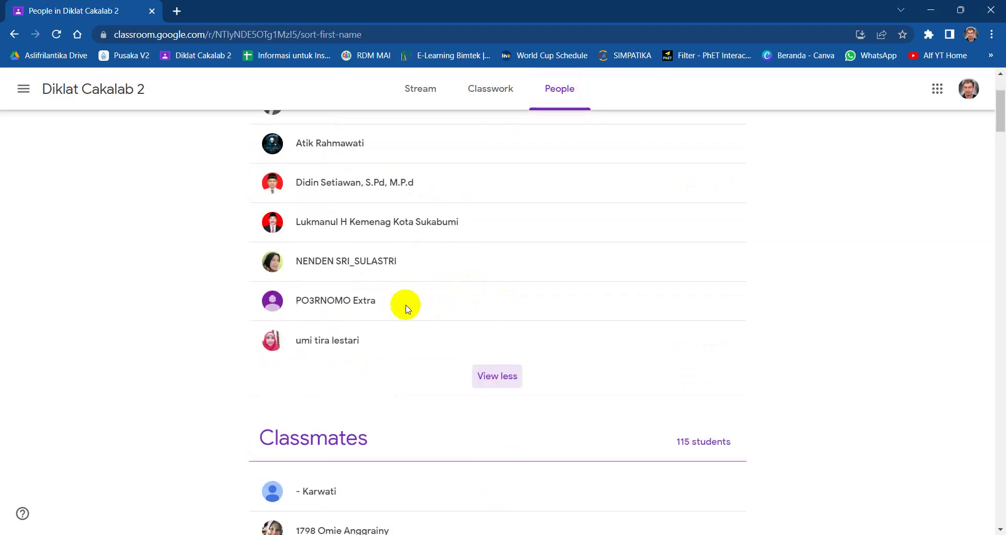
scroll(406, 308, "up", 2)
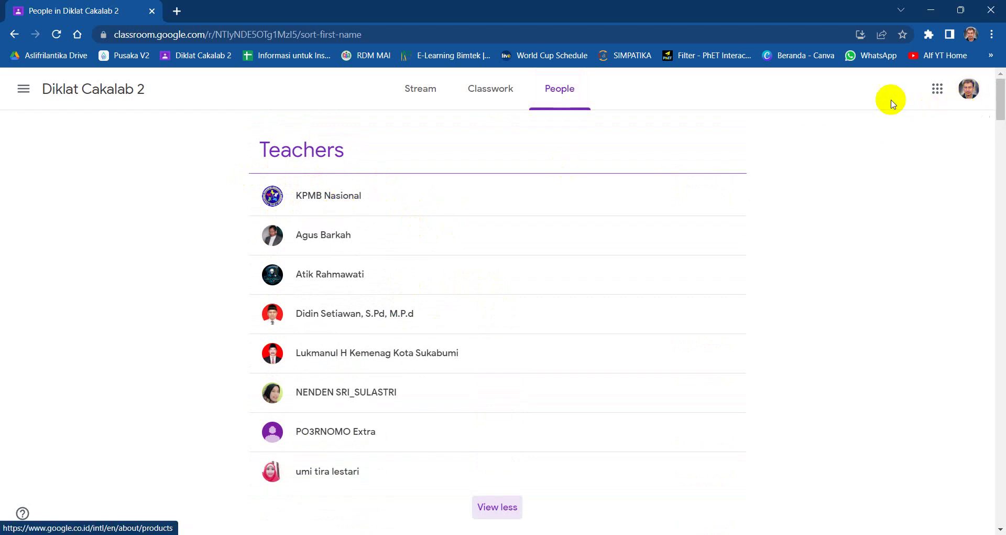
Open the Bukti hadir Zoom H3 Drive folder attached to the Presensi Hari Ke 3 question in the classwork
left_click(493, 94)
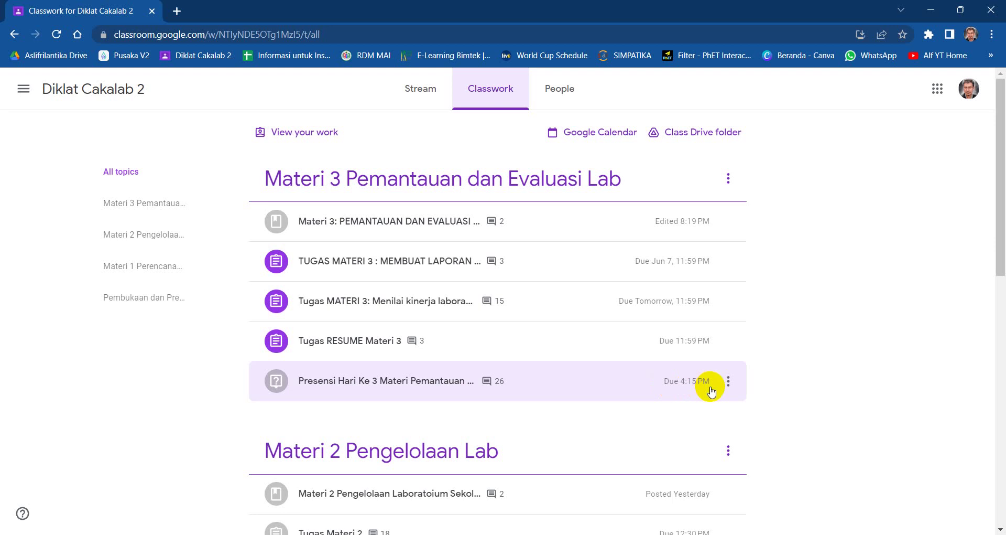
left_click(410, 384)
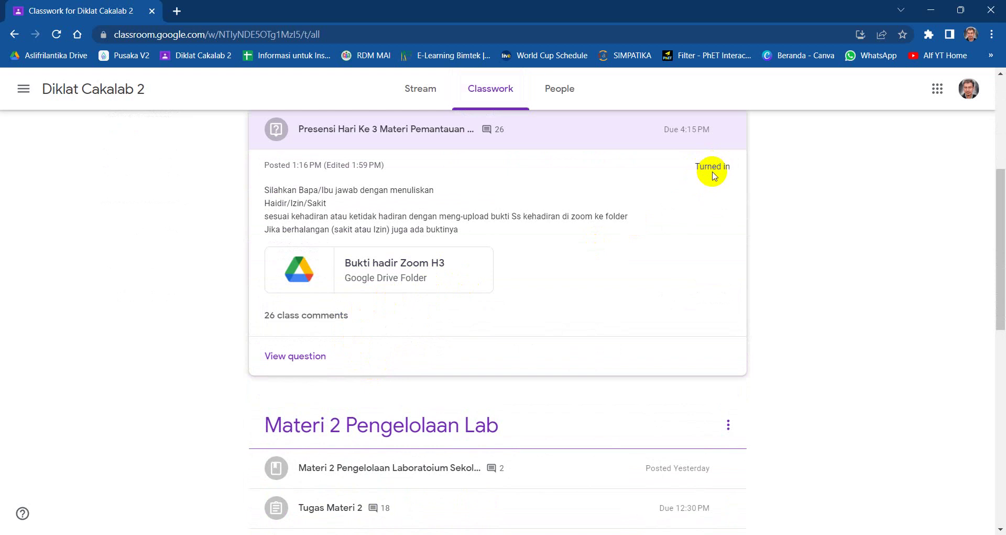
left_click(399, 272)
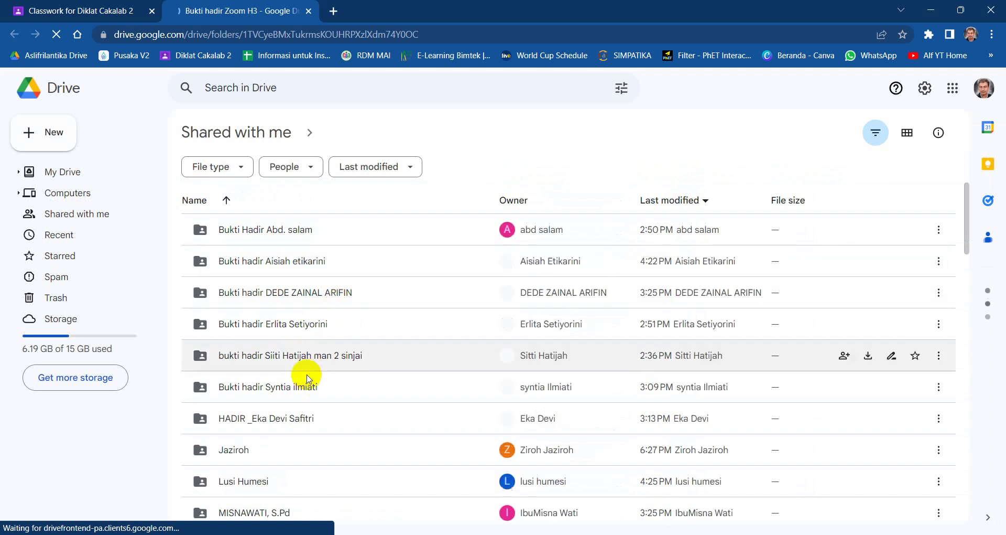
Upload the image 1 On Came.png to the Bukti hadir Zoom H3 folder
scroll(320, 304, "down", 2)
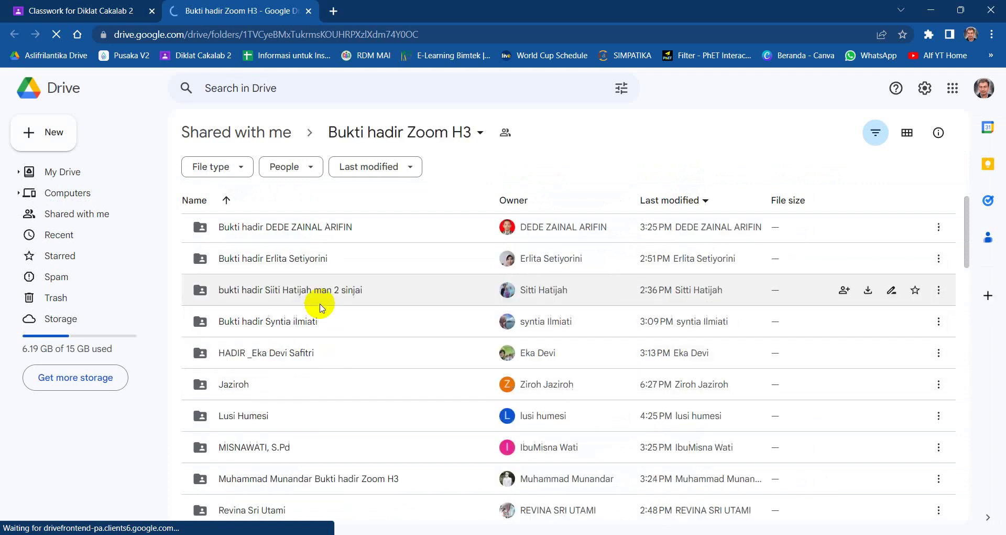
scroll(321, 306, "up", 2)
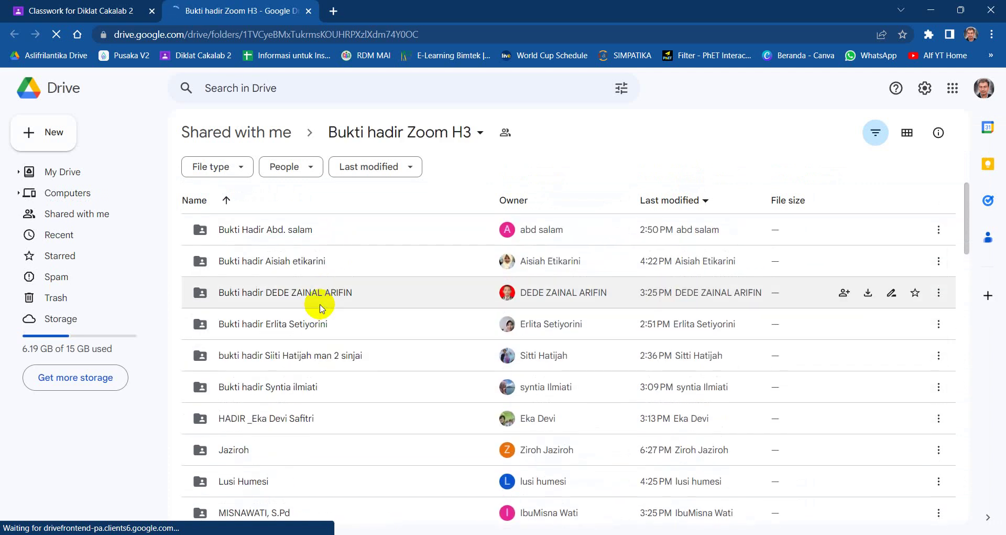
scroll(321, 306, "down", 8)
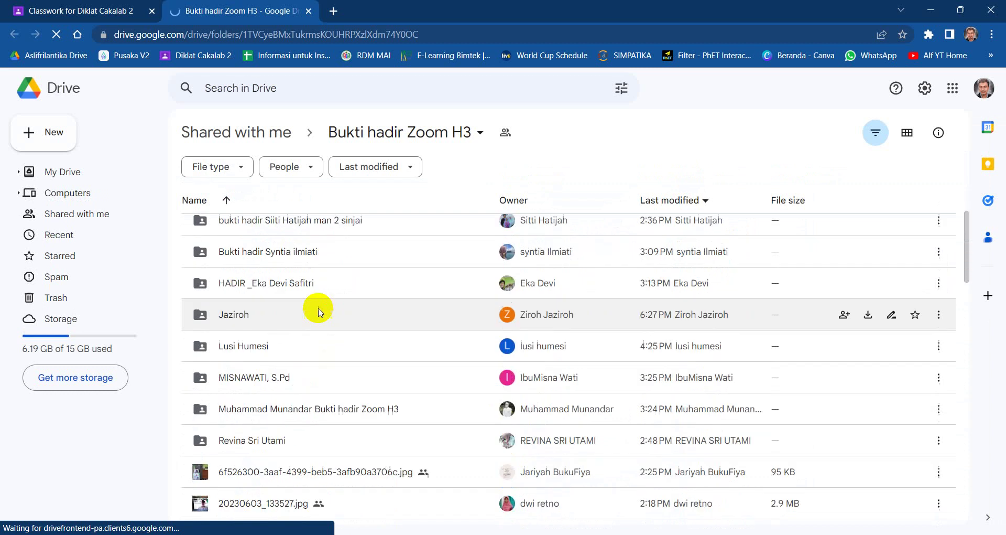
scroll(321, 311, "up", 8)
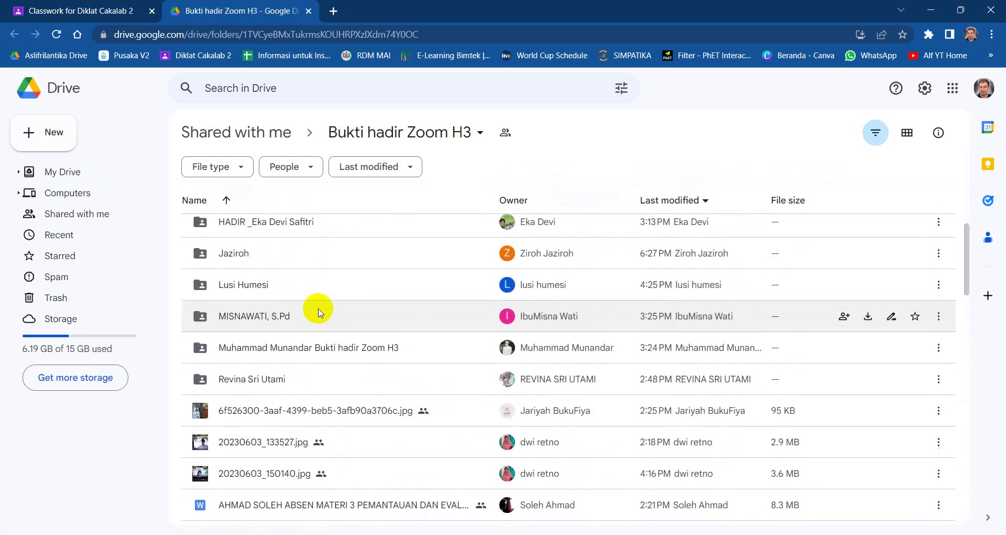
left_click(44, 131)
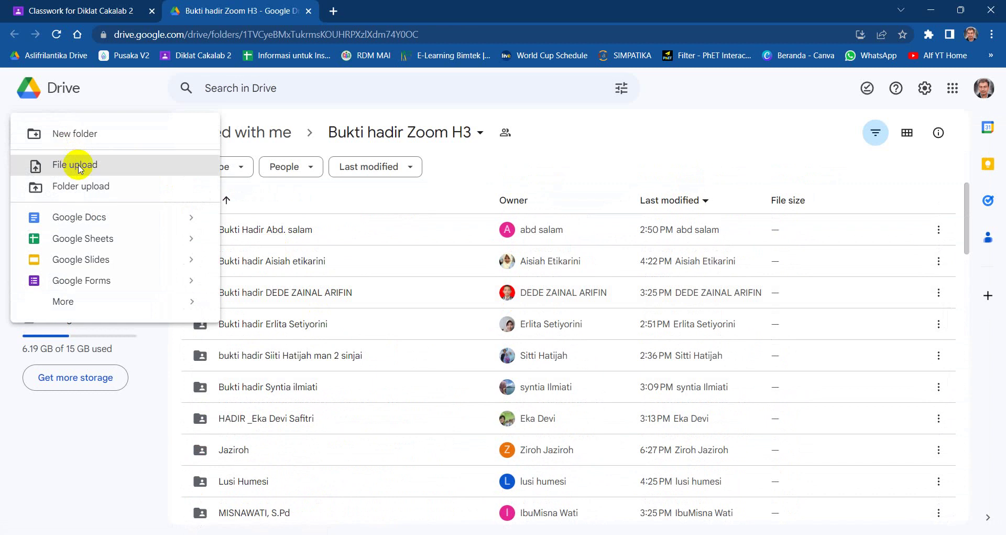
left_click(74, 165)
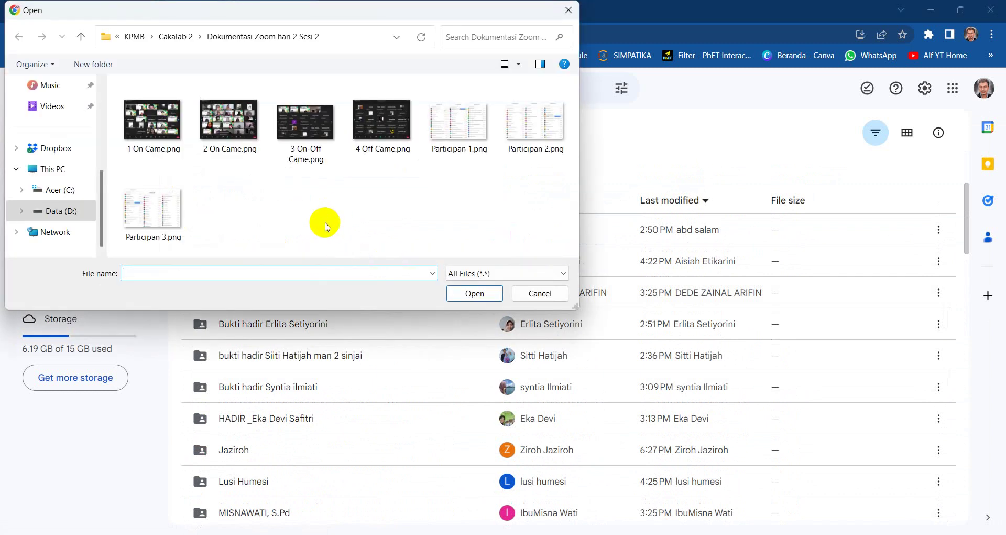
left_click(155, 123)
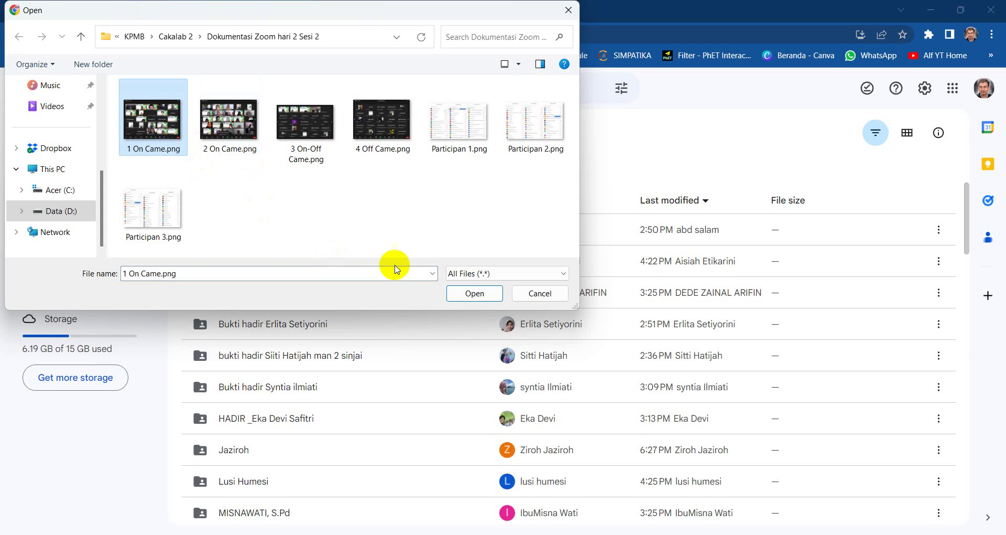
left_click(467, 293)
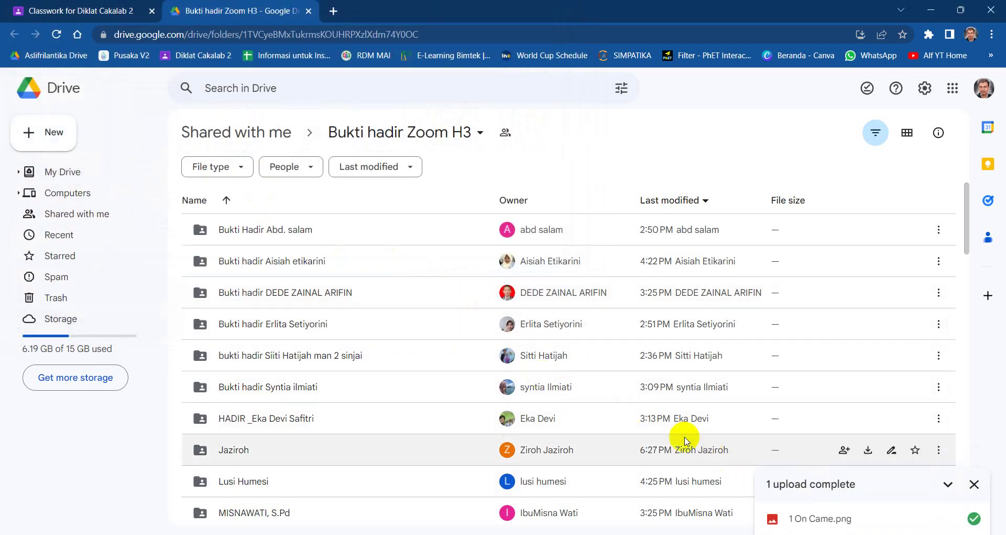
Check the Bukti hadir Zoom H3 folder for the uploaded image and look through the other attendance files
scroll(436, 351, "down", 1)
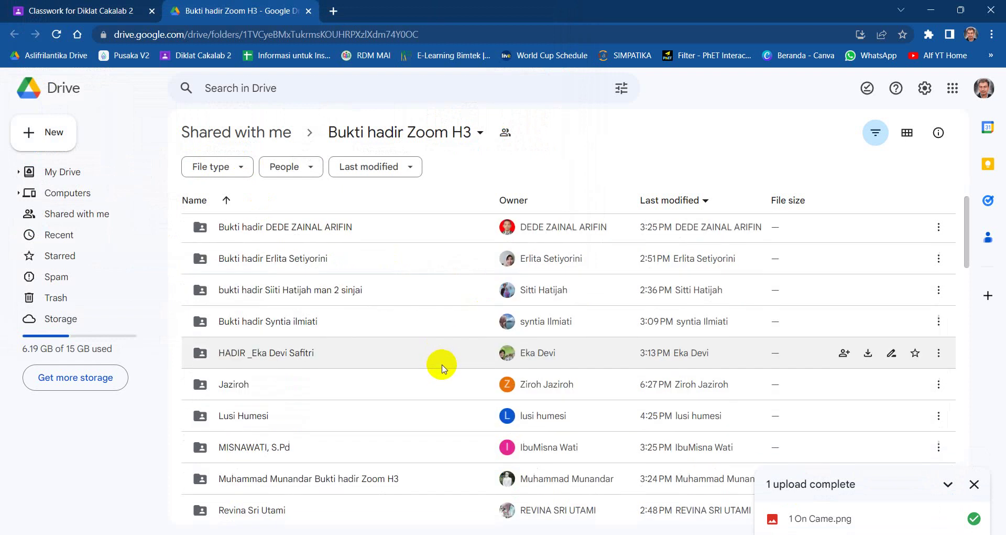
scroll(425, 359, "down", 4)
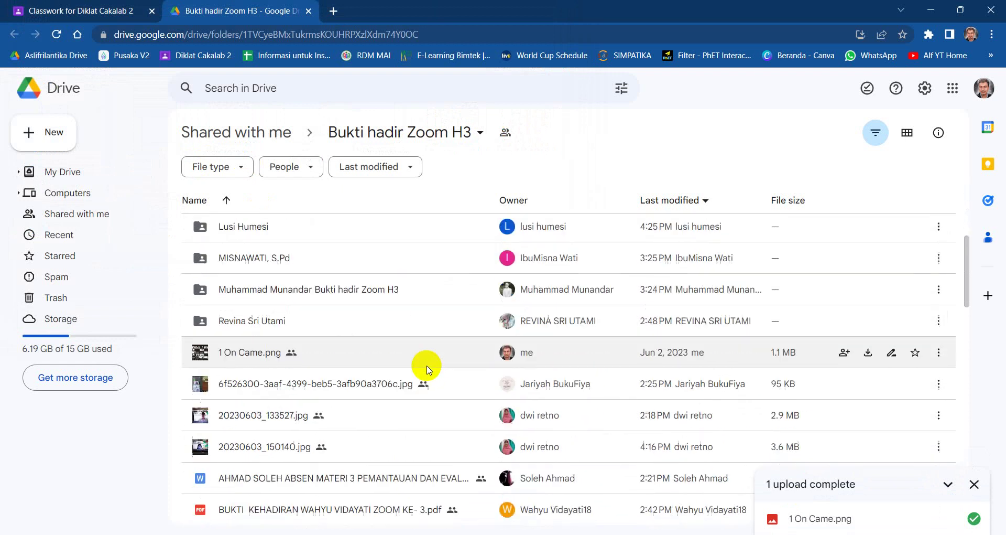
scroll(404, 395, "down", 8)
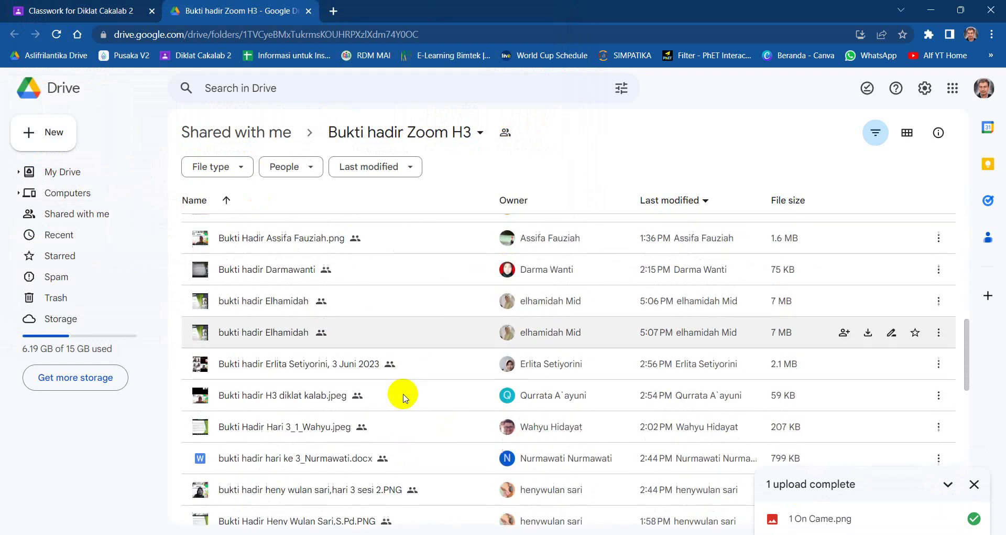
scroll(404, 398, "down", 8)
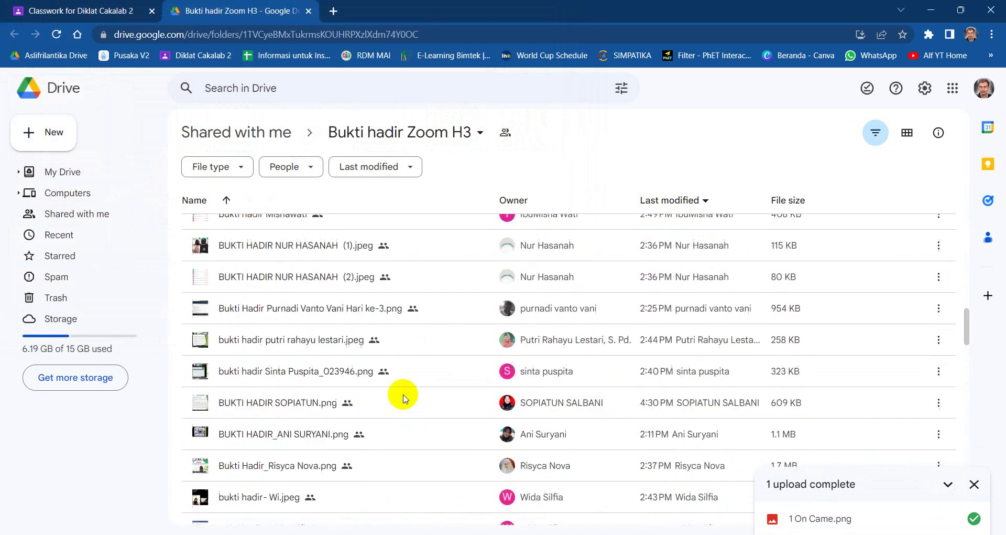
scroll(401, 398, "up", 10)
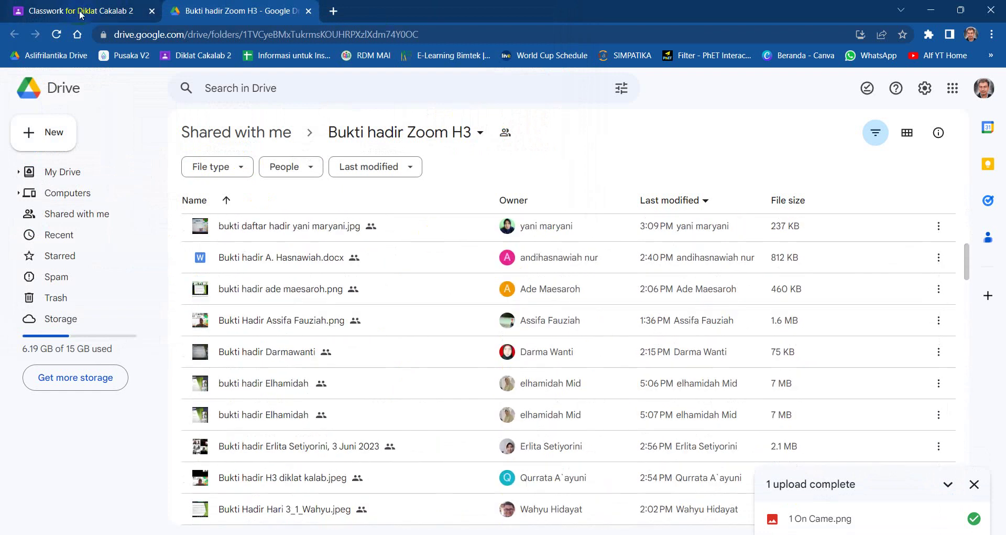
Return to the class's classwork and expand the Tugas Resume Materi 2 assignment under Materi 2 Pengelolaan Lab
left_click(81, 14)
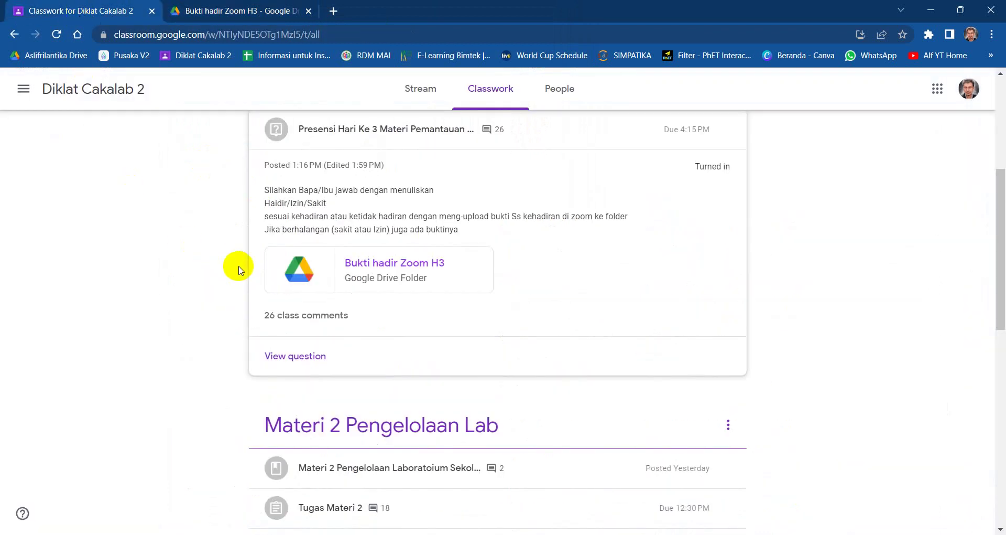
scroll(238, 270, "down", 3)
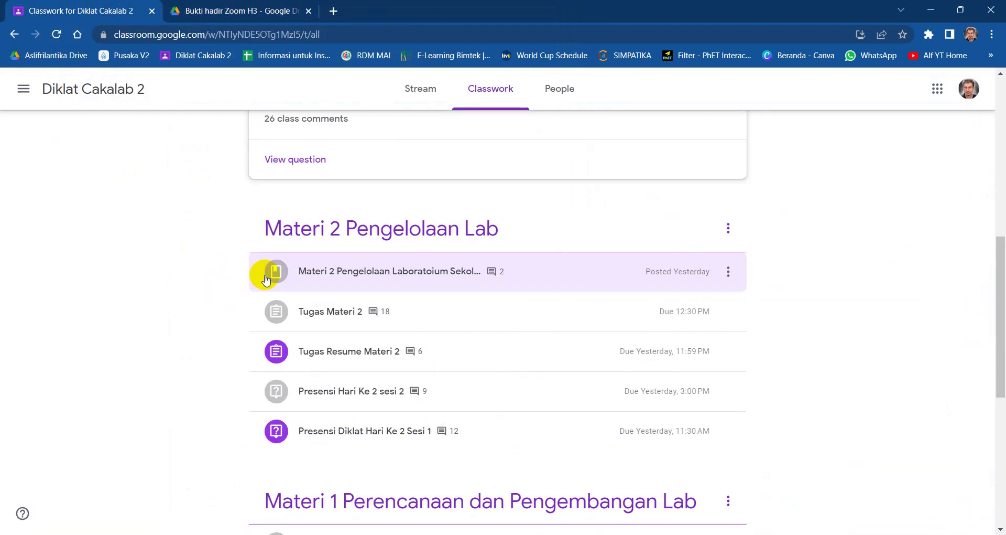
left_click(344, 356)
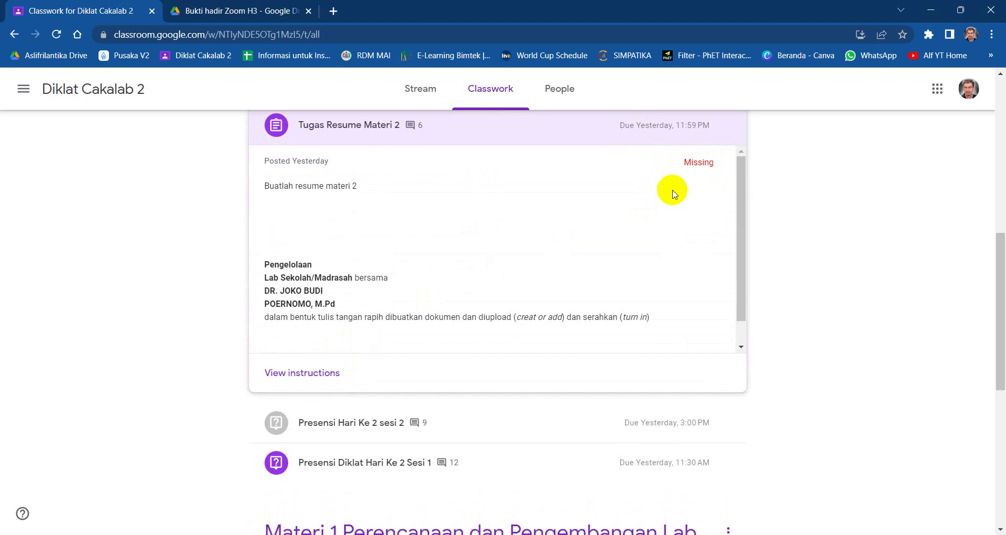
Open the Tugas Resume Materi 2 instructions and attach TUGAS MATERI 2 ALF Pengelolaaan Laboratorium.docx from the Tugas Diklat Lab folder in Cakalab 2
left_click(300, 378)
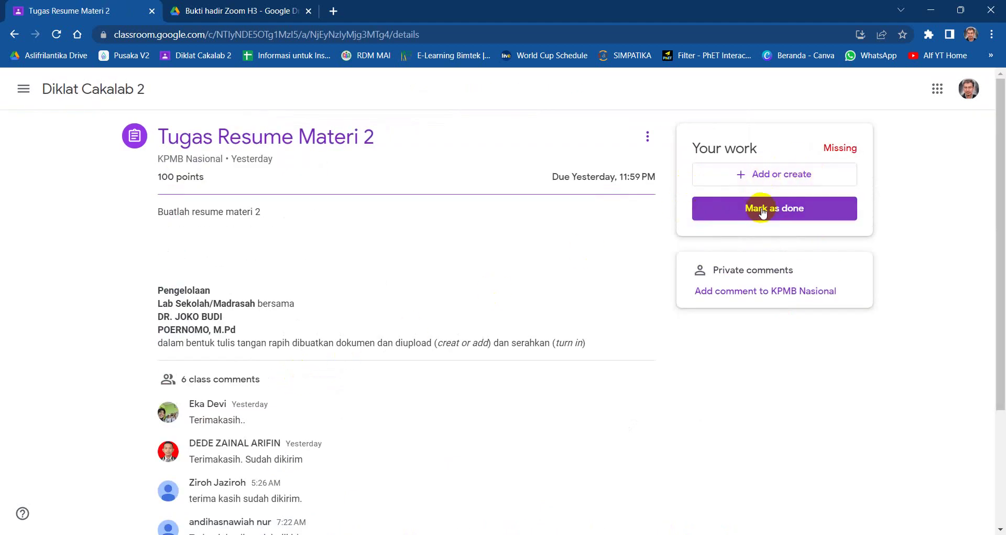
left_click(776, 178)
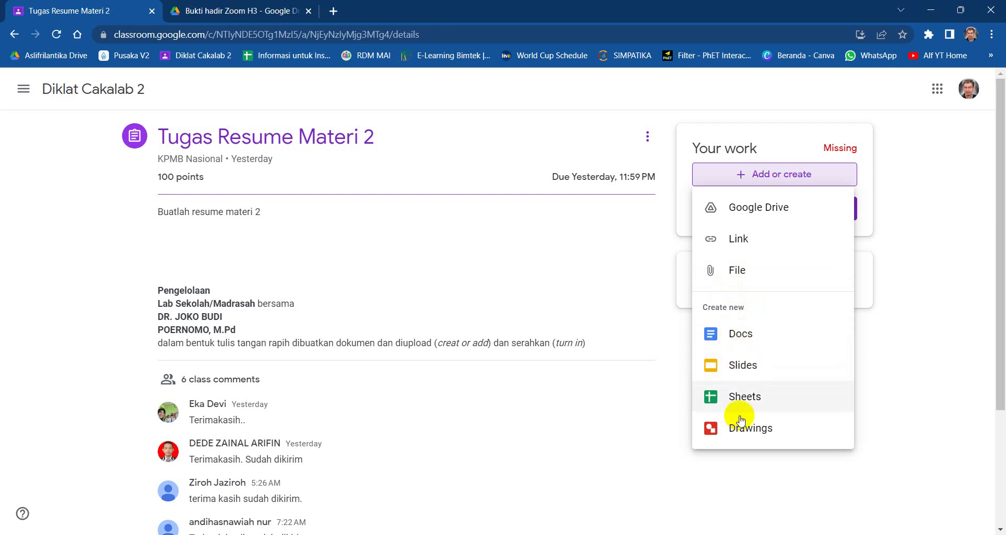
left_click(738, 273)
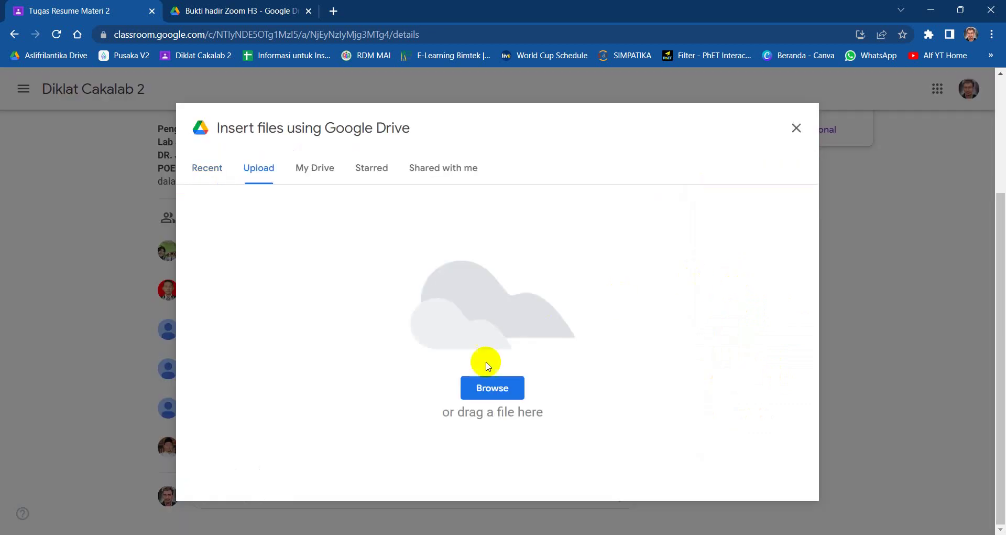
left_click(487, 389)
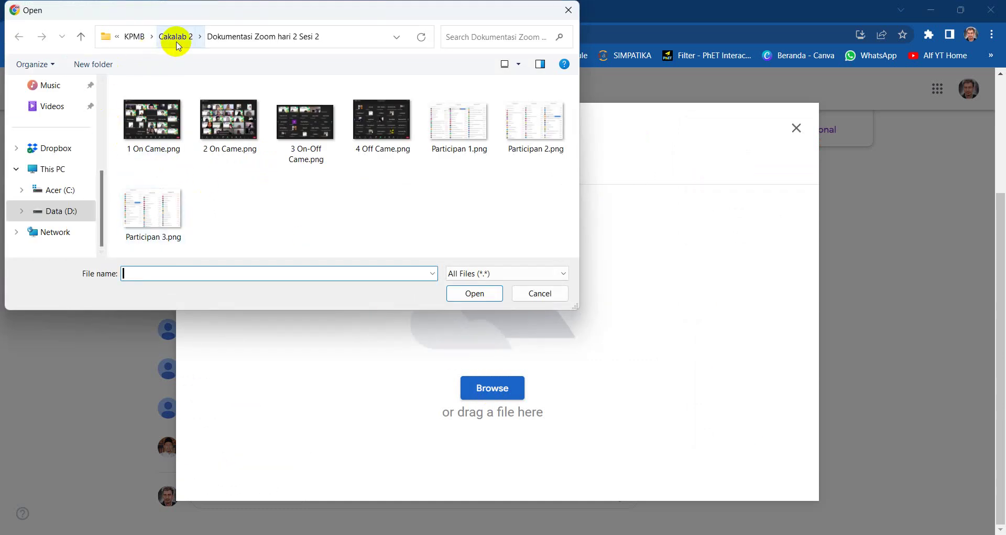
left_click(177, 38)
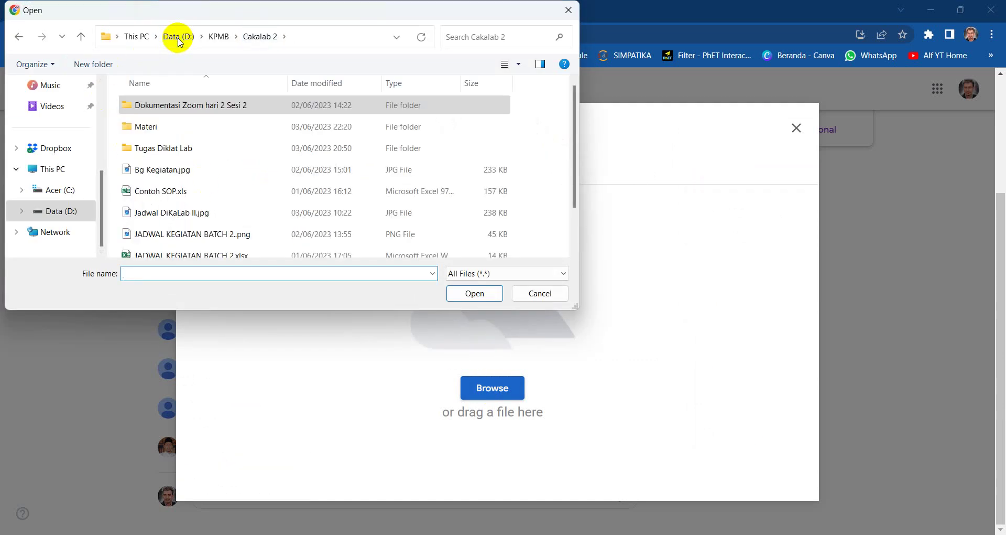
double_click(170, 149)
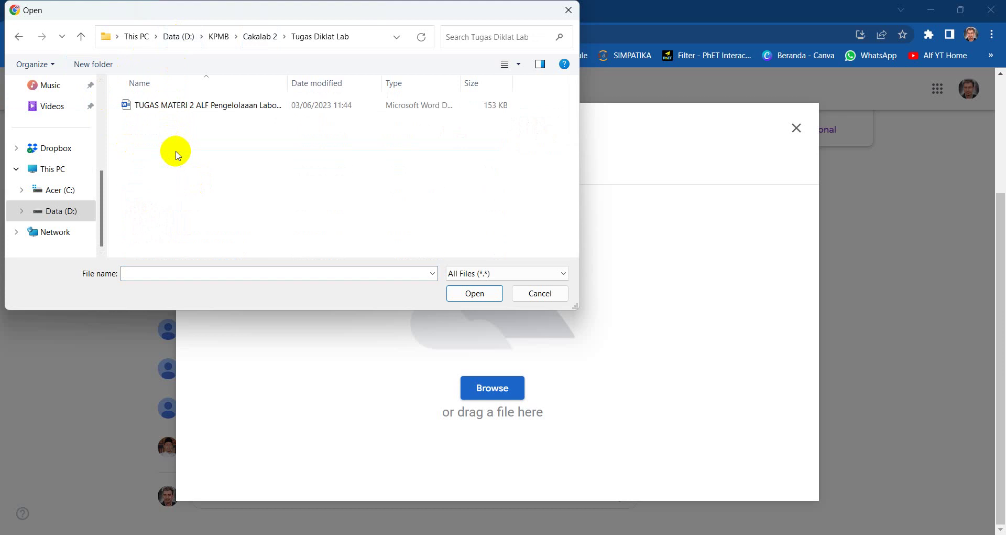
left_click(167, 111)
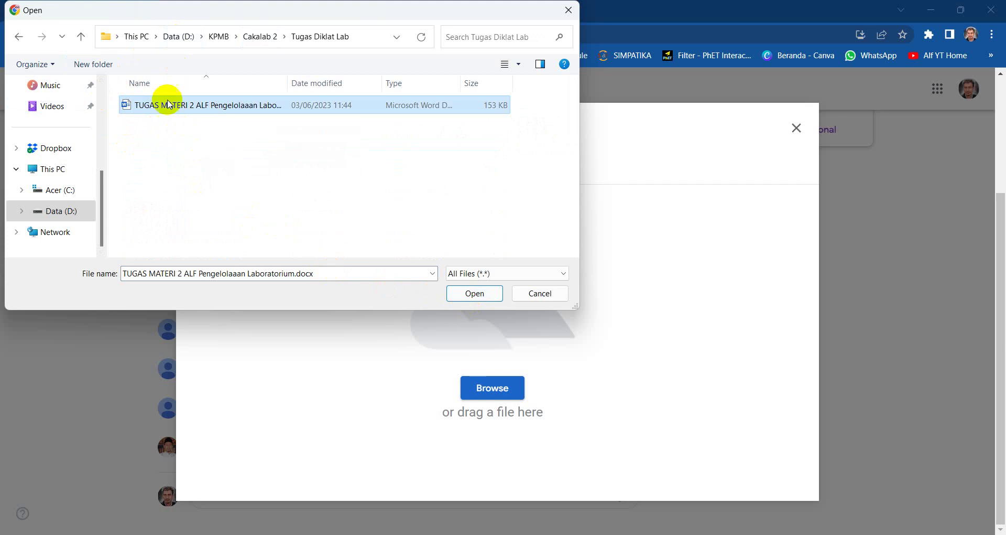
left_click(475, 293)
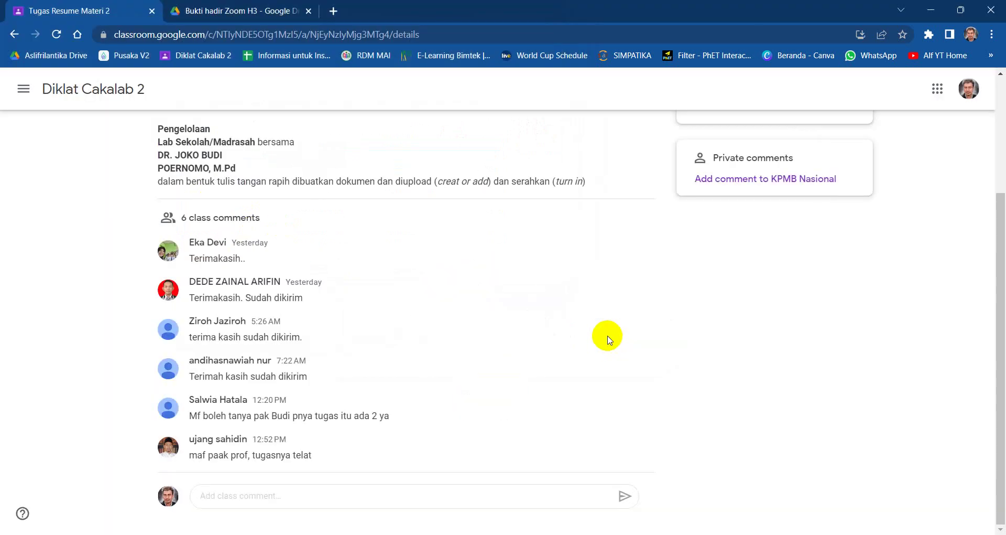
Turn in the attached Word document for the Tugas Resume Materi 2 assignment and confirm the submission
scroll(557, 312, "up", 3)
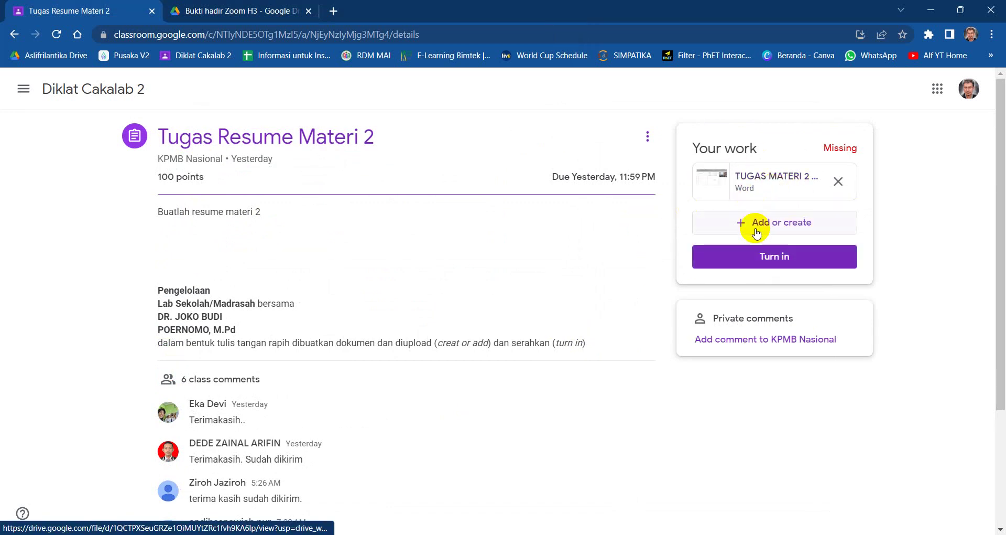
left_click(764, 264)
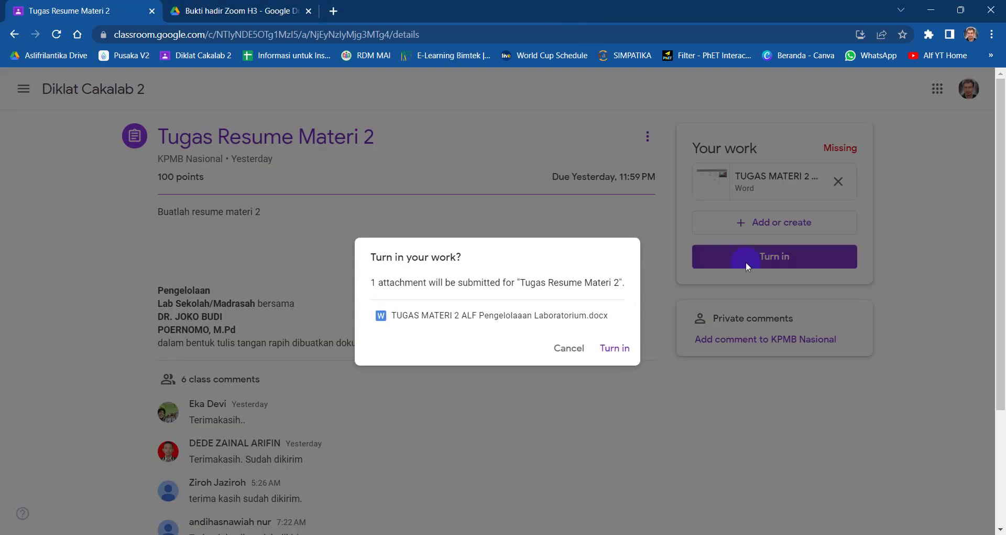
left_click(603, 355)
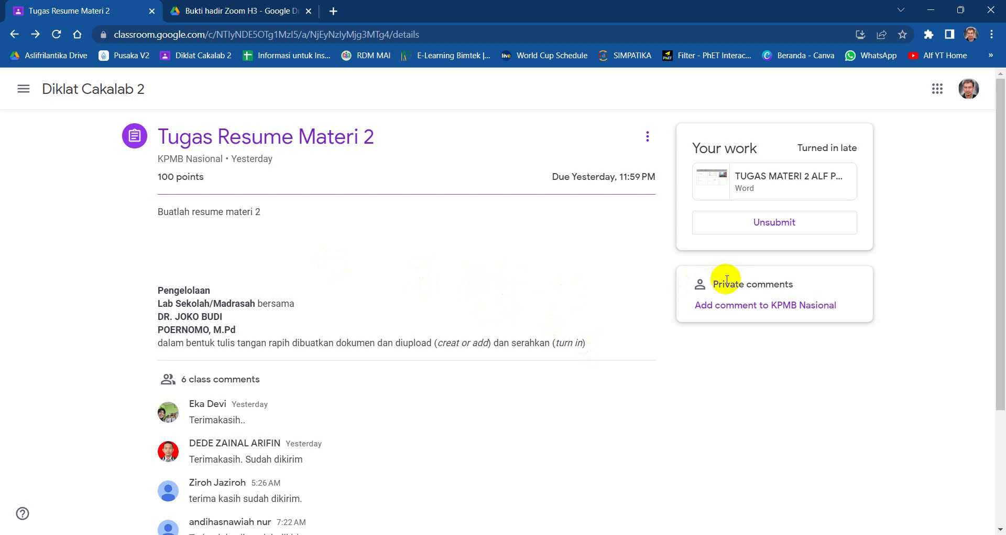
Unsubmit the Tugas Resume Materi 2 work and turn the same attachment in again
left_click(781, 231)
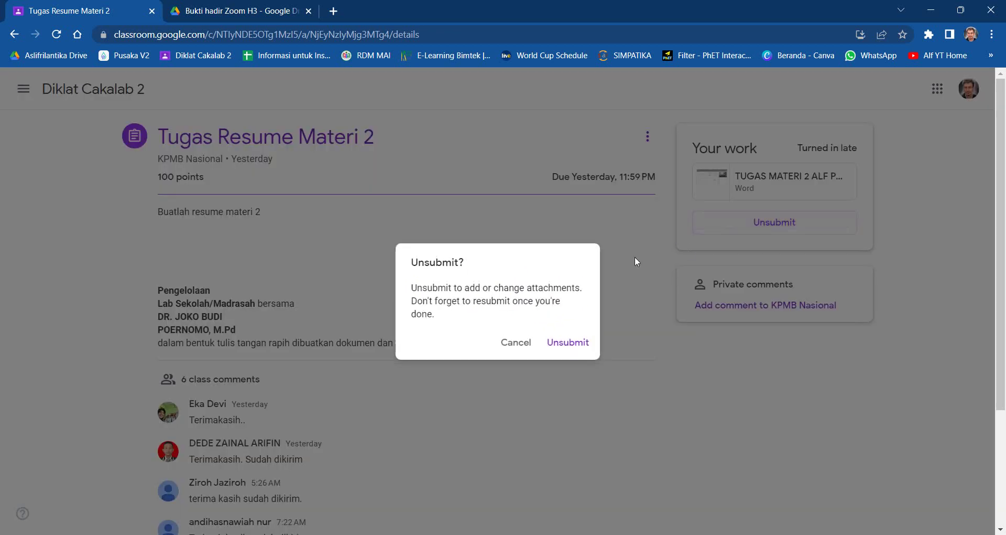
left_click(584, 342)
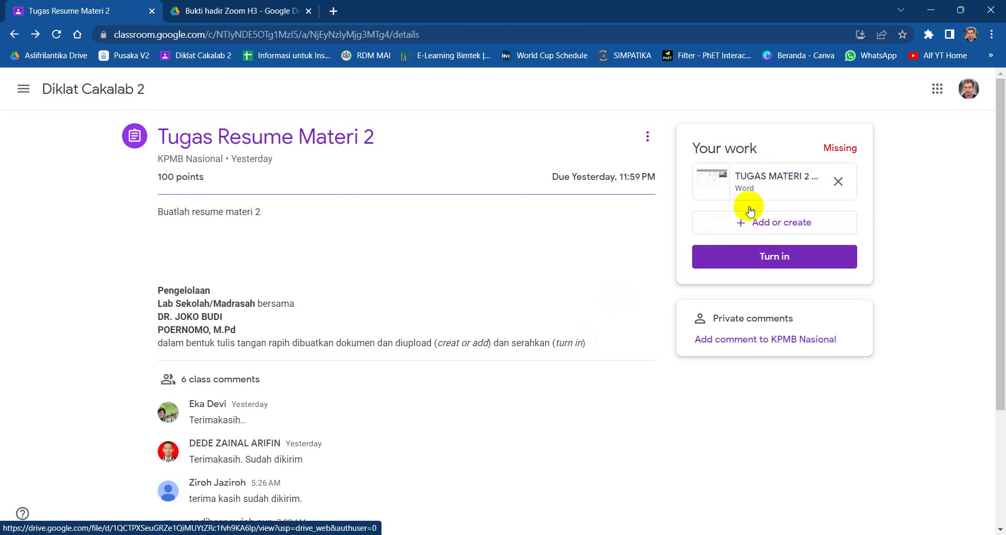
left_click(763, 255)
left_click(614, 346)
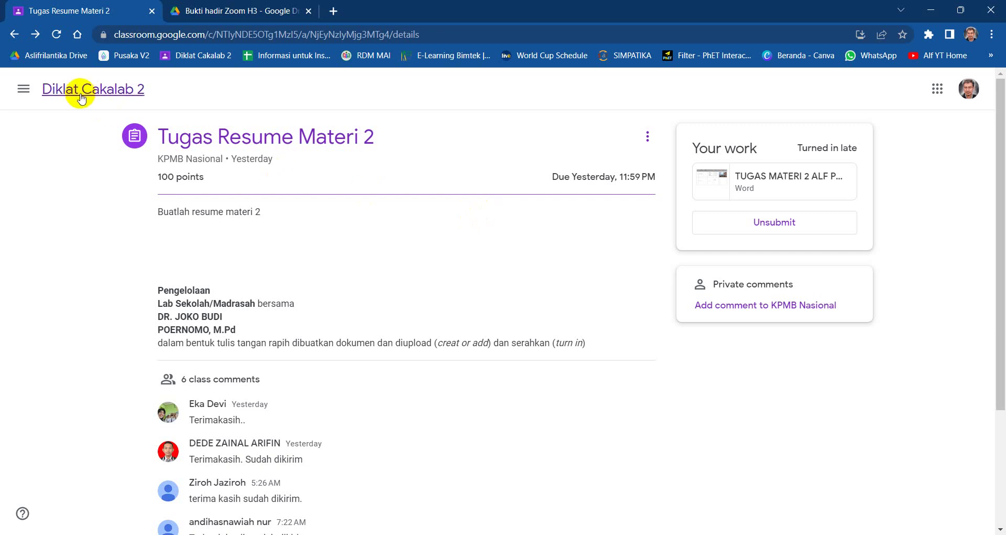
Return to the class's classwork, check the submission status of Tugas Resume Materi 2 and collapse the assignment
left_click(82, 90)
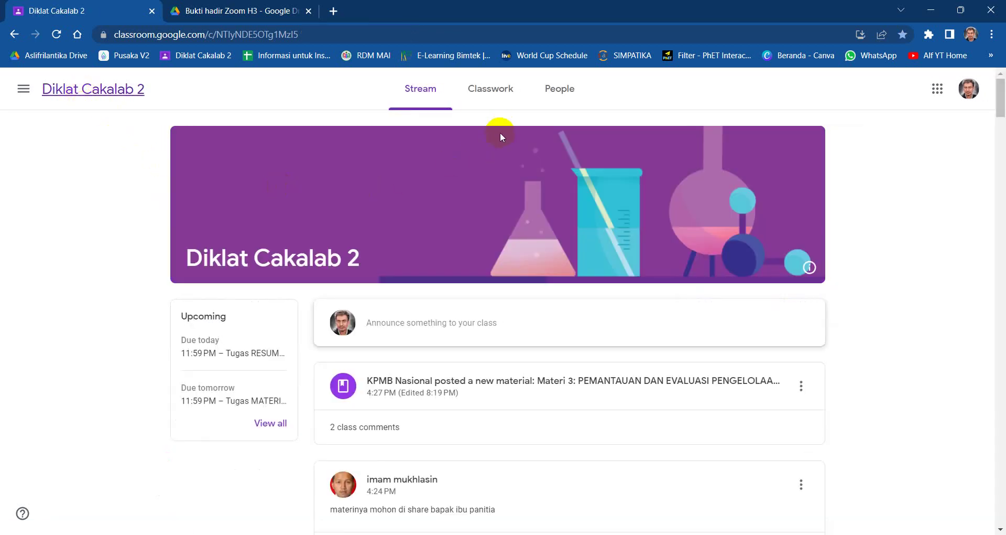
left_click(491, 89)
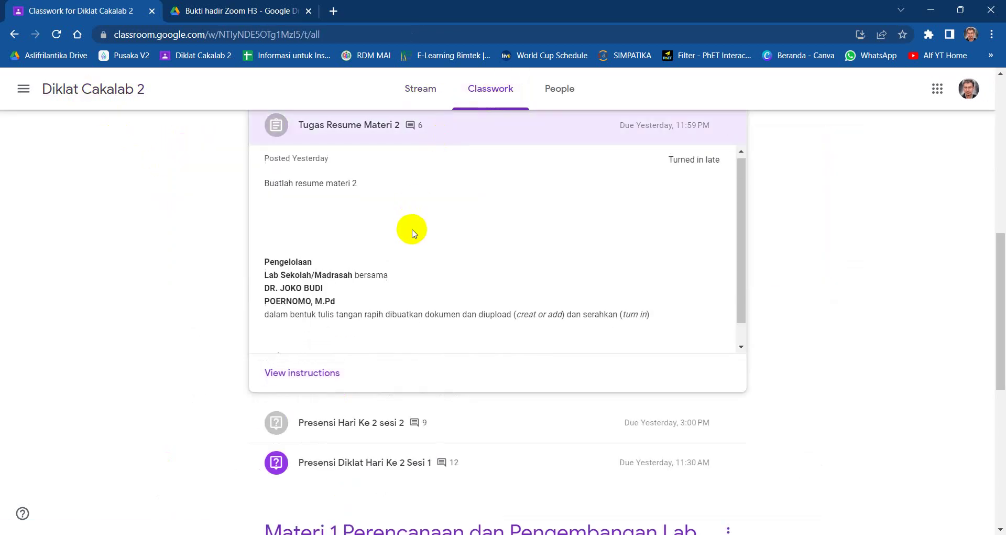
scroll(412, 228, "down", 1)
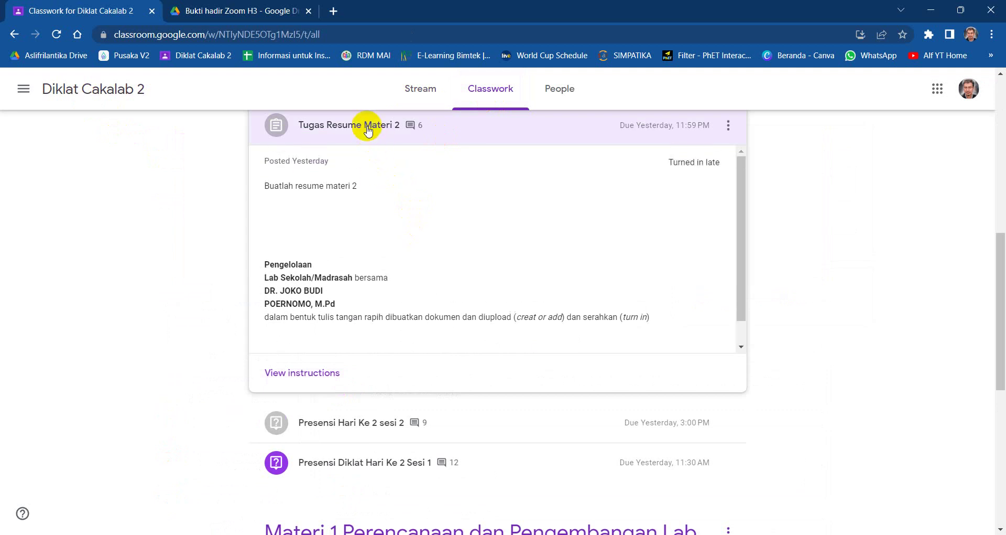
left_click(367, 125)
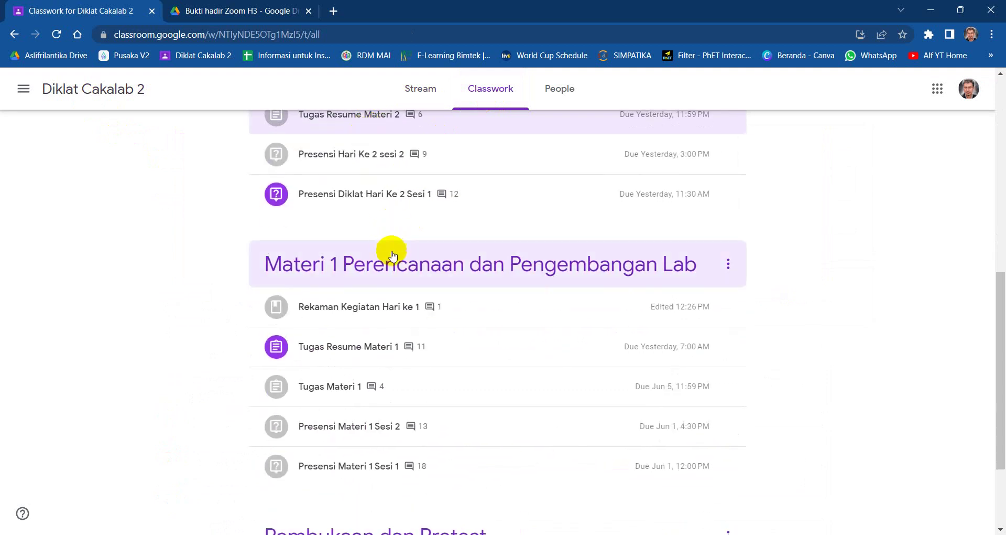
Open the full Presensi Hari Ke 3 question under Materi 3 and start a private comment on it
scroll(393, 255, "up", 8)
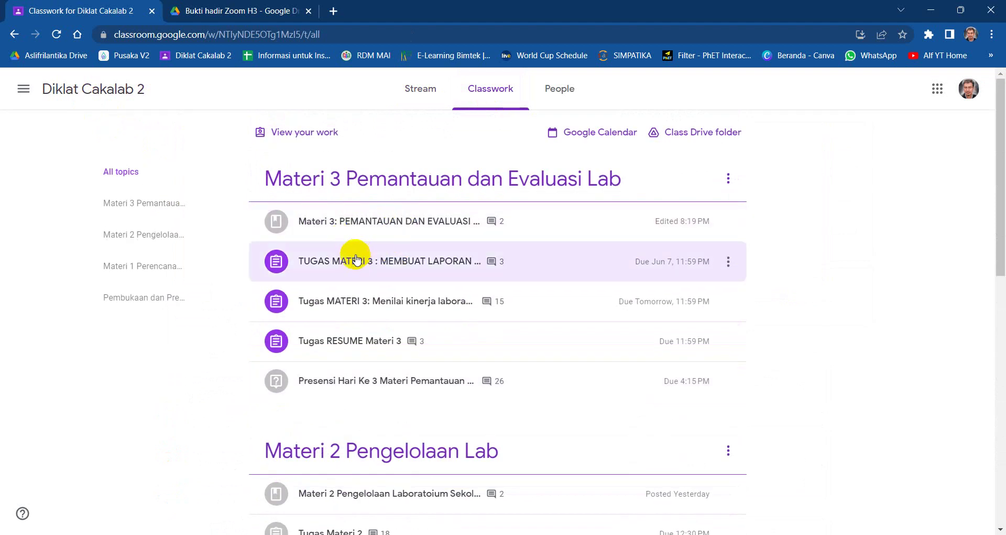
left_click(375, 381)
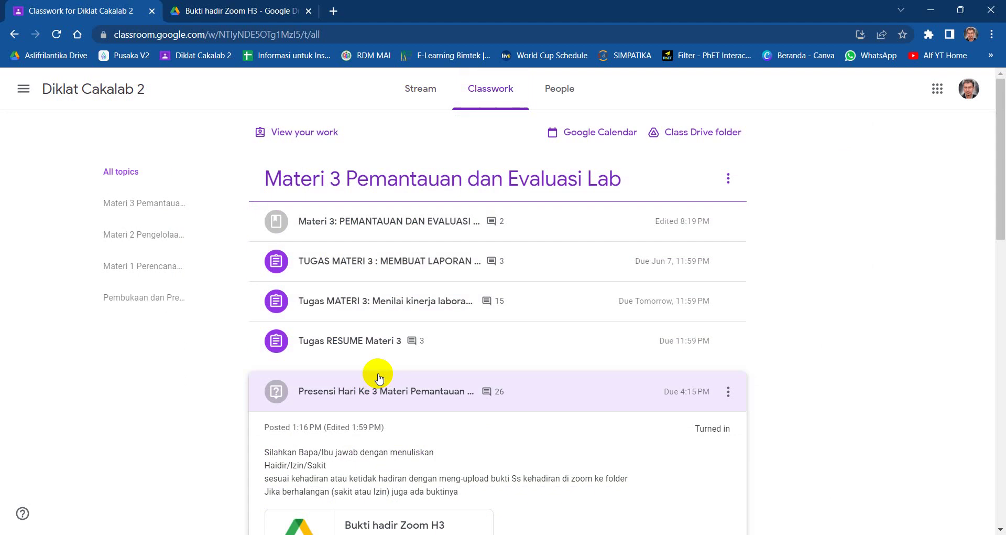
scroll(375, 372, "down", 1)
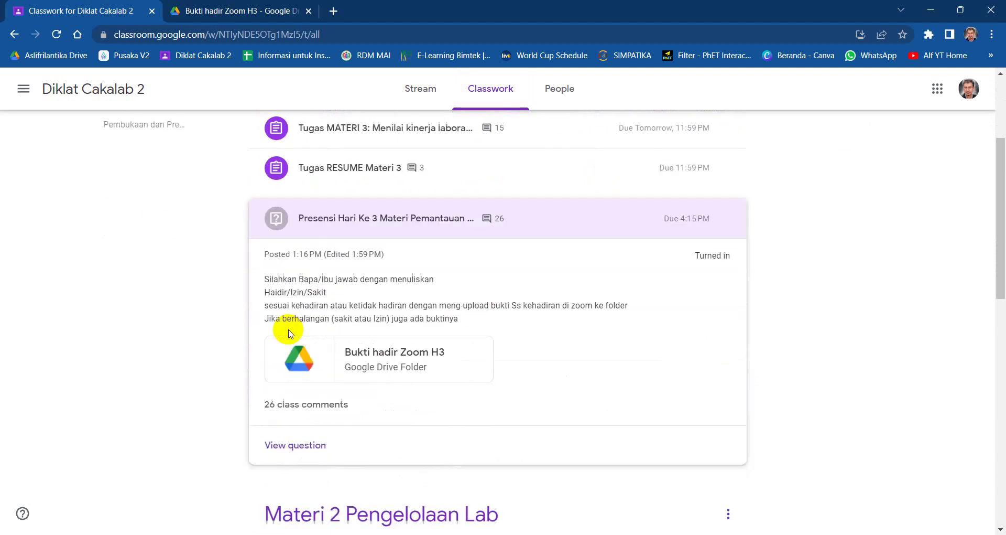
scroll(286, 335, "down", 2)
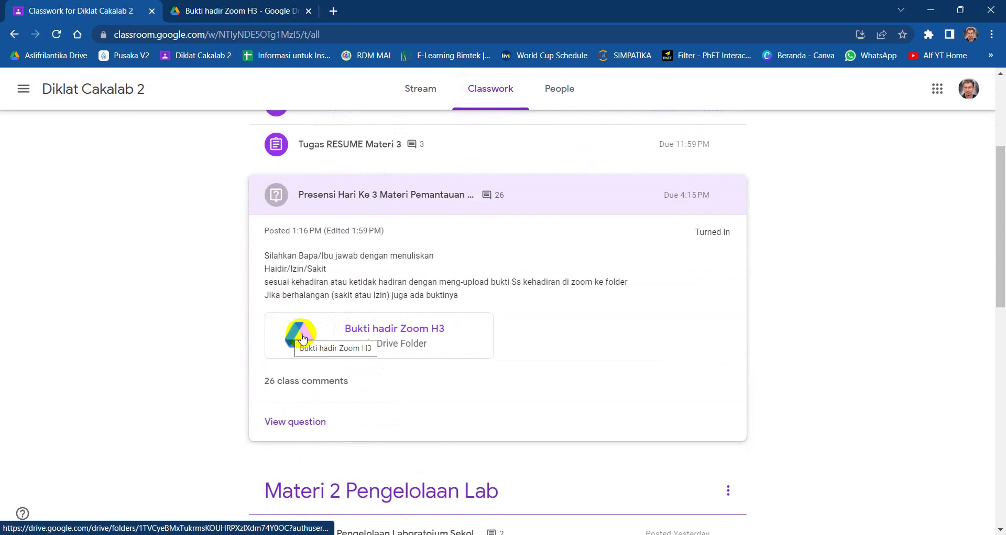
left_click(296, 426)
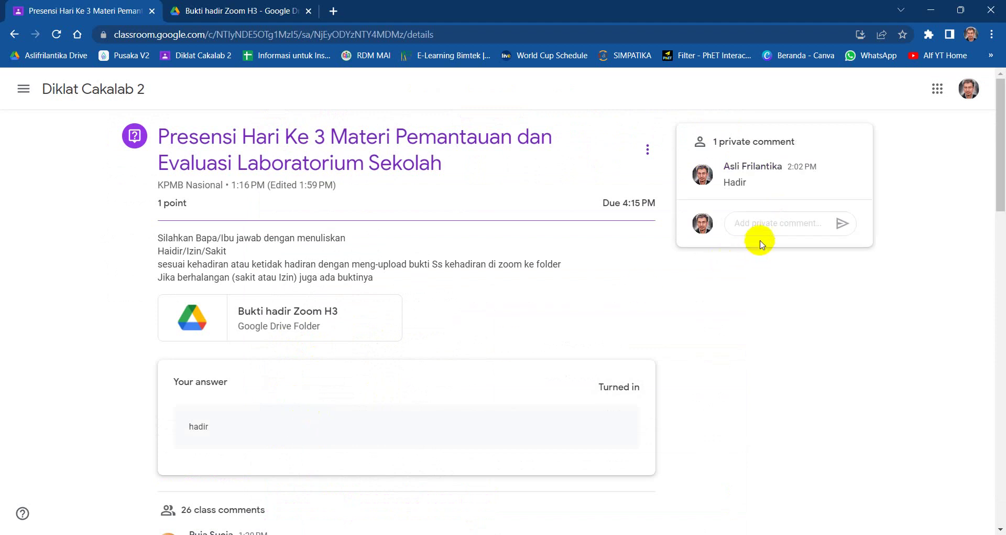
left_click(764, 225)
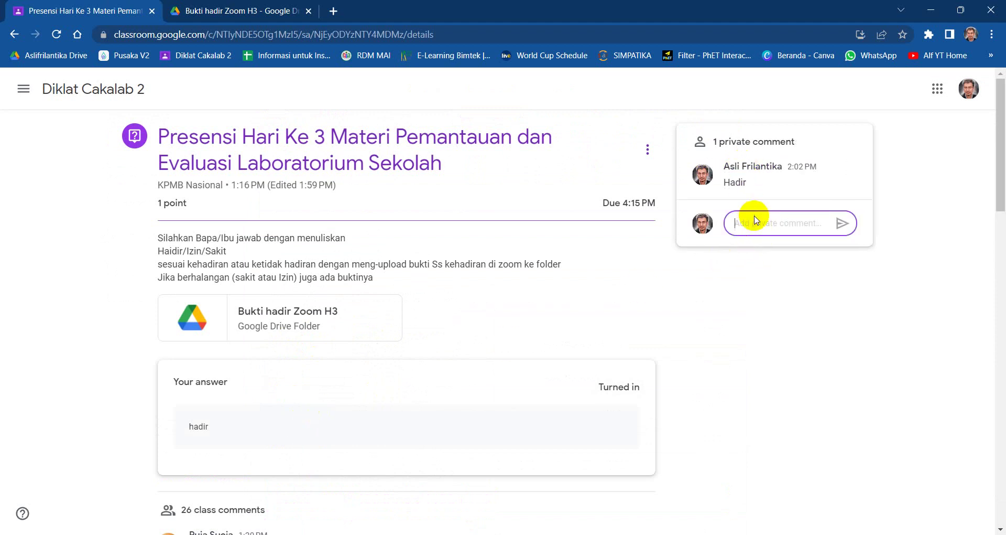
Switch to the Google Drive page and open the CAKALAB 2 folder inside the KPMB folder of My Drive
left_click(219, 12)
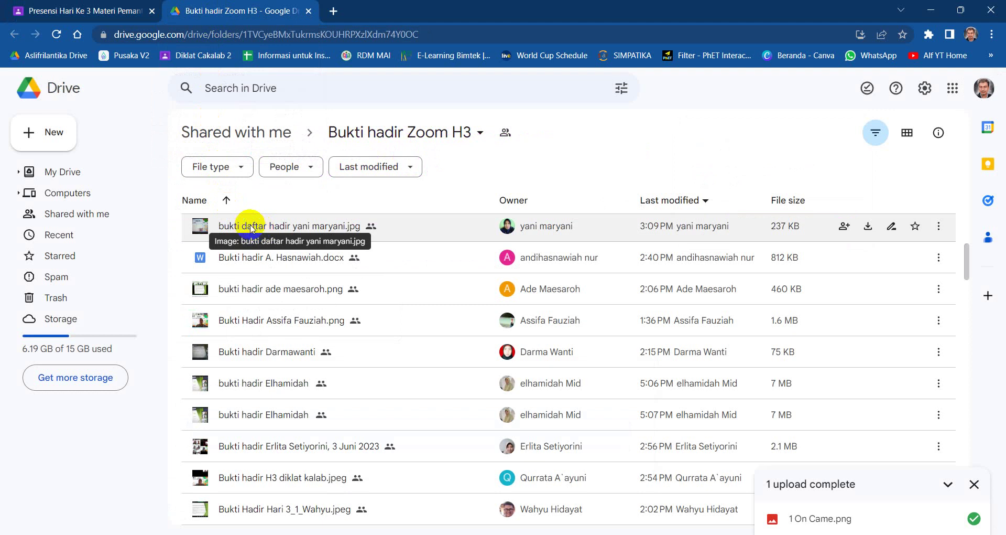
left_click(68, 176)
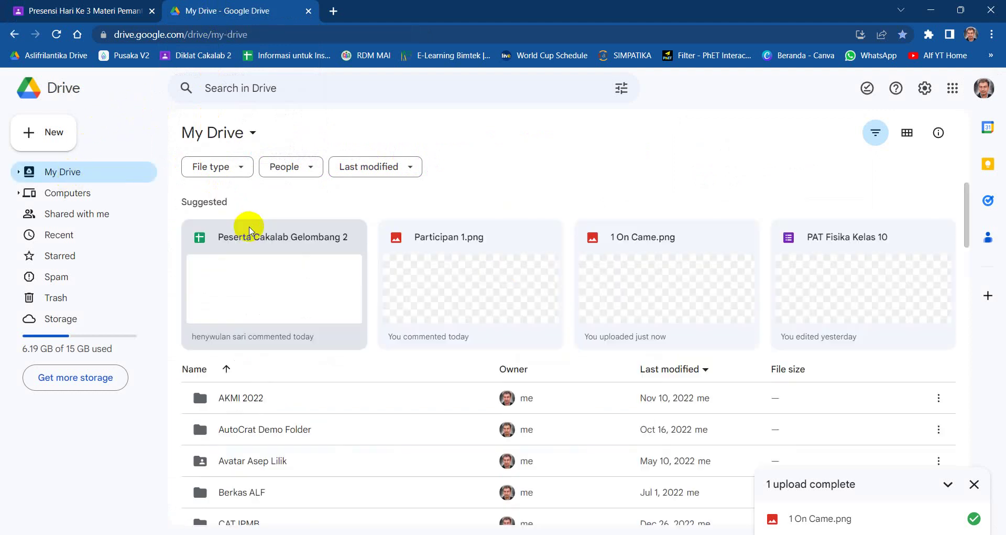
scroll(257, 419, "down", 2)
scroll(257, 420, "down", 5)
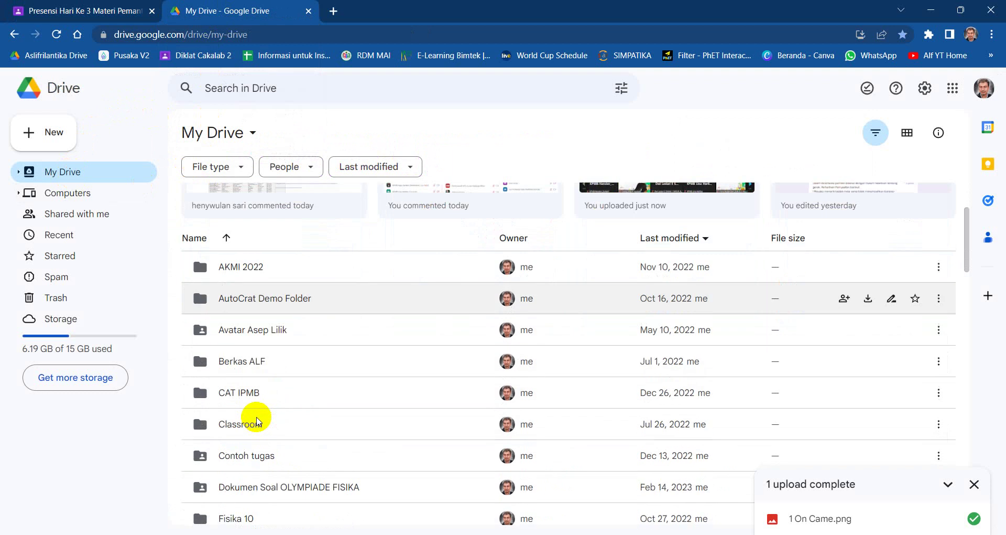
scroll(246, 370, "down", 2)
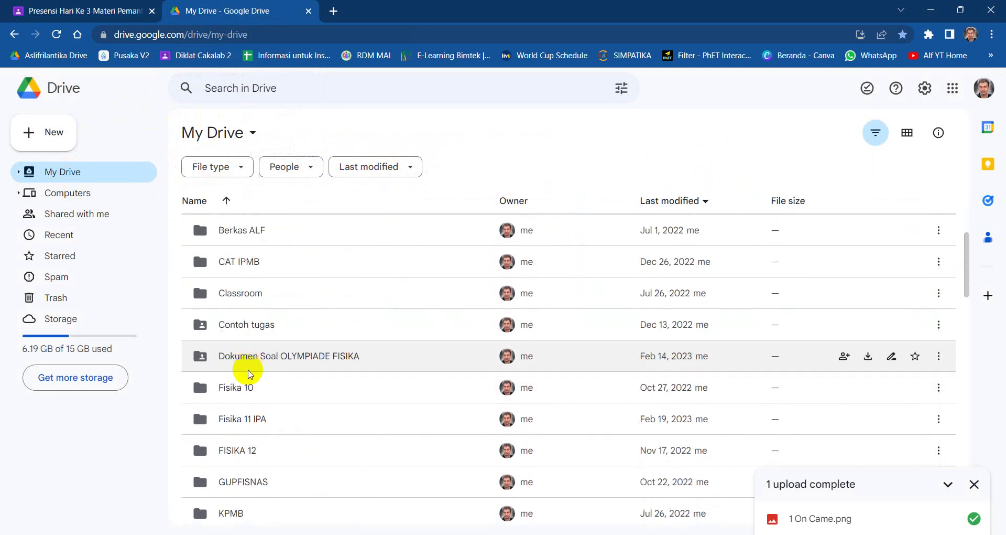
scroll(247, 398, "up", 2)
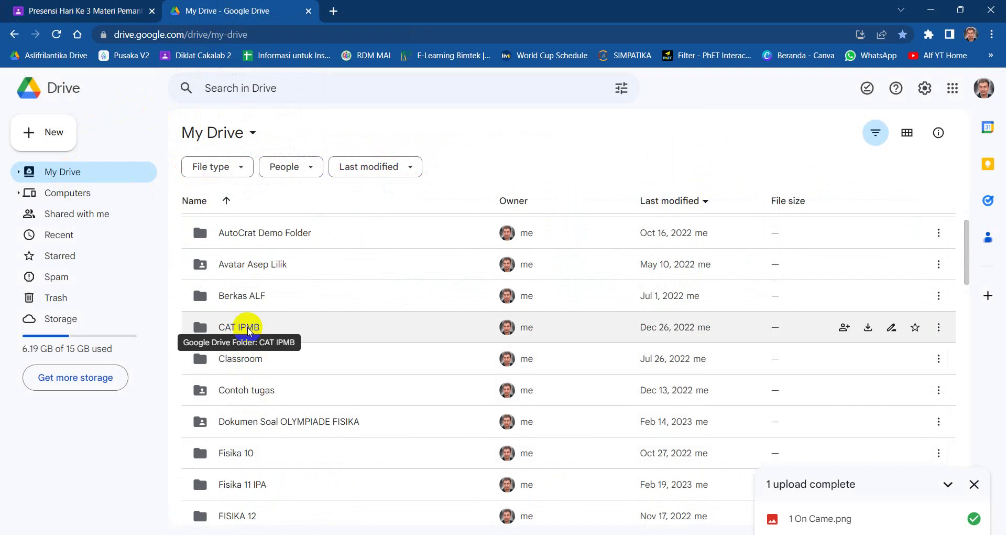
scroll(247, 308, "down", 6)
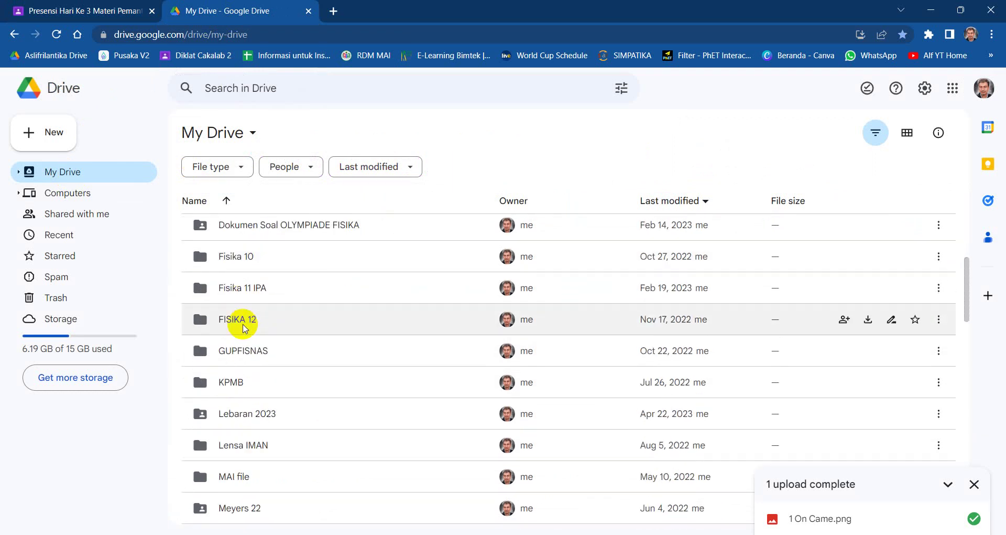
double_click(233, 393)
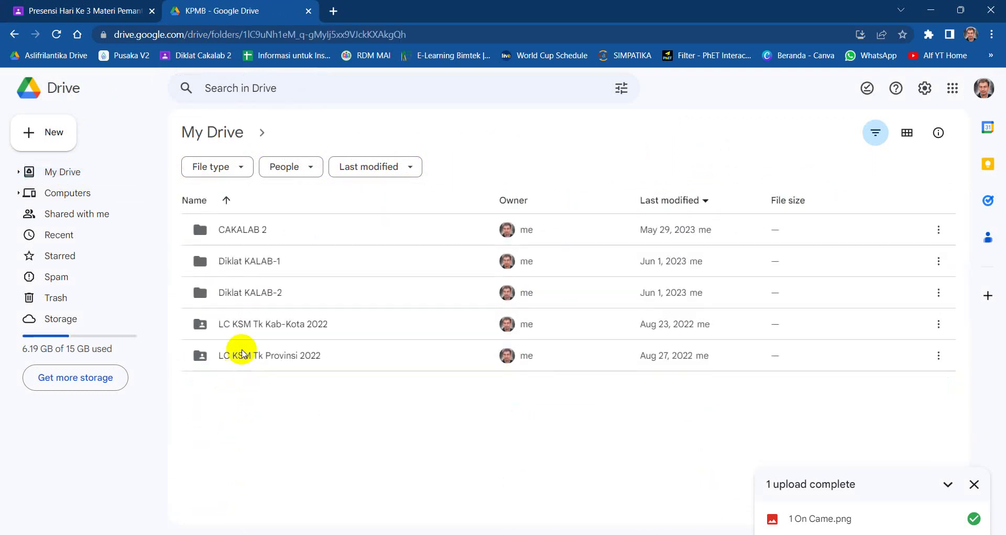
double_click(239, 229)
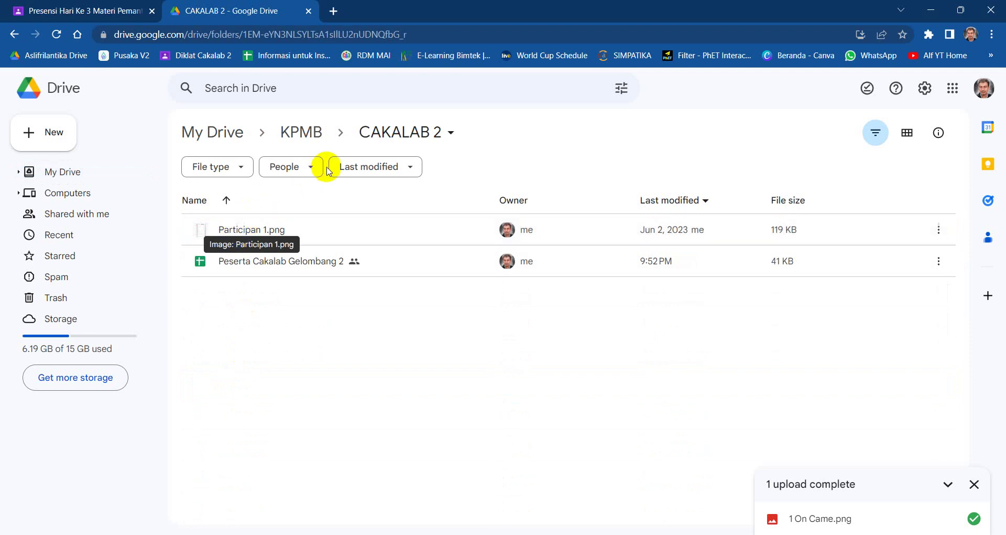
Go back to My Drive and open the Contoh tugas folder
left_click(313, 140)
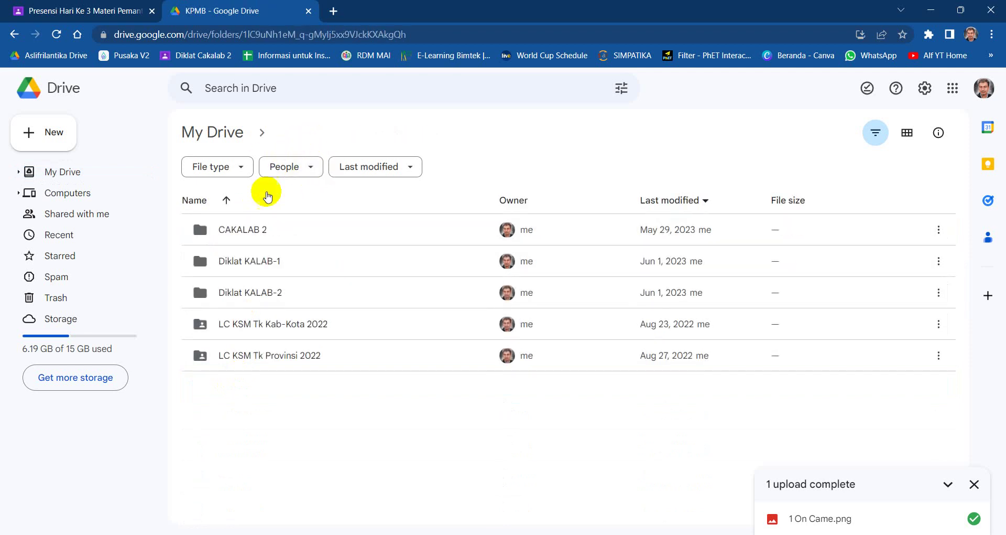
left_click(59, 172)
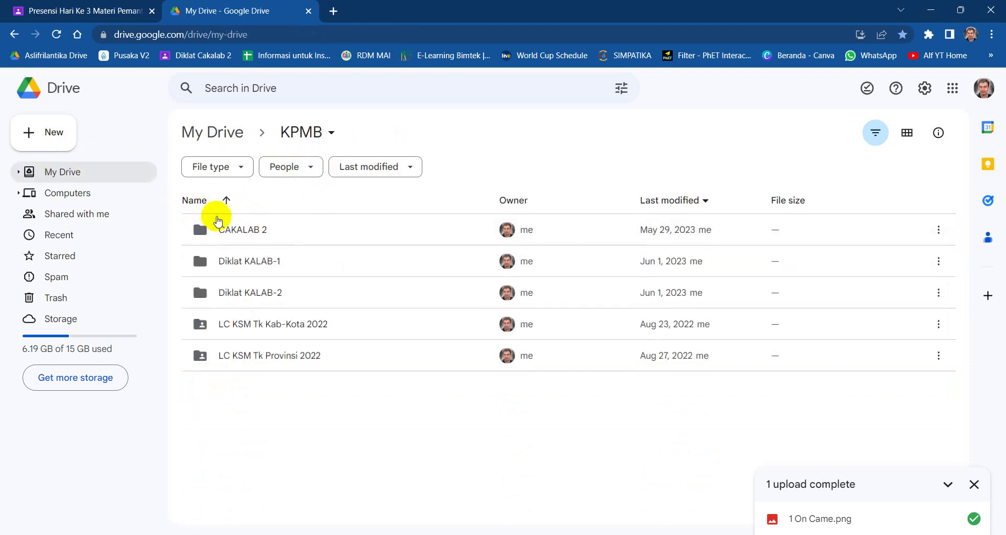
scroll(257, 404, "down", 3)
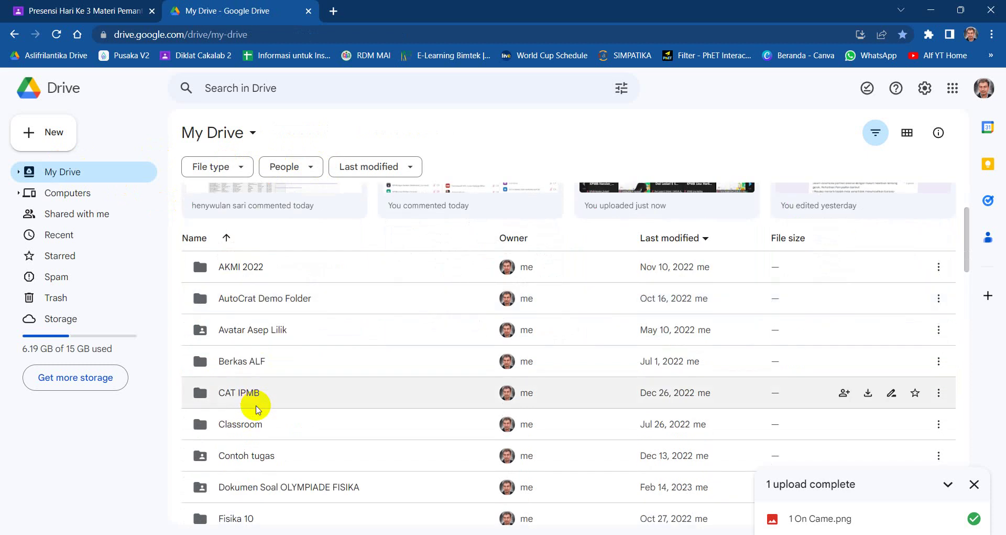
scroll(257, 406, "down", 3)
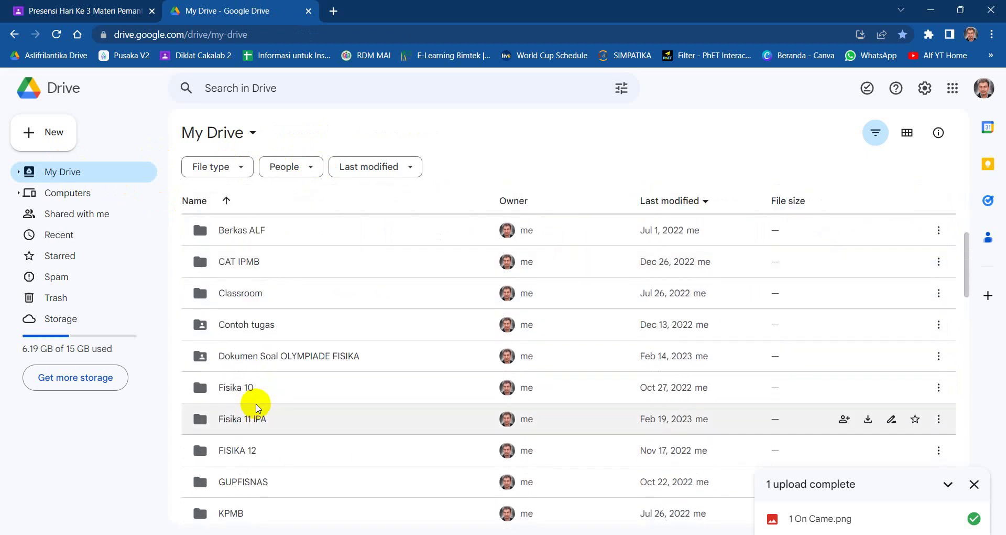
double_click(246, 328)
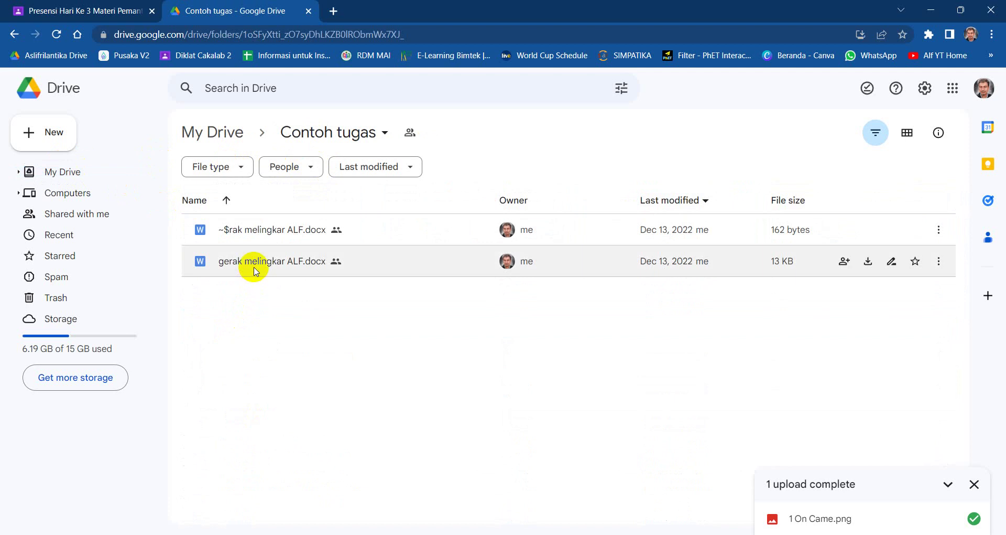
Open the sharing settings of gerak melingkar ALF.docx and choose Anyone with the link as its general access
right_click(258, 265)
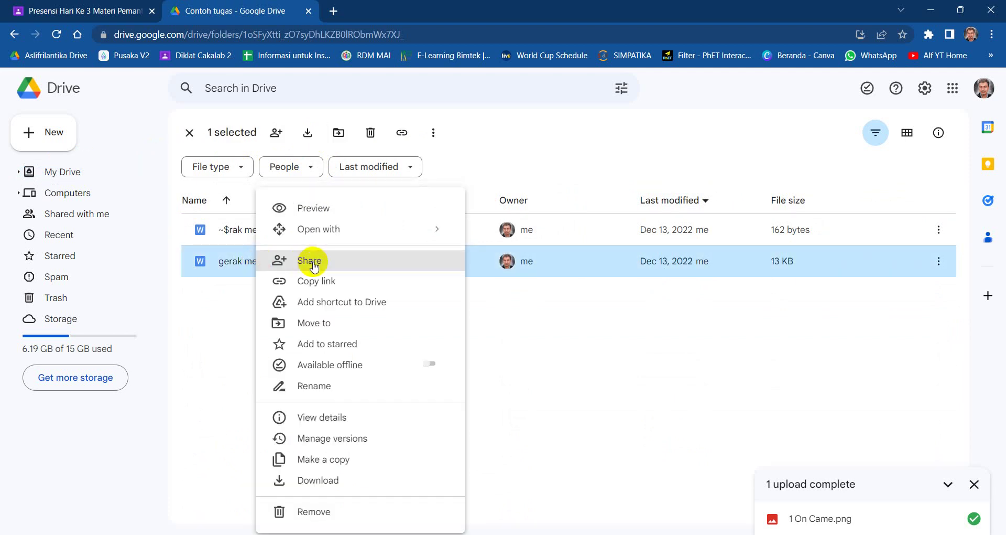
left_click(314, 262)
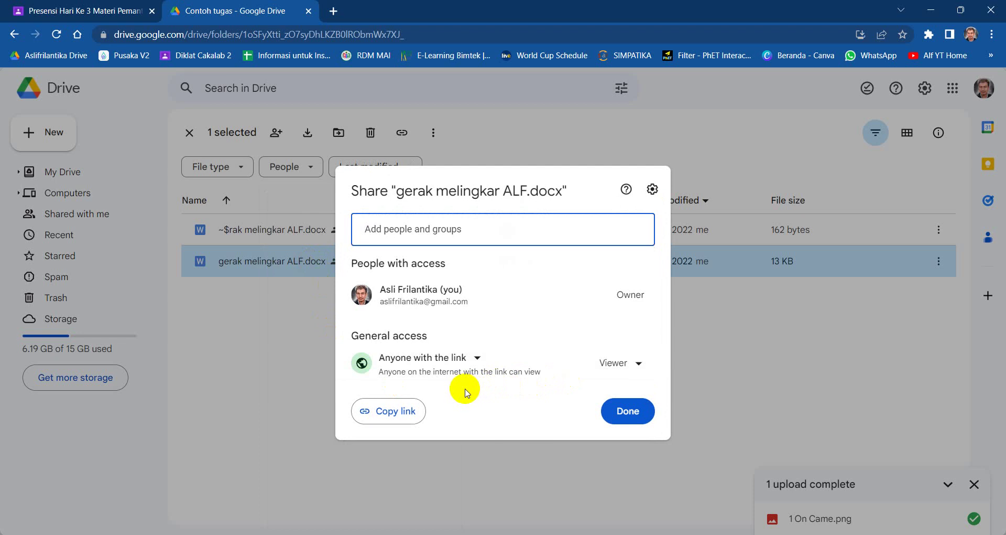
left_click(476, 358)
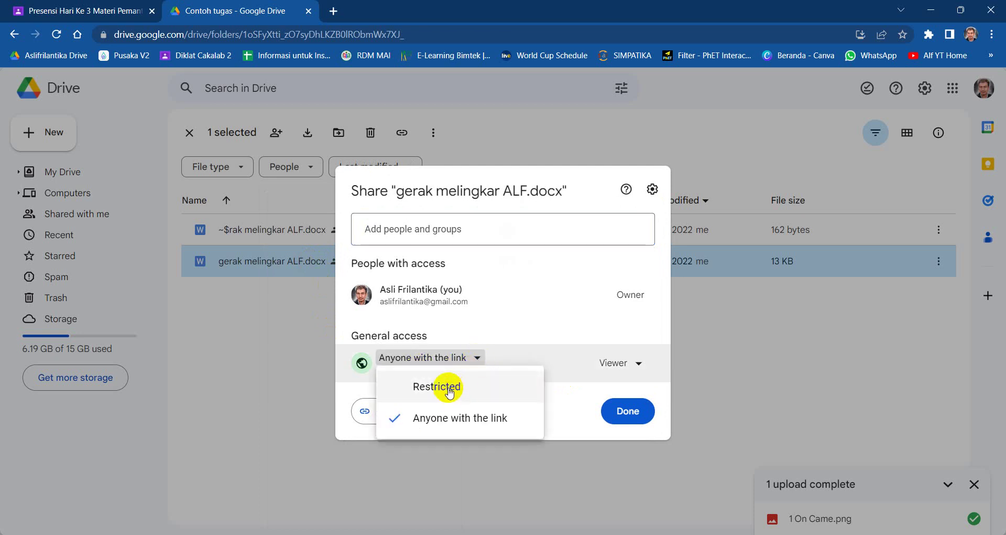
left_click(452, 421)
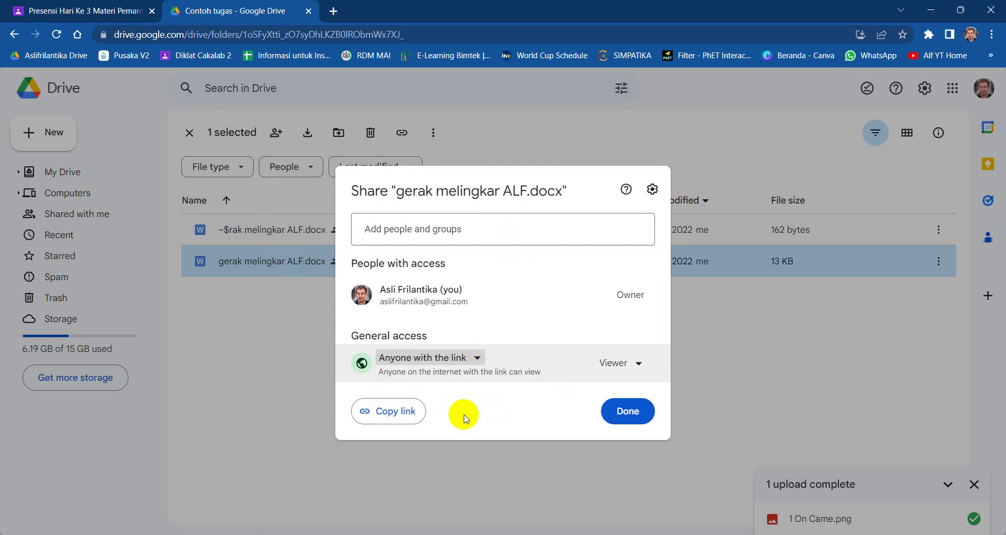
Check the available link roles, keep Viewer, copy the sharing link of gerak melingkar ALF.docx and finish sharing
left_click(640, 367)
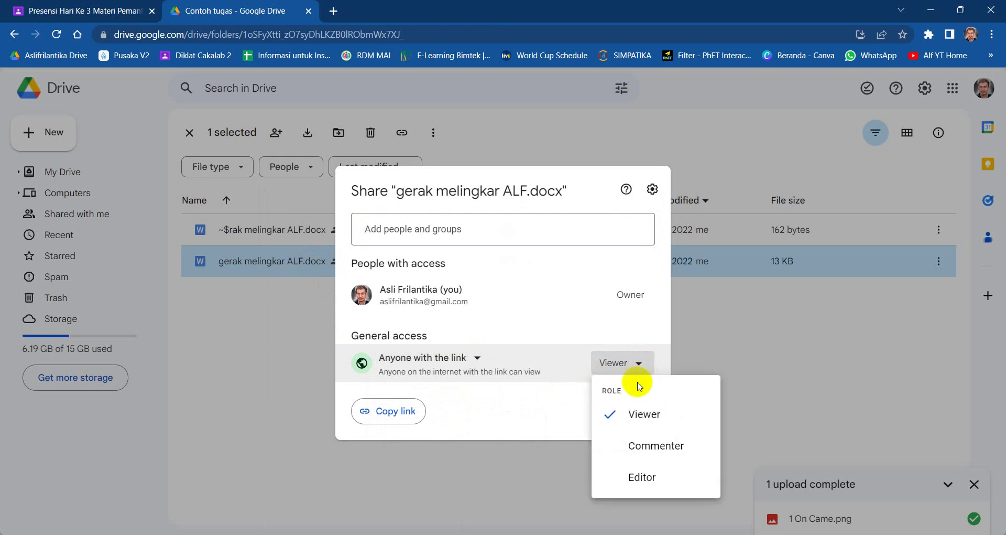
left_click(635, 365)
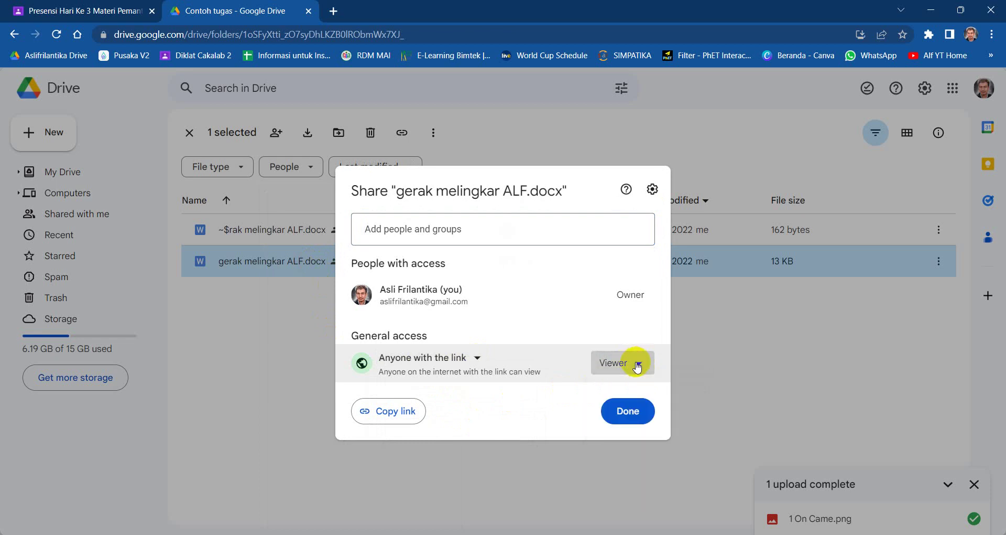
left_click(640, 369)
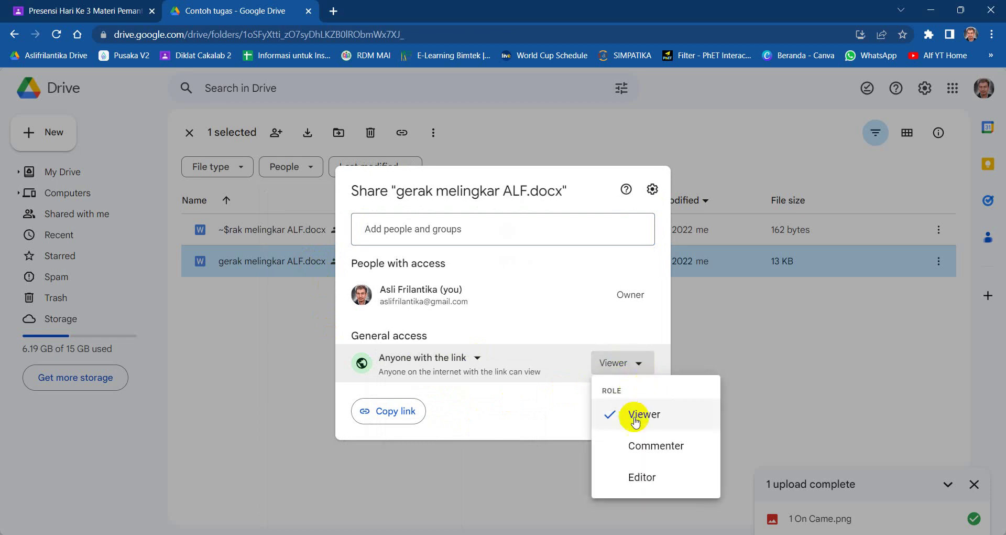
left_click(636, 367)
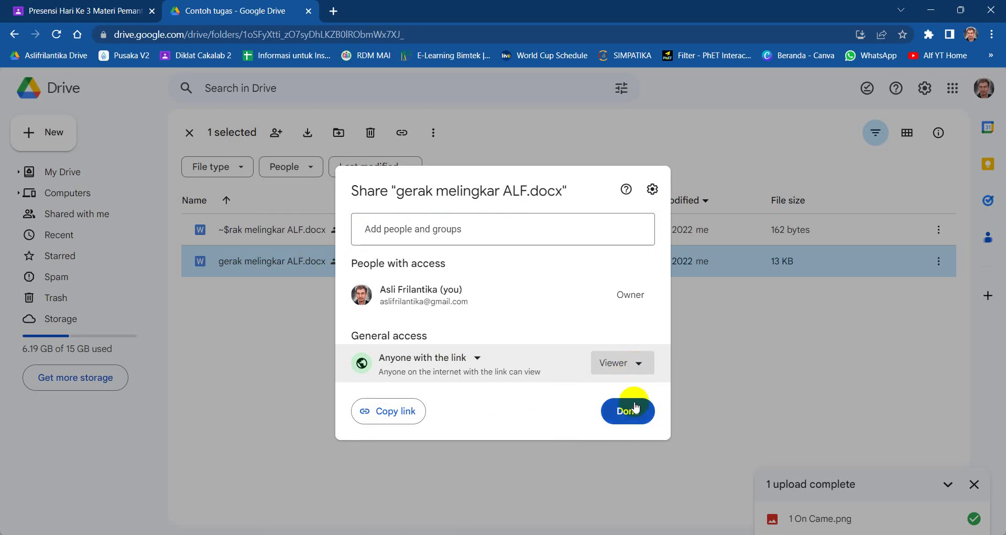
left_click(403, 418)
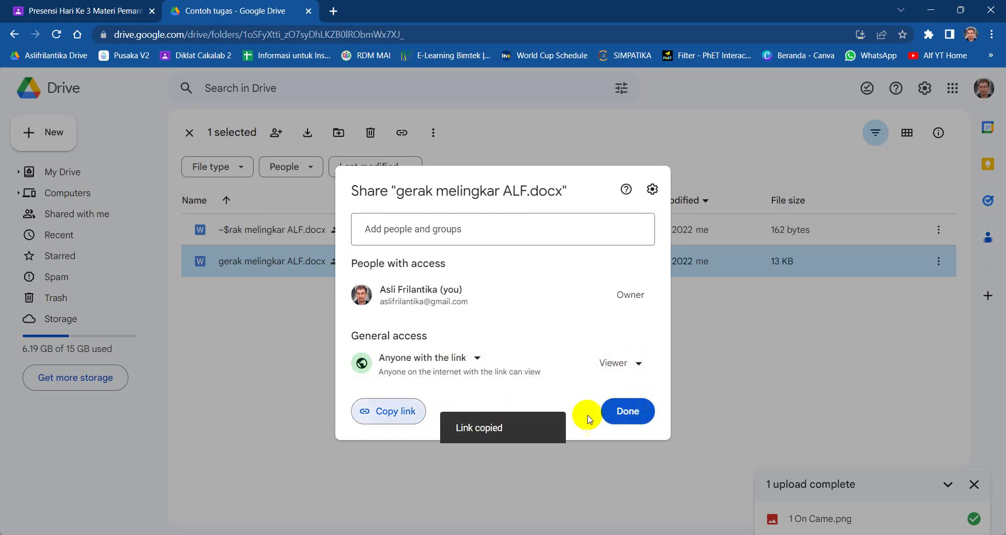
left_click(626, 412)
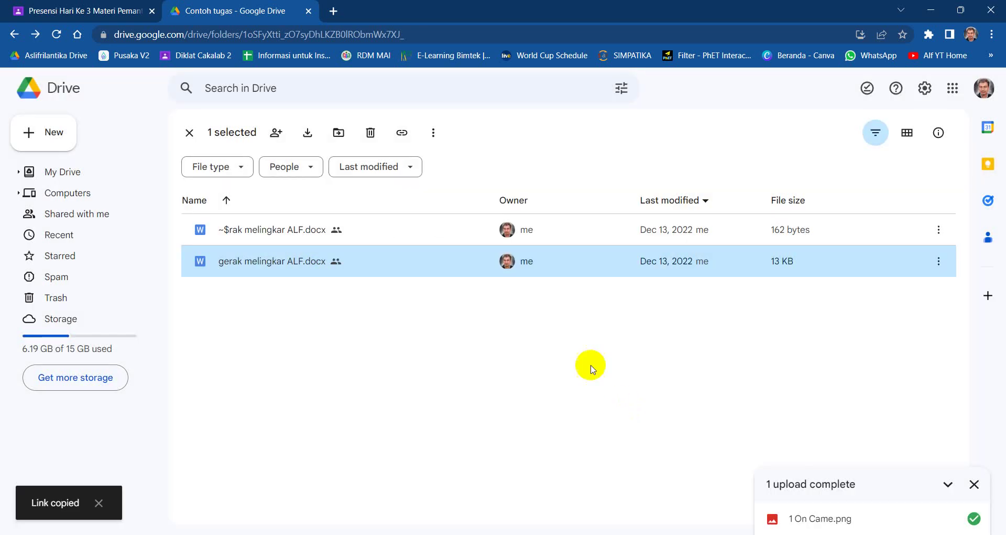
Return to the Presensi Hari Ke 3 question and post a private comment containing the copied link and "ini bukti kehadiran"
left_click(99, 14)
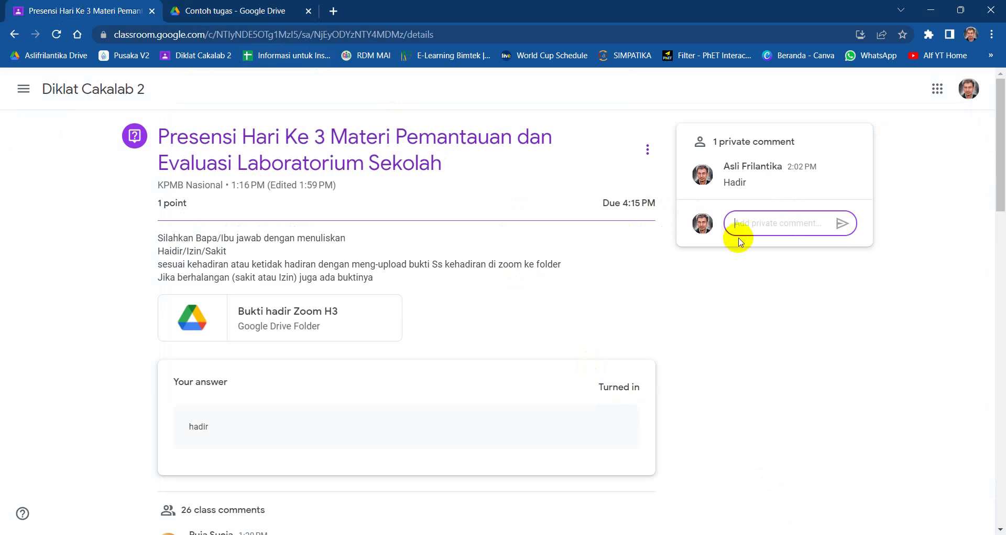
key("ctrl+v")
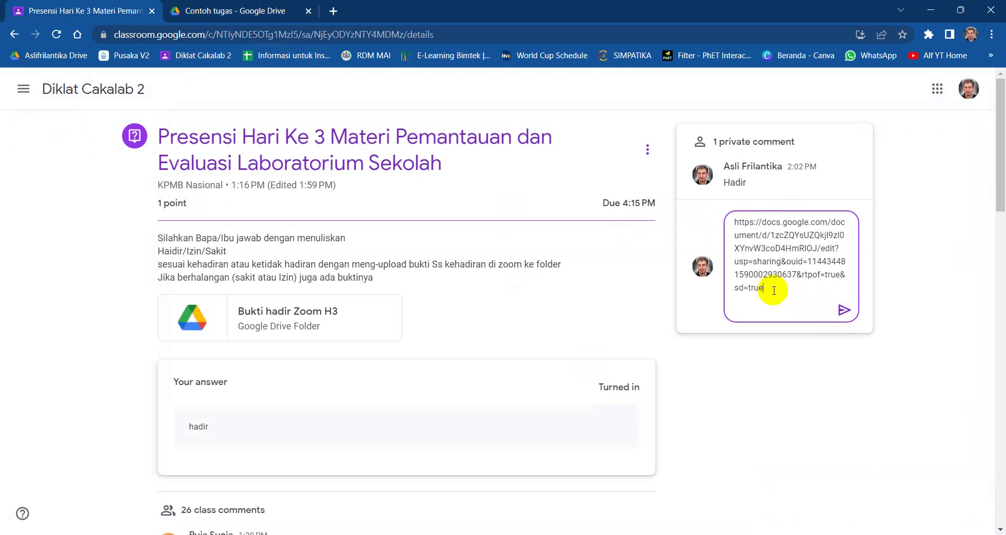
key("Return")
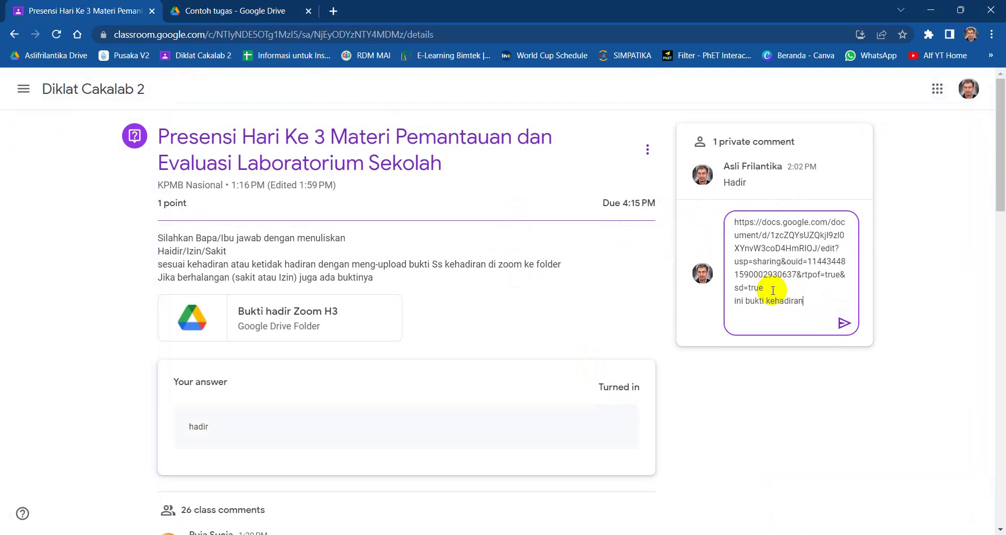
left_click(844, 323)
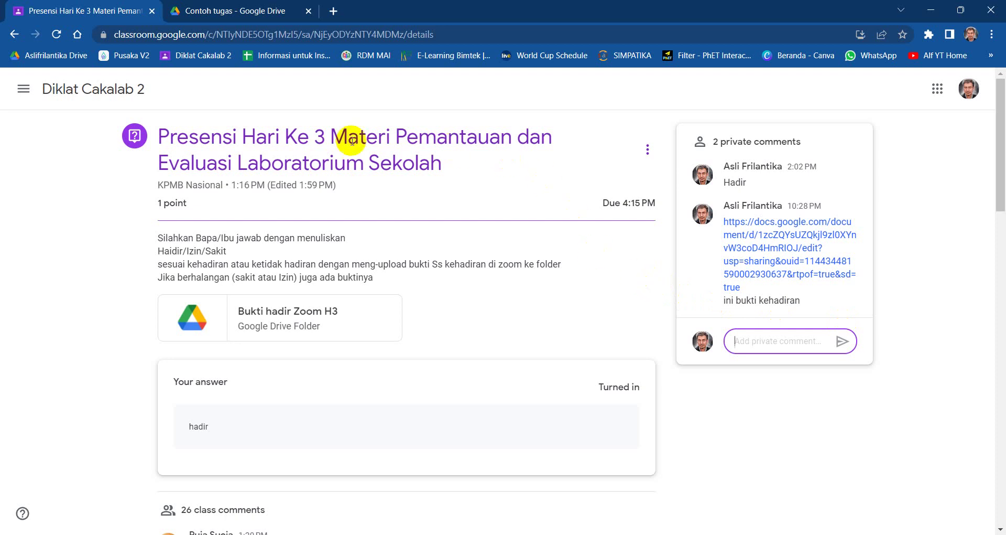
From the desktop, start Google Chrome with the madrasah.id profile and maximize its window
left_click(107, 190)
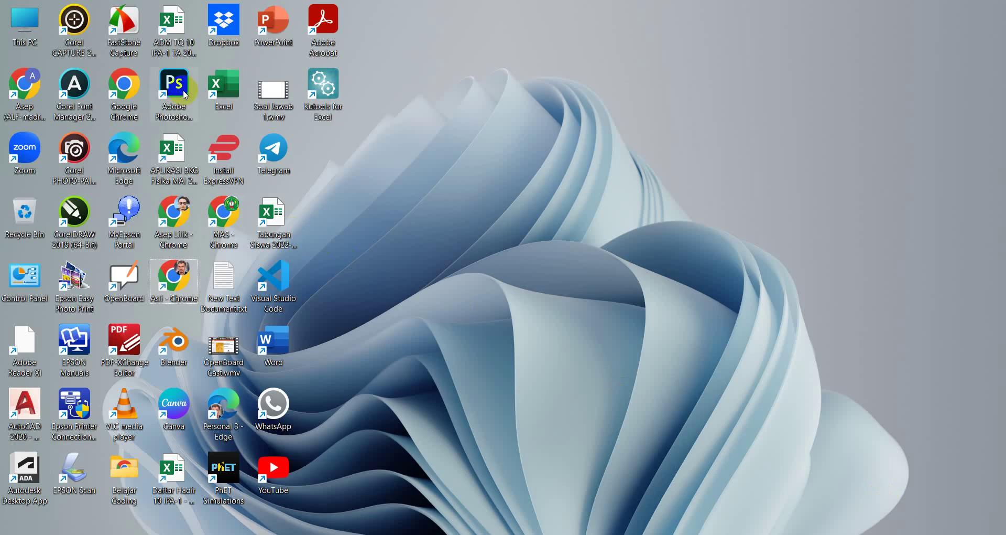
double_click(134, 97)
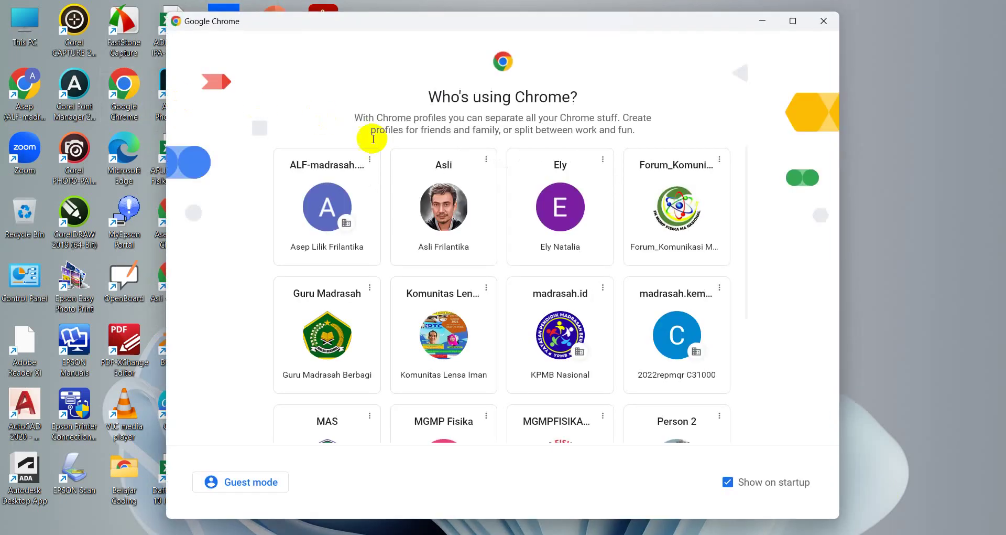
scroll(473, 412, "down", 3)
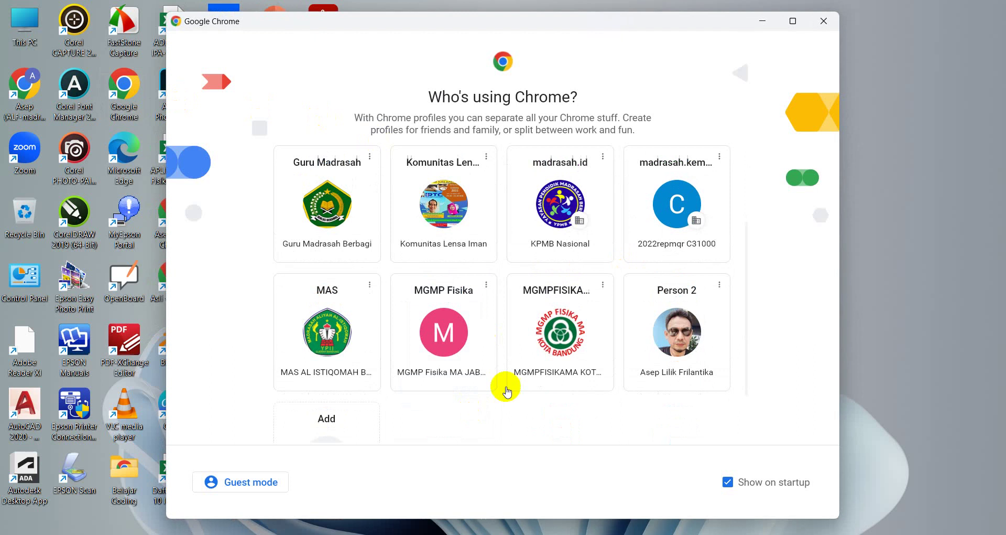
scroll(535, 364, "up", 3)
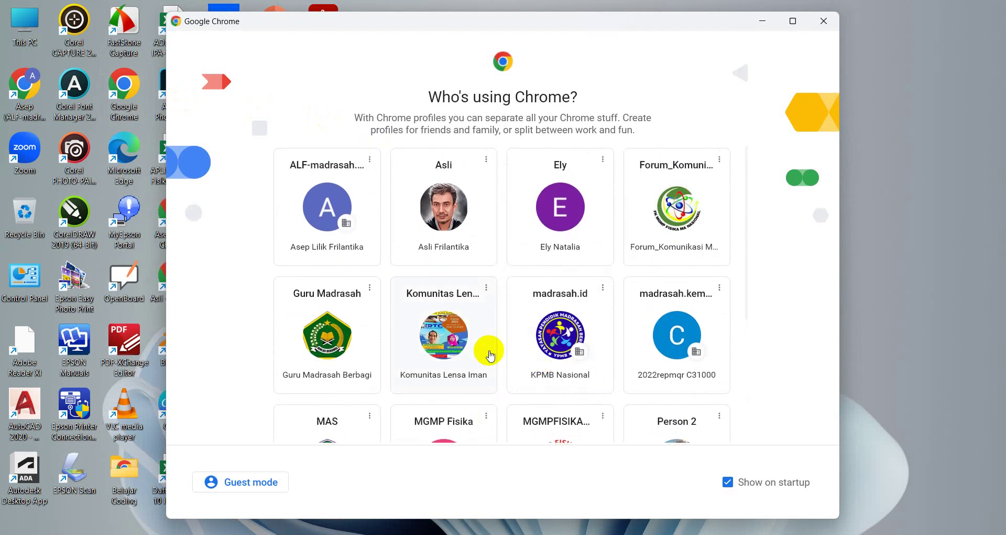
left_click(574, 350)
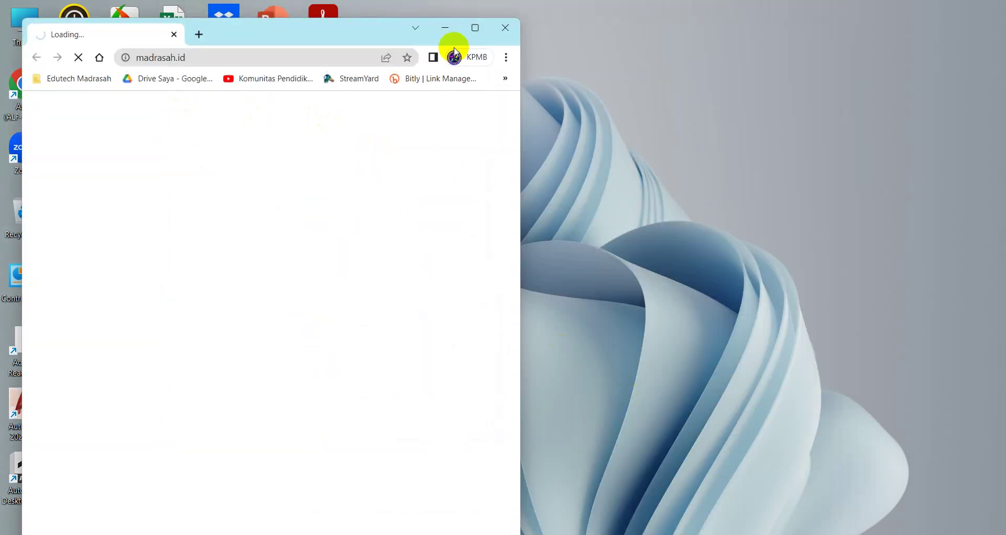
left_click(475, 27)
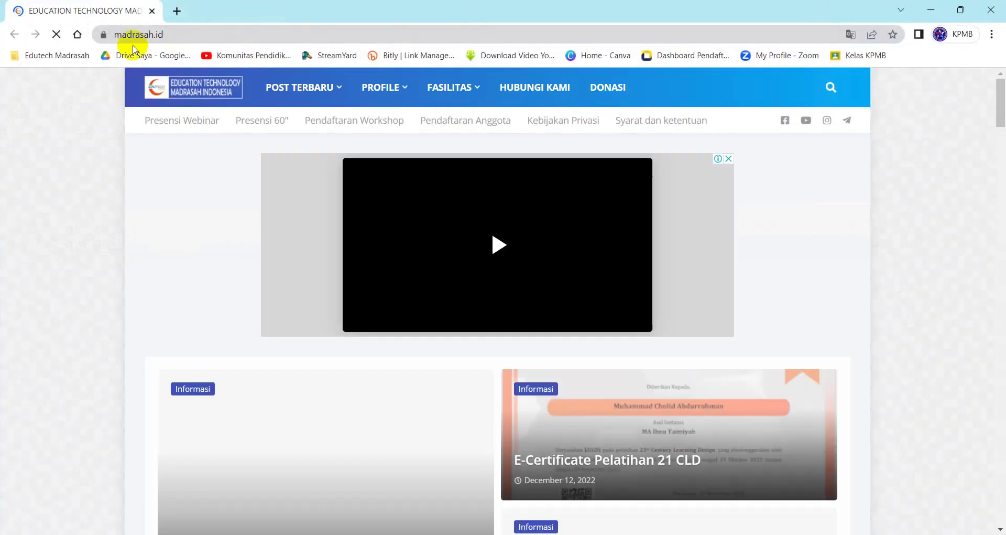
Go to the bookmarked Kelas KPMB page, open the Diklat Cakalab 2 class and show its classwork
left_click(859, 57)
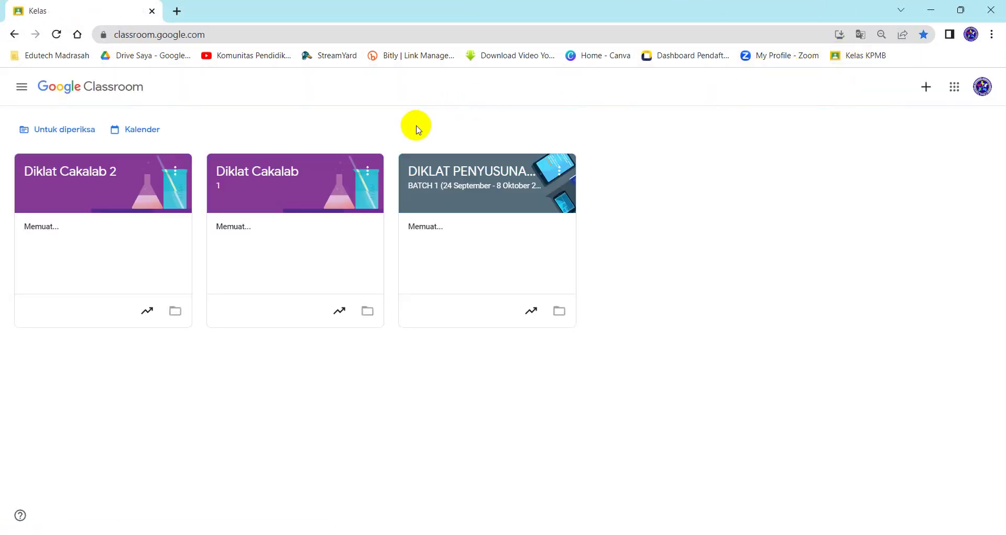
left_click(94, 177)
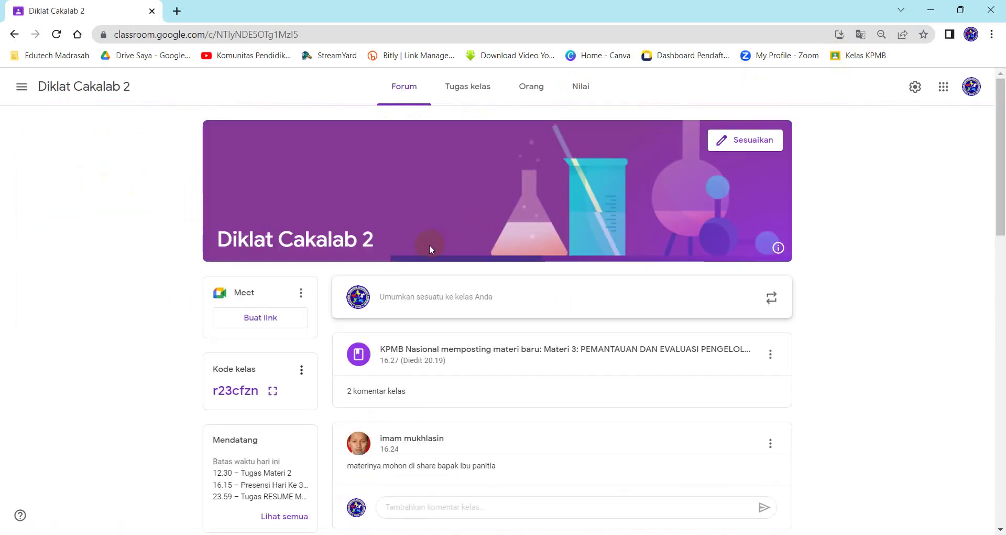
left_click(468, 89)
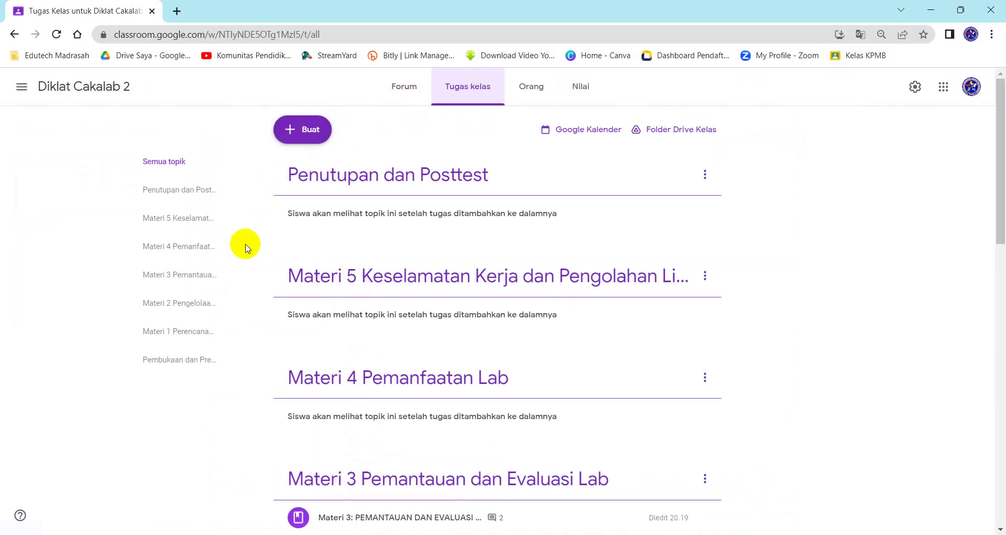
In the Materi 2 Pengelolaan Lab topic, open the turned-in submissions for Tugas Materi 2 and look through the students' work
scroll(367, 293, "down", 6)
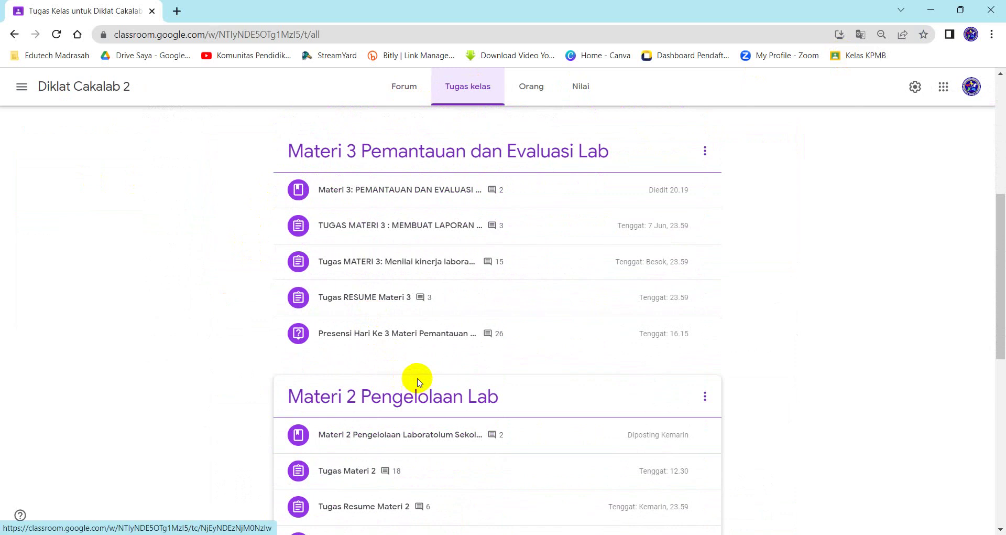
left_click(409, 396)
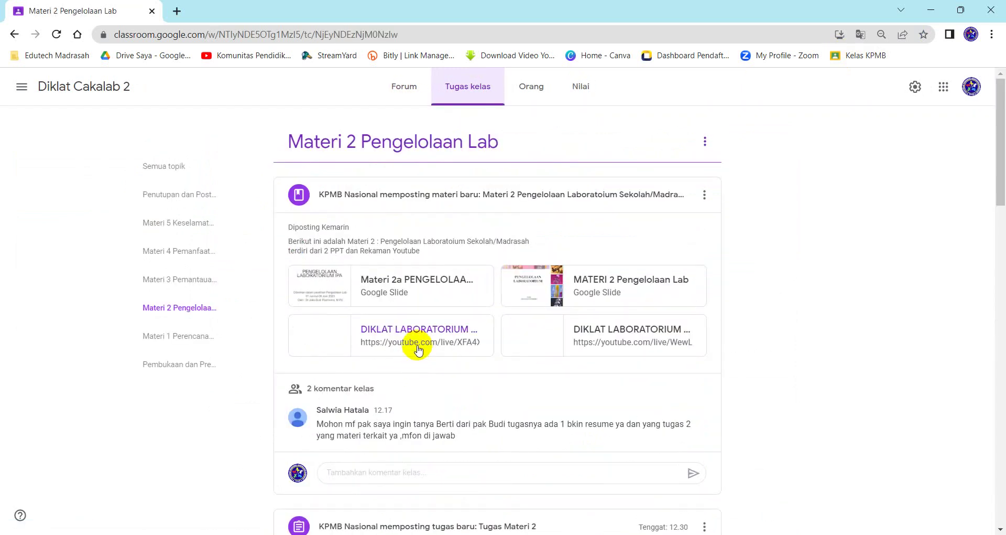
scroll(418, 349, "down", 4)
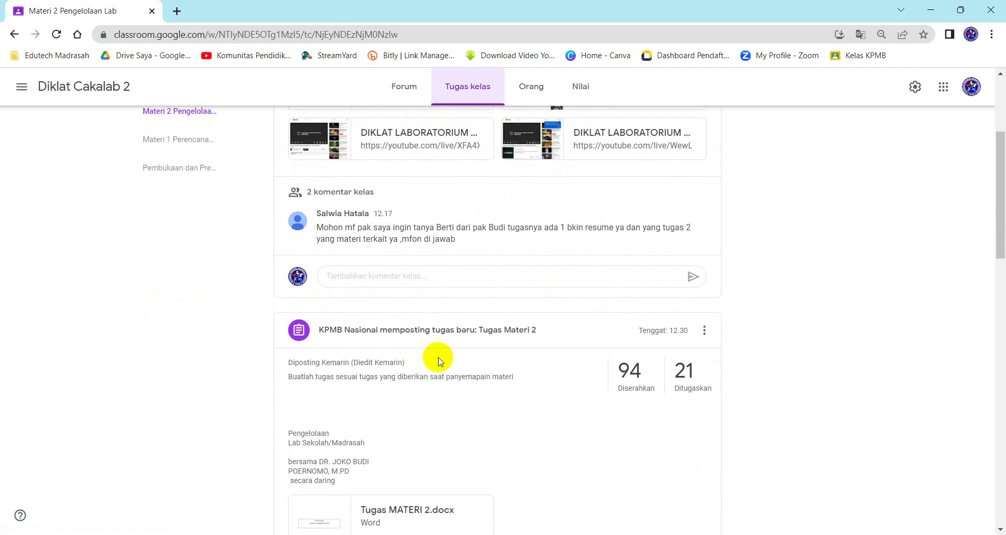
left_click(649, 385)
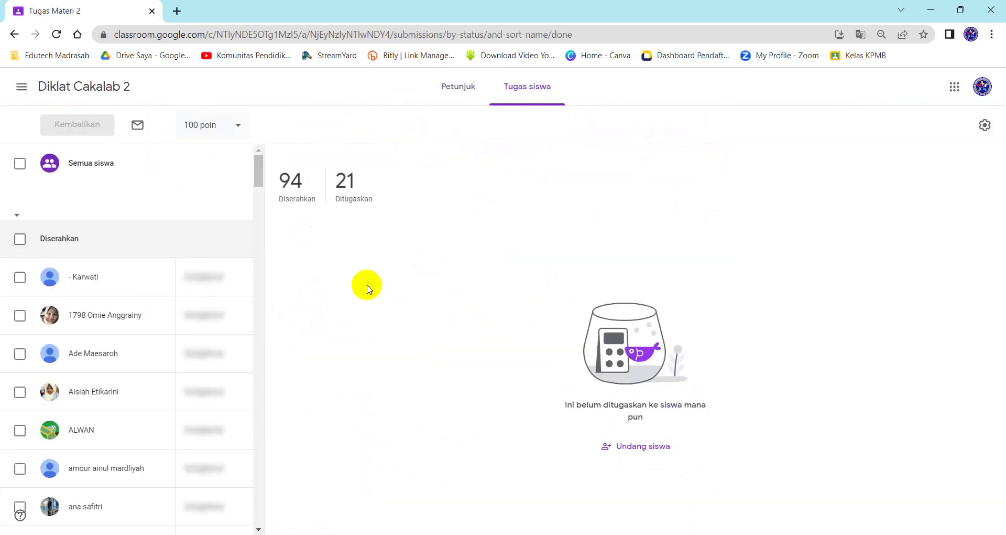
scroll(482, 355, "down", 4)
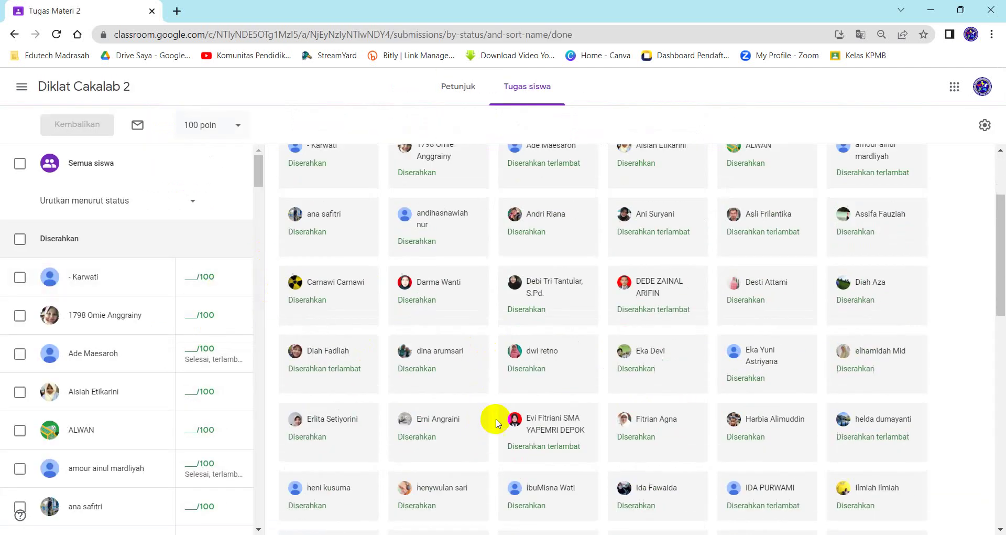
scroll(495, 399, "down", 4)
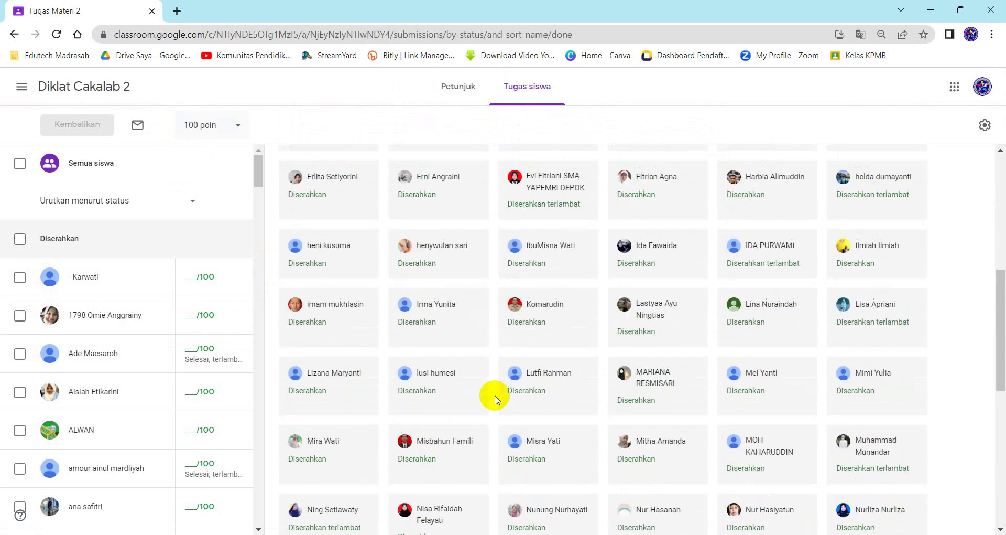
scroll(496, 400, "up", 8)
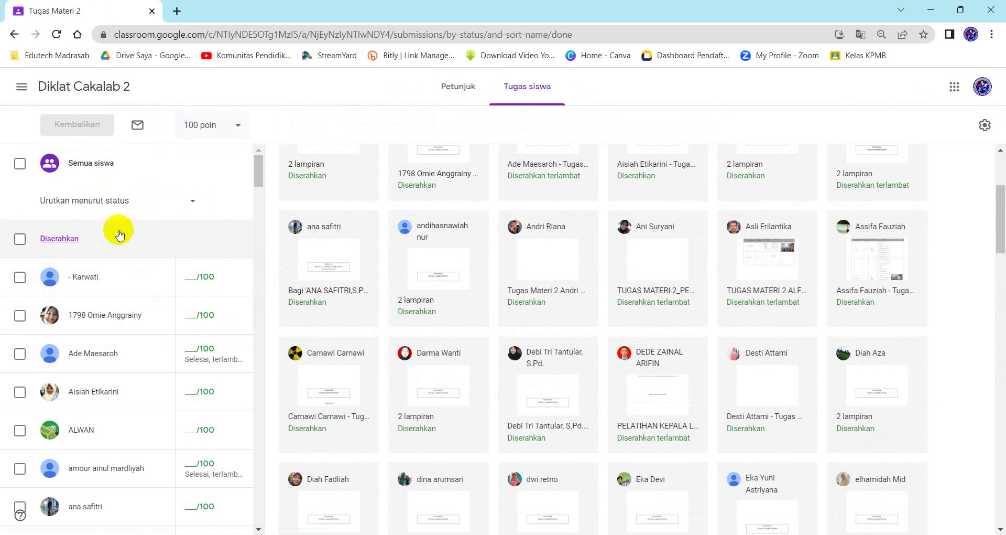
In the Tugas Materi 2 student list, open the submission containing TUGAS MATERI 2 ALF Pengelolaaan Laboratorium.docx
scroll(147, 282, "down", 1)
scroll(148, 282, "down", 2)
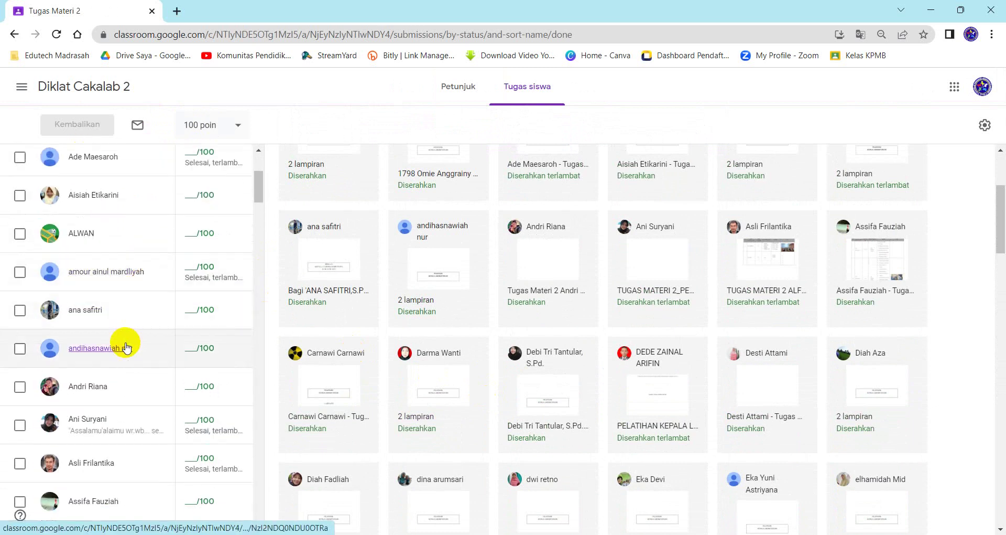
left_click(96, 470)
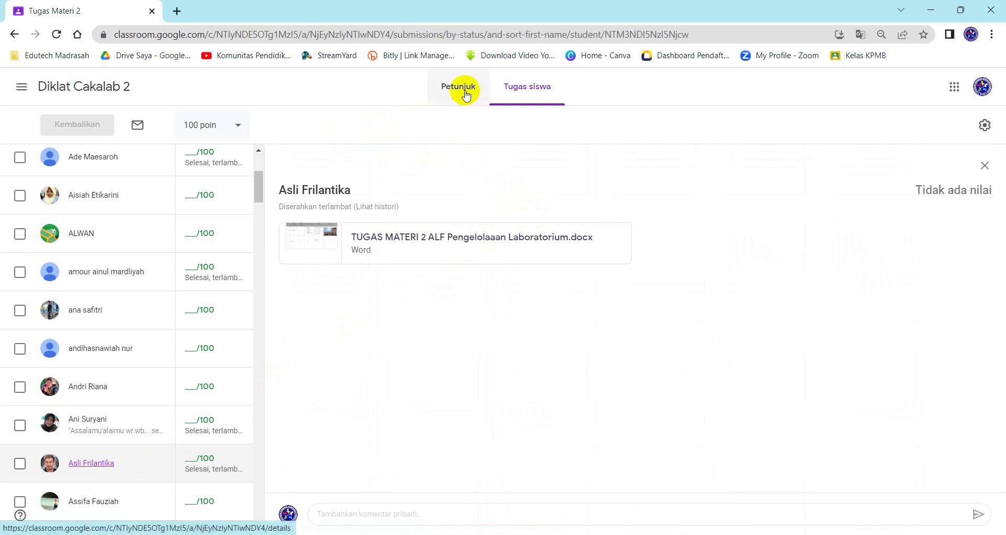
Return to the Diklat Cakalab 2 class and show the turned-in answers to the Presensi Hari Ke 3 question in its classwork
left_click(120, 91)
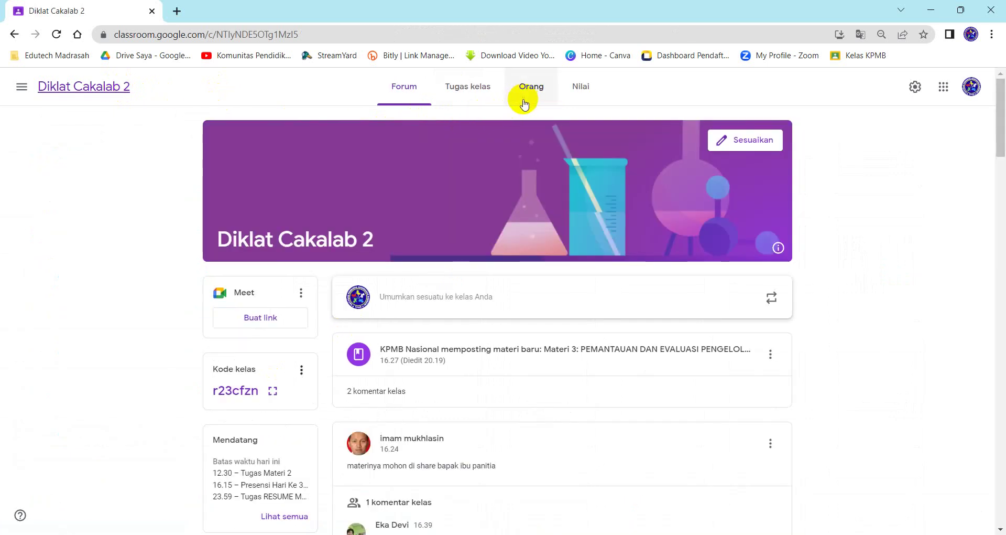
scroll(415, 336, "down", 1)
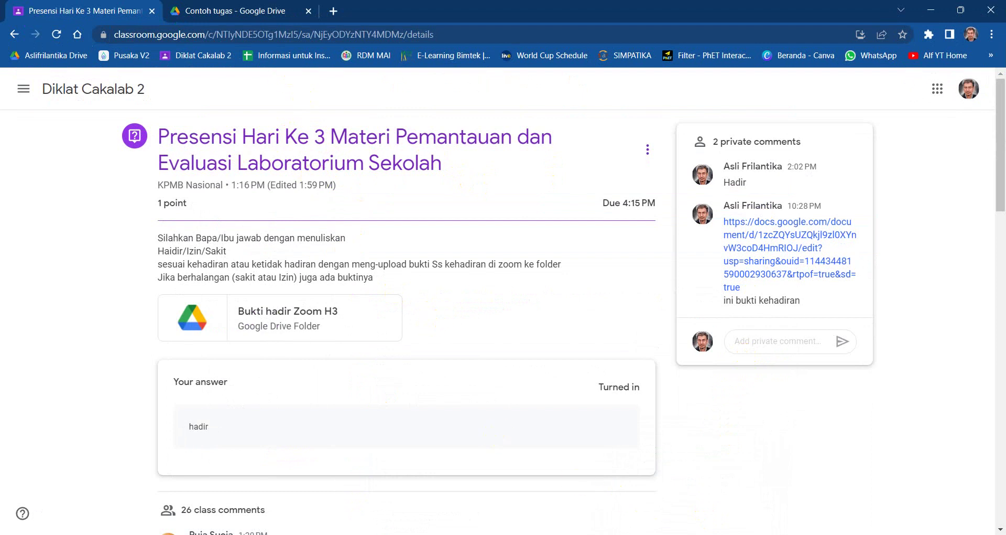
mouse_move(691, 534)
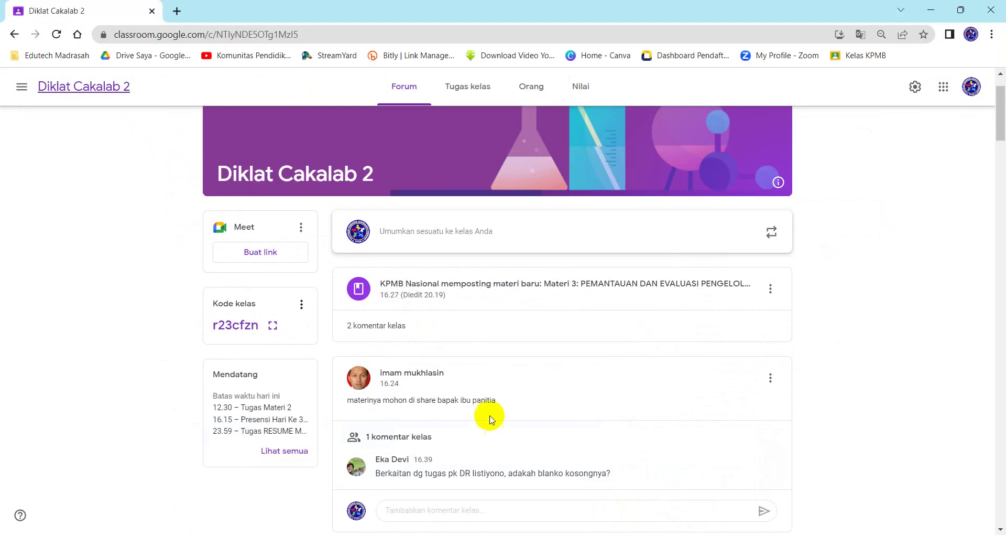
left_click(472, 91)
scroll(425, 409, "down", 5)
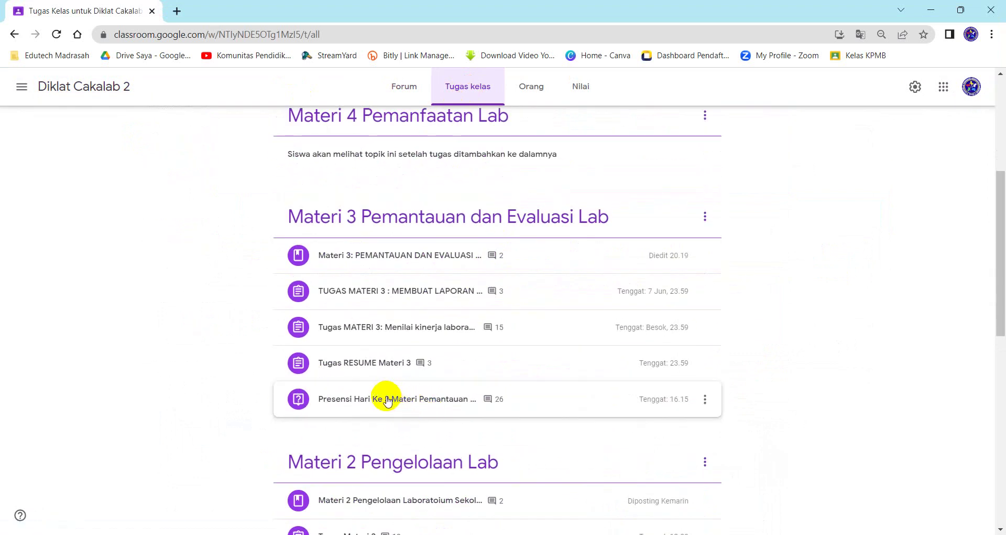
left_click(383, 401)
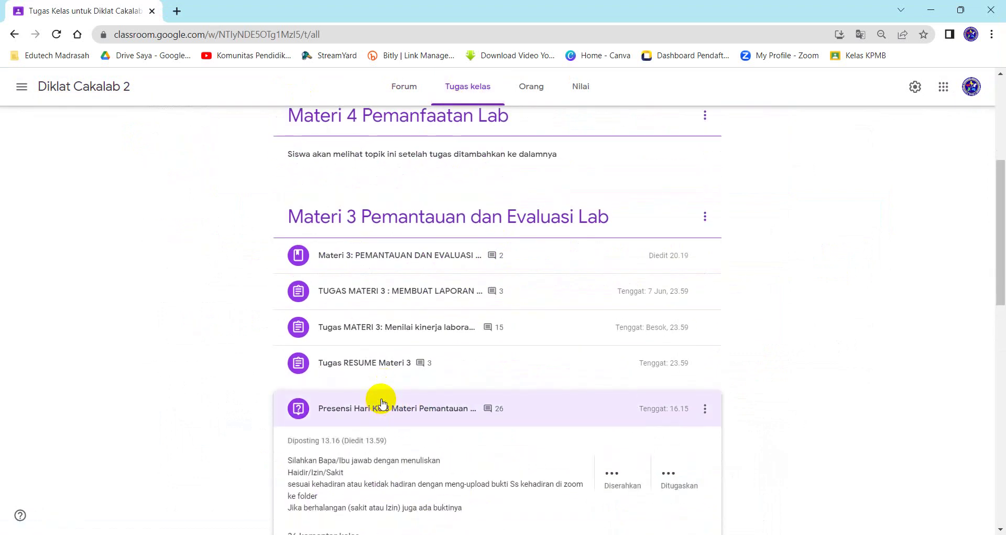
scroll(398, 405, "down", 1)
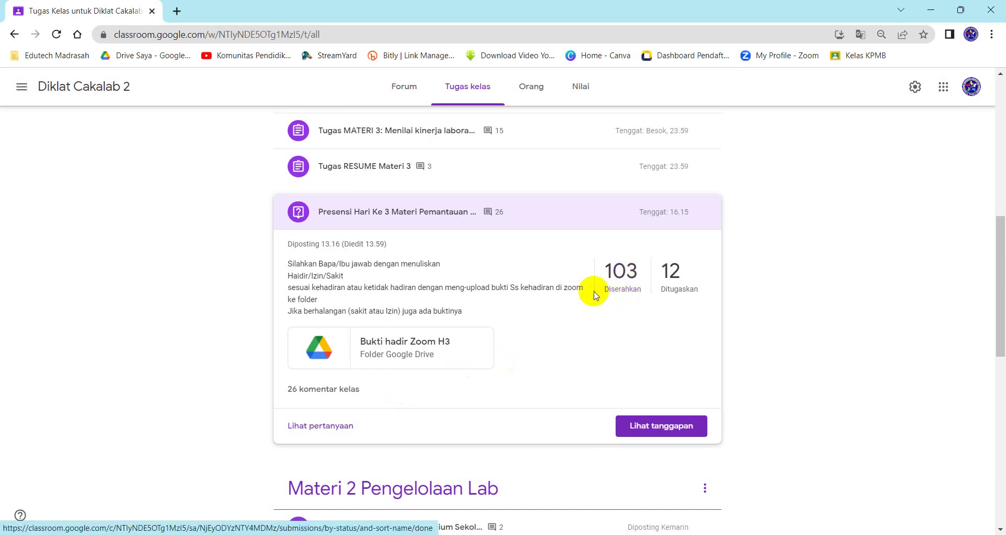
left_click(621, 283)
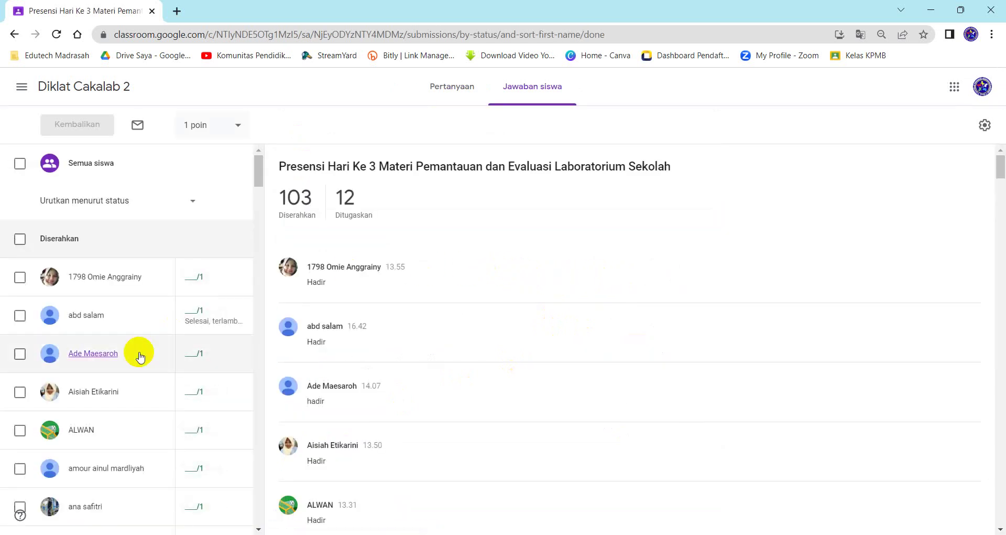
Open the answer of the student who commented "ini bukti kehadiran", view the document linked in that private comment, and return to the answer
scroll(123, 387, "down", 1)
scroll(126, 393, "down", 4)
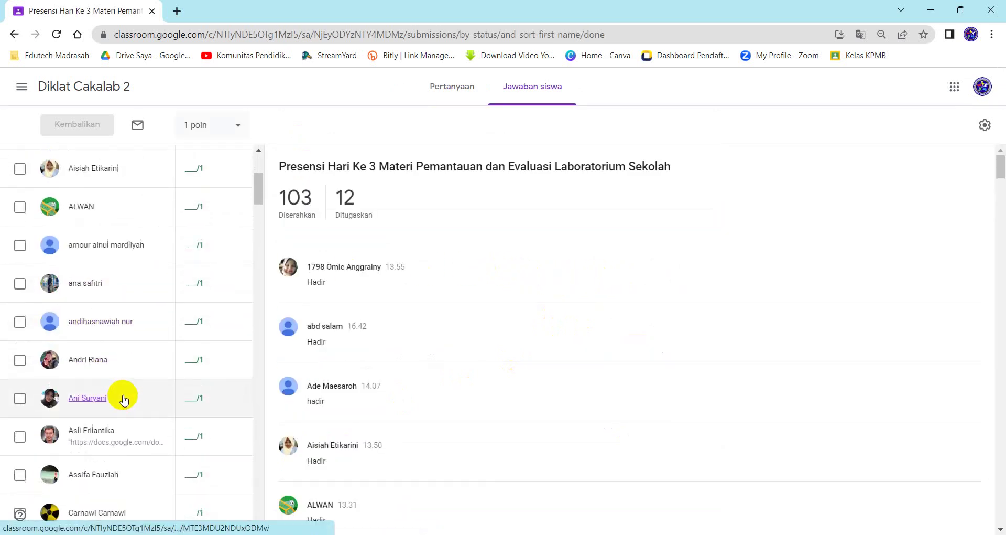
left_click(100, 343)
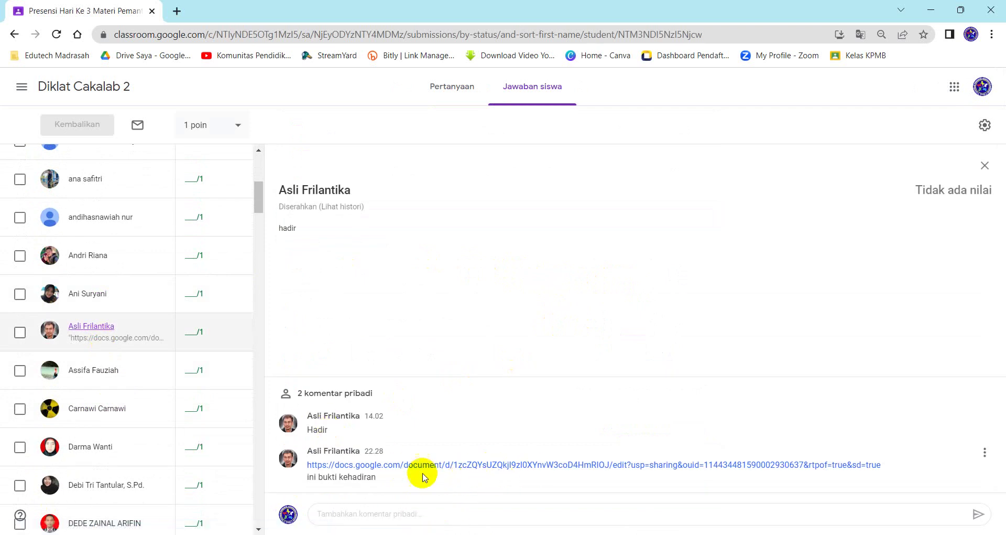
left_click(449, 465)
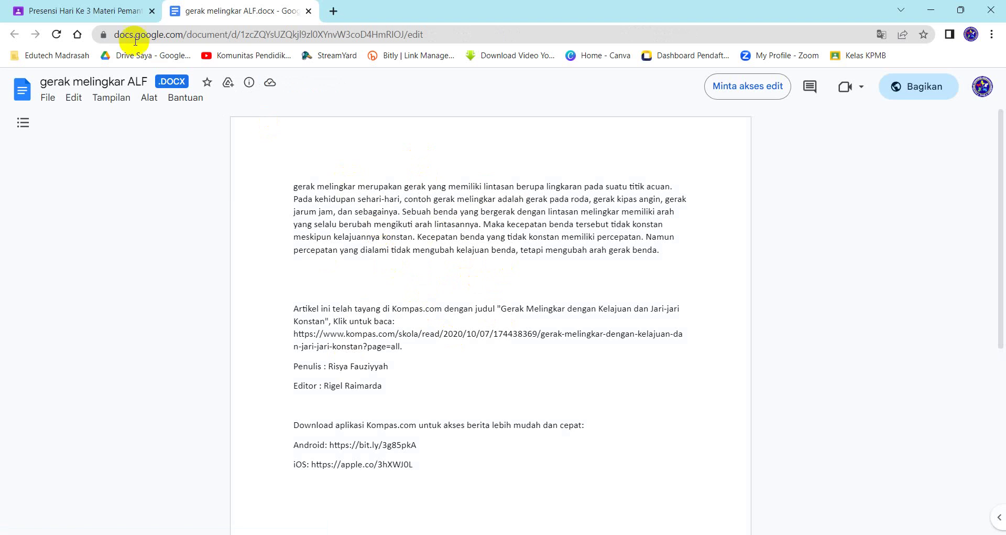
left_click(90, 17)
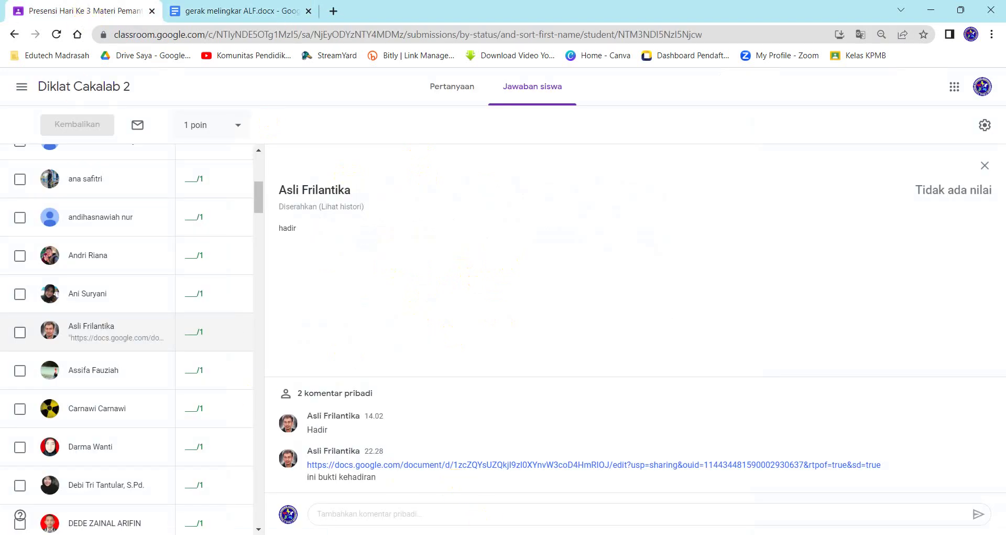
Switch to the student's Chrome window and open Tugas MATERI 3: Menilai kinerja laboran dan teknisi from the Diklat Cakalab 2 stream
mouse_move(692, 533)
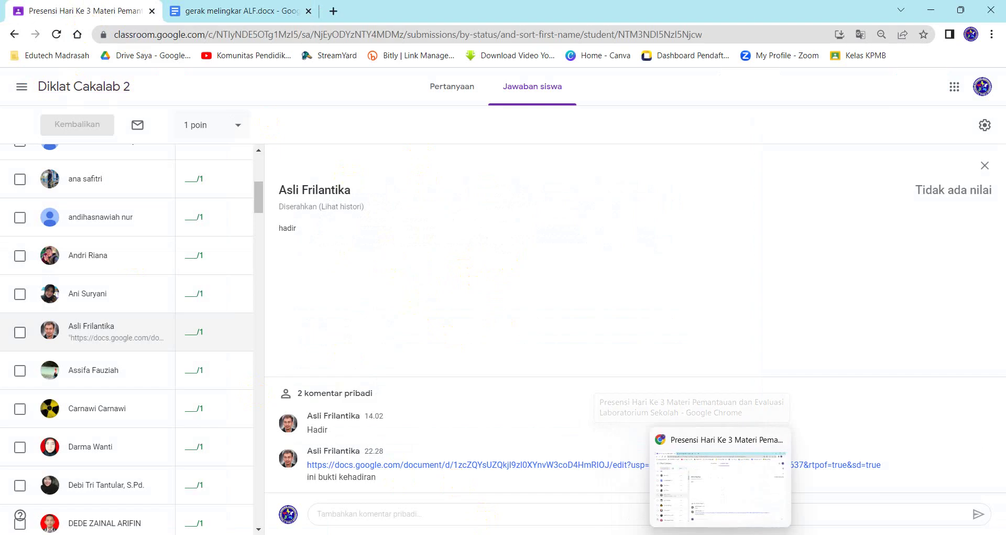
left_click(692, 532)
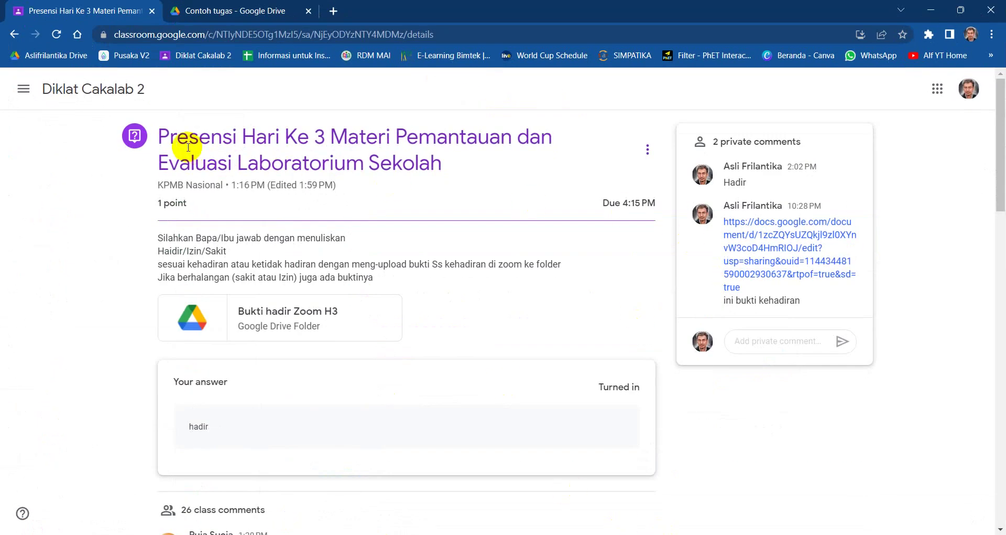
left_click(80, 96)
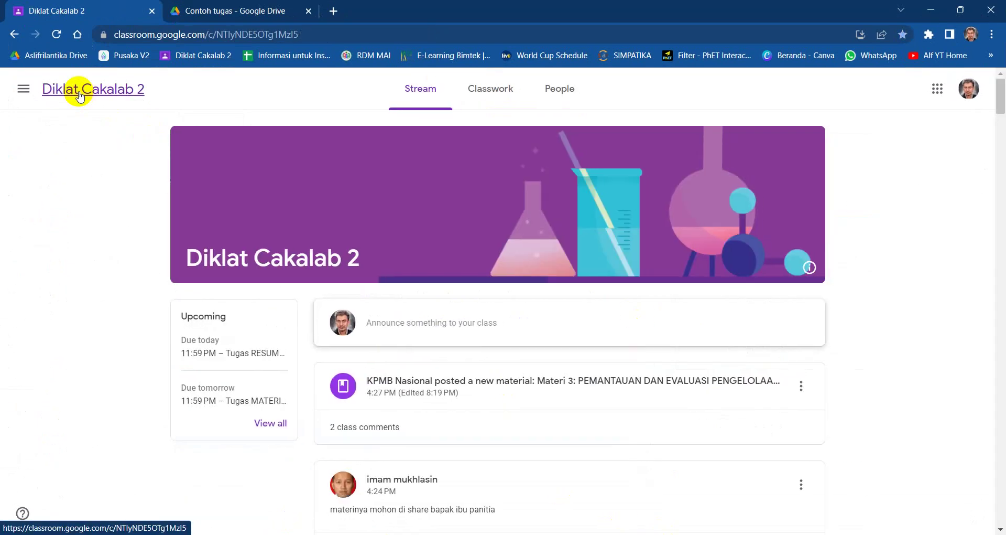
scroll(451, 377, "down", 3)
scroll(458, 396, "down", 3)
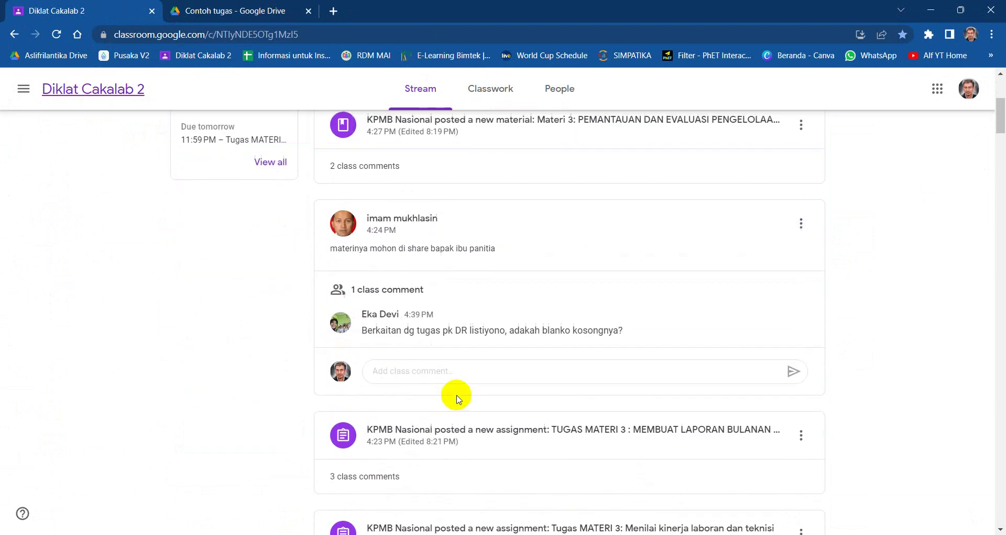
scroll(458, 398, "down", 3)
scroll(458, 402, "down", 3)
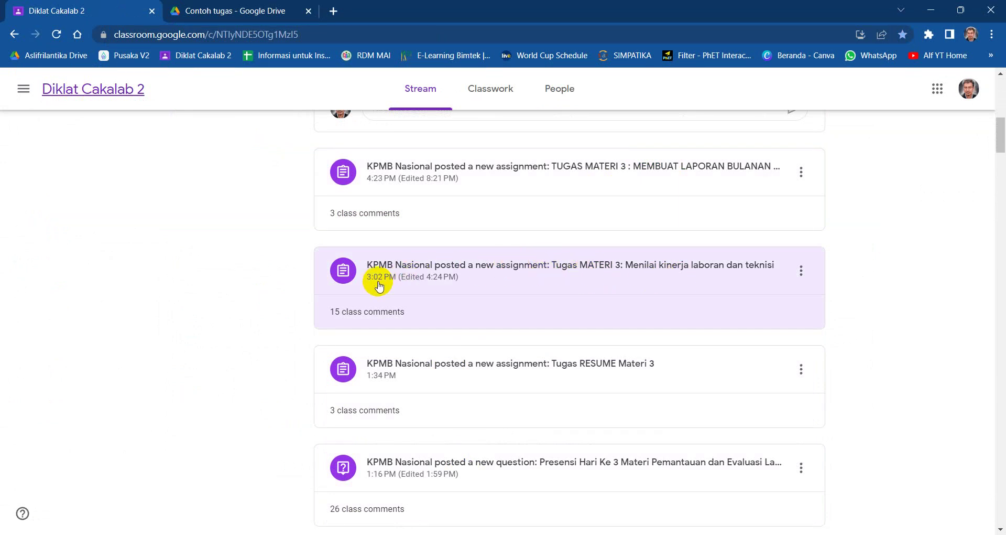
left_click(428, 272)
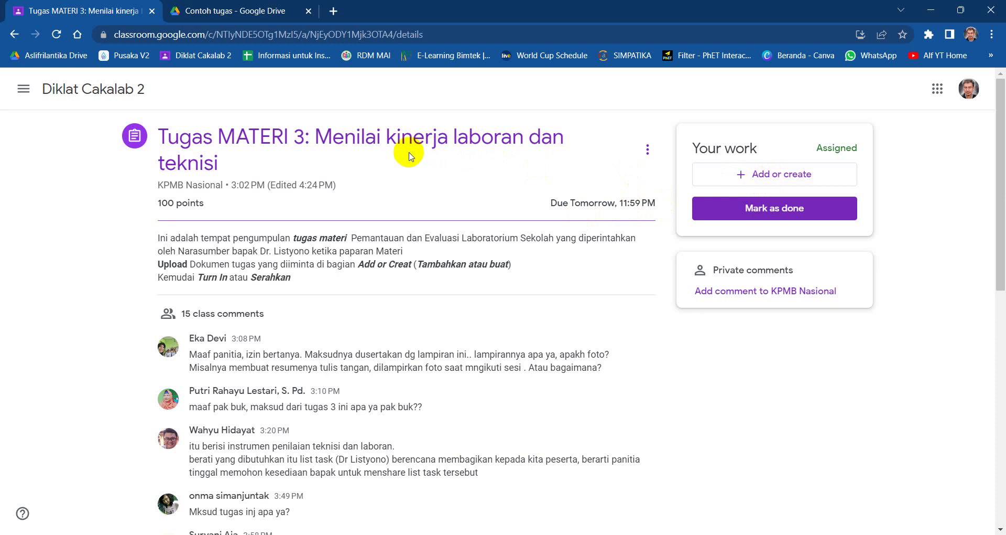
Open the Diklat Cakalab 2 class in a new tab, switch to it and show its classwork
right_click(89, 91)
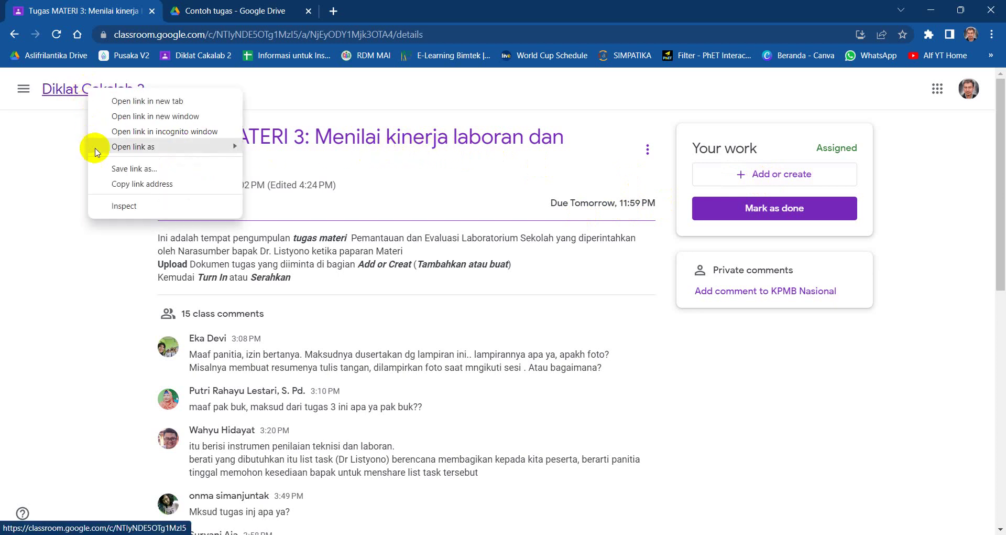
left_click(133, 102)
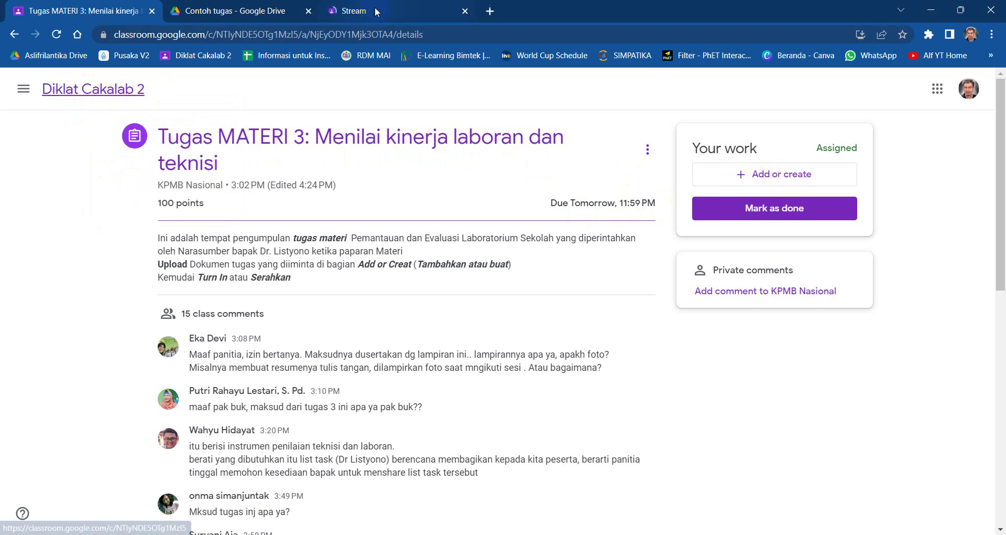
left_click(379, 11)
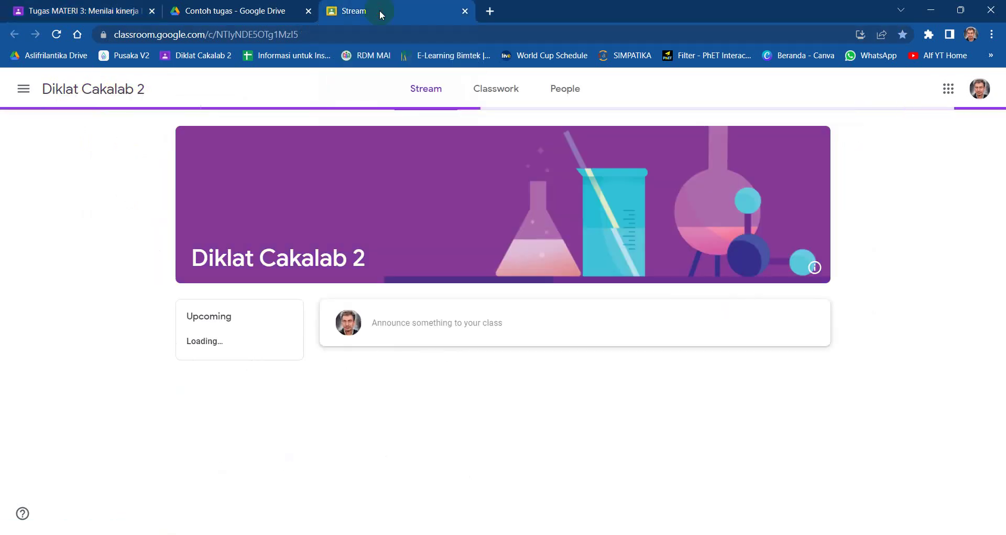
left_click(482, 90)
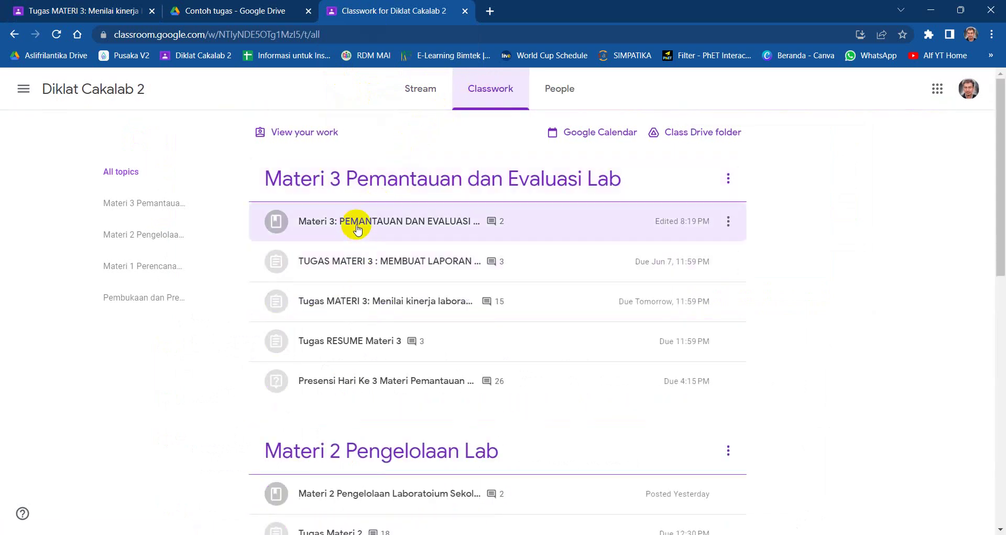
Expand the Materi 3: PEMANTAUAN DAN EVALUASI material, view its YouTube recording and close the video
left_click(358, 226)
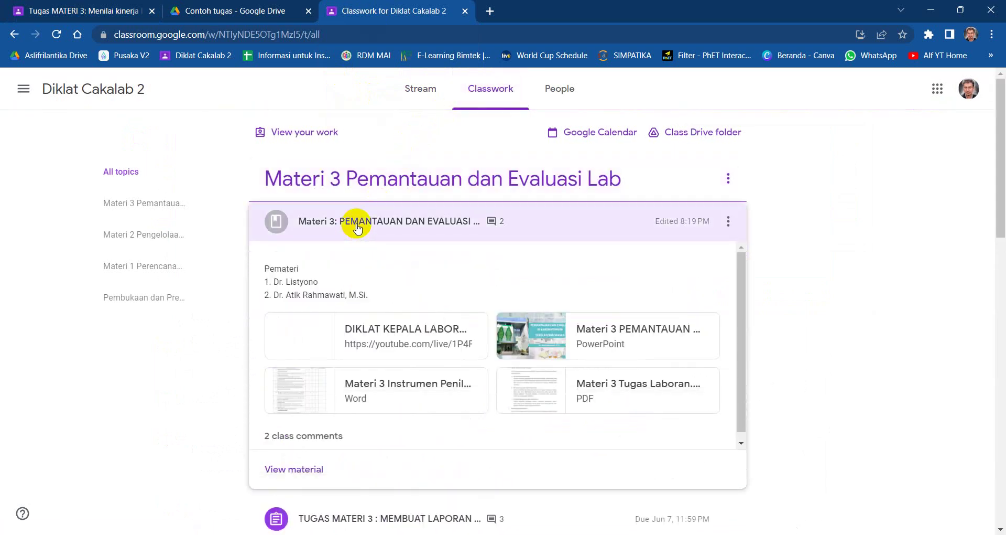
left_click(389, 338)
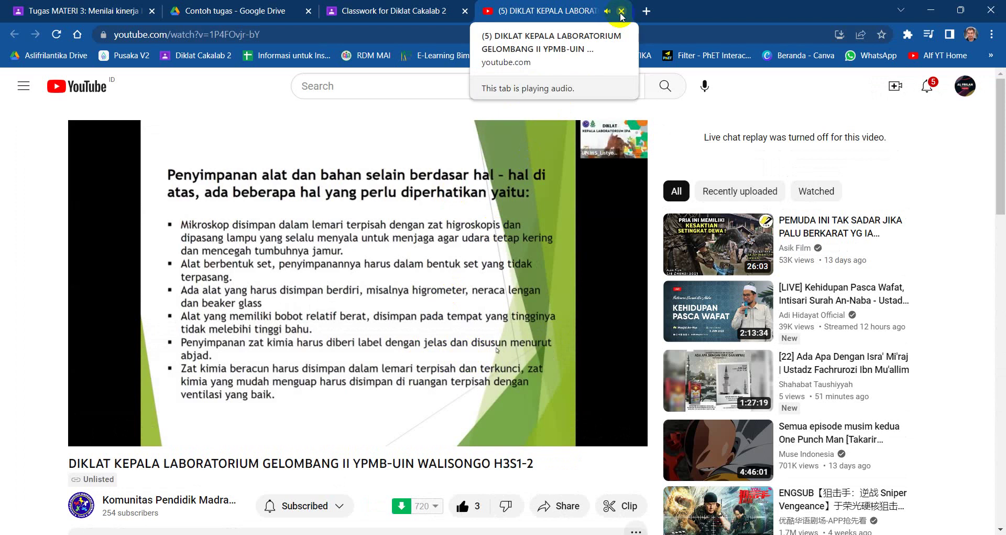
left_click(621, 12)
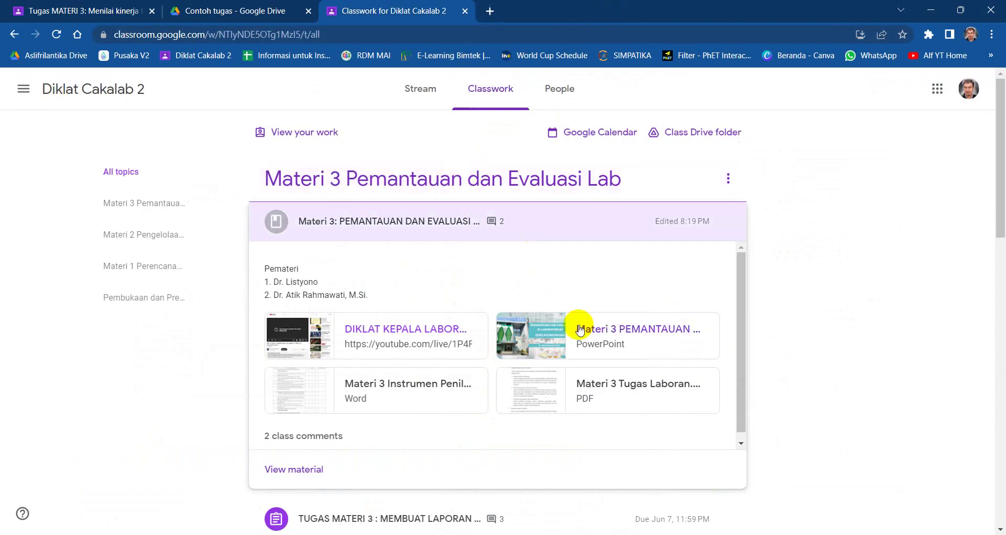
Preview the attached Materi 3 Instrumen Penilaian Lab.docx, look through its assessment table, and open the file with Google Docs
left_click(424, 390)
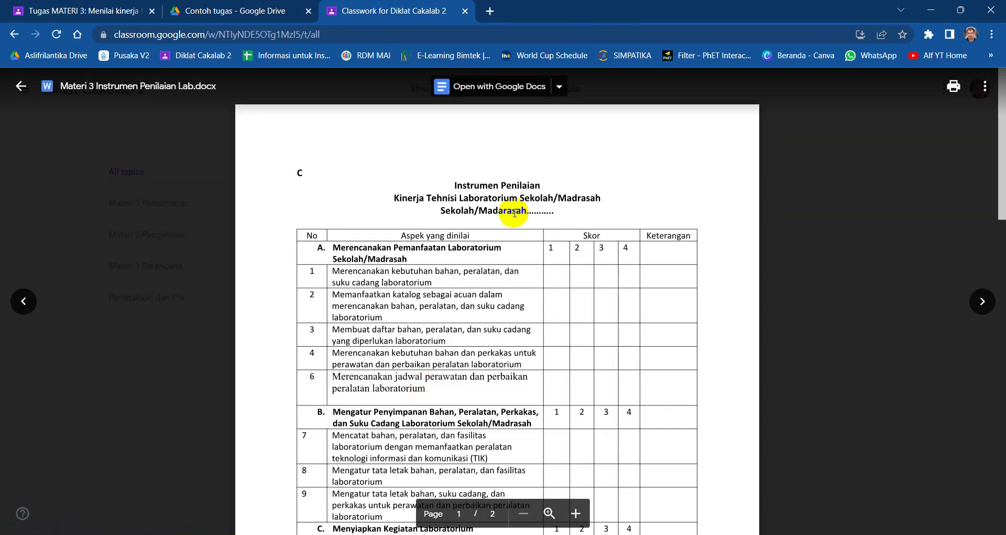
scroll(536, 347, "down", 4)
scroll(532, 348, "up", 4)
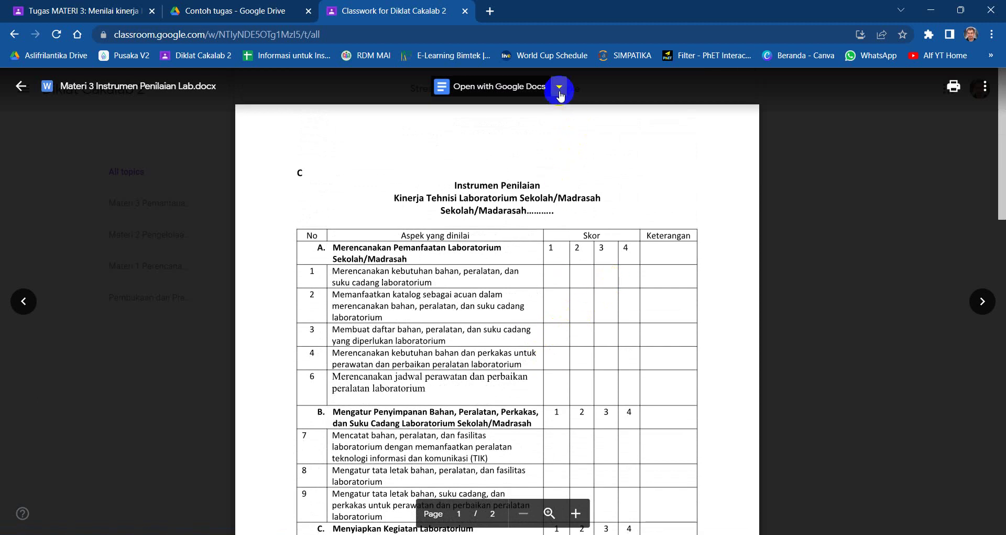
left_click(544, 92)
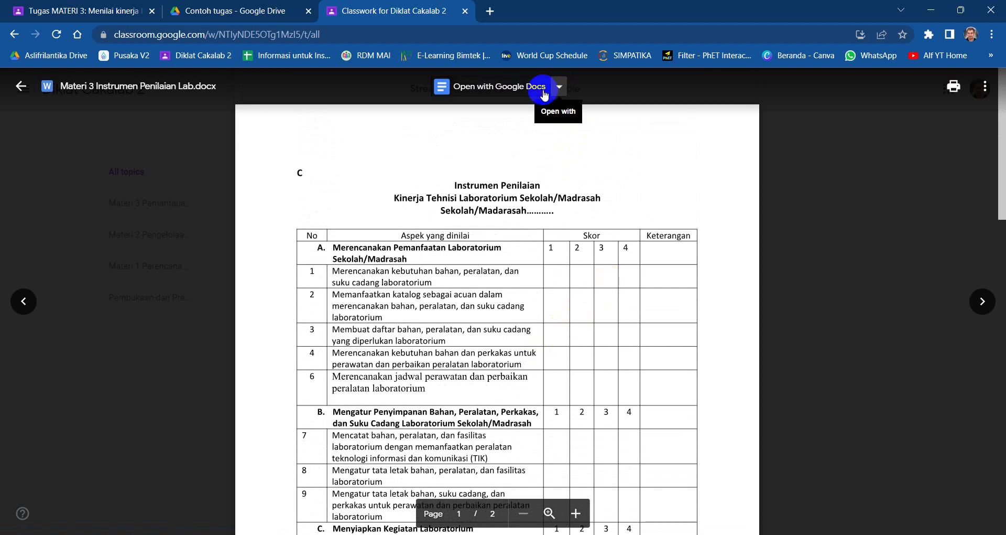
left_click(507, 93)
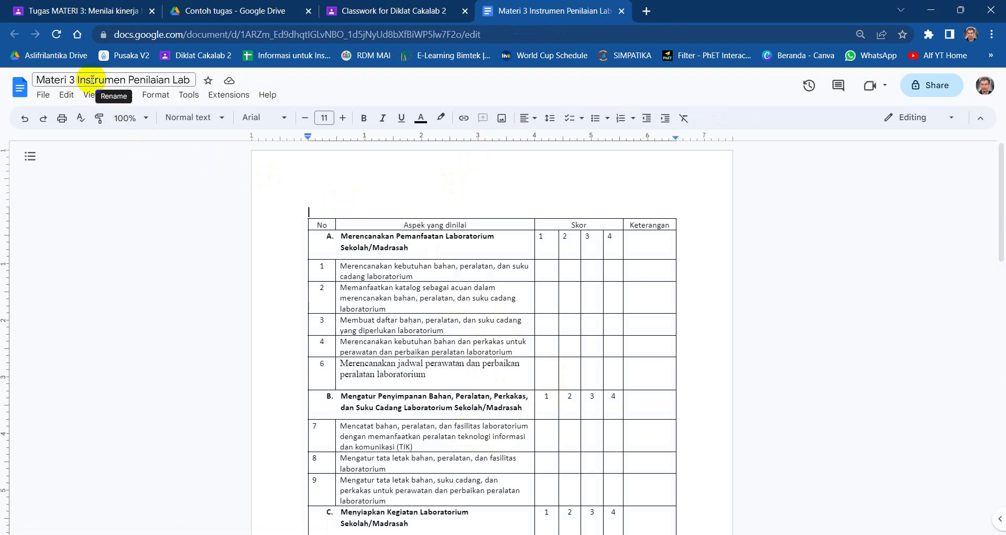
Rename the document to "Materi 3 Instrumen Penilaian Lab ALF"
left_click(130, 82)
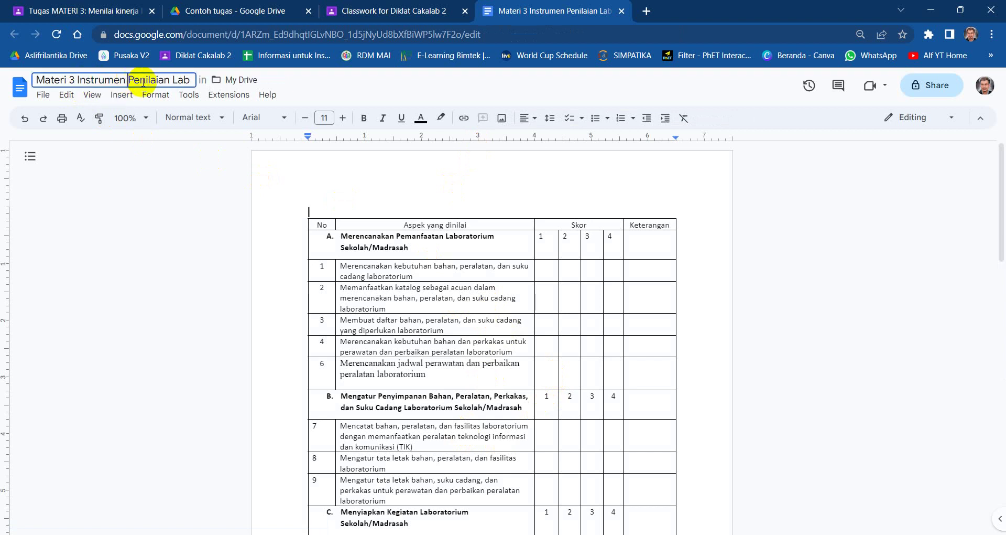
left_click(189, 80, "shift")
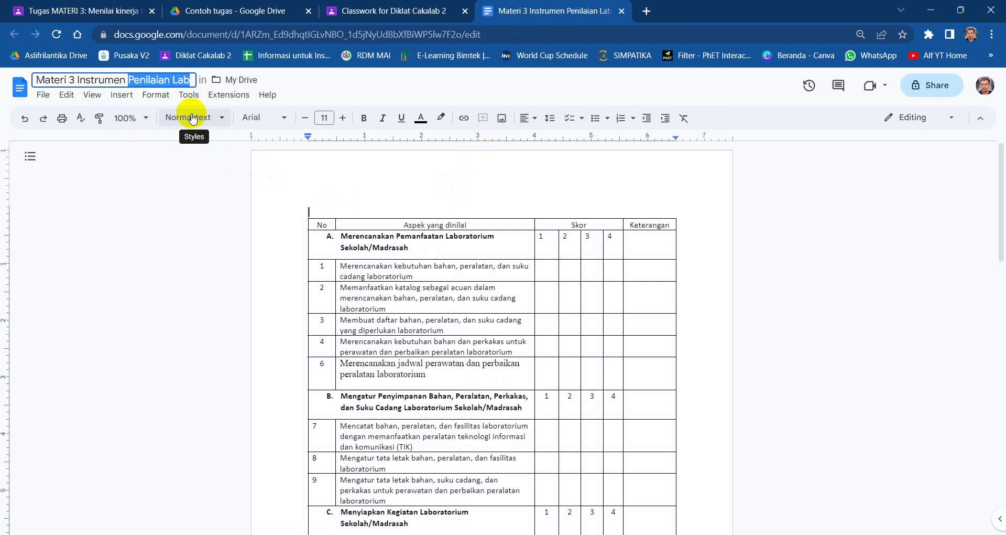
left_click(190, 80)
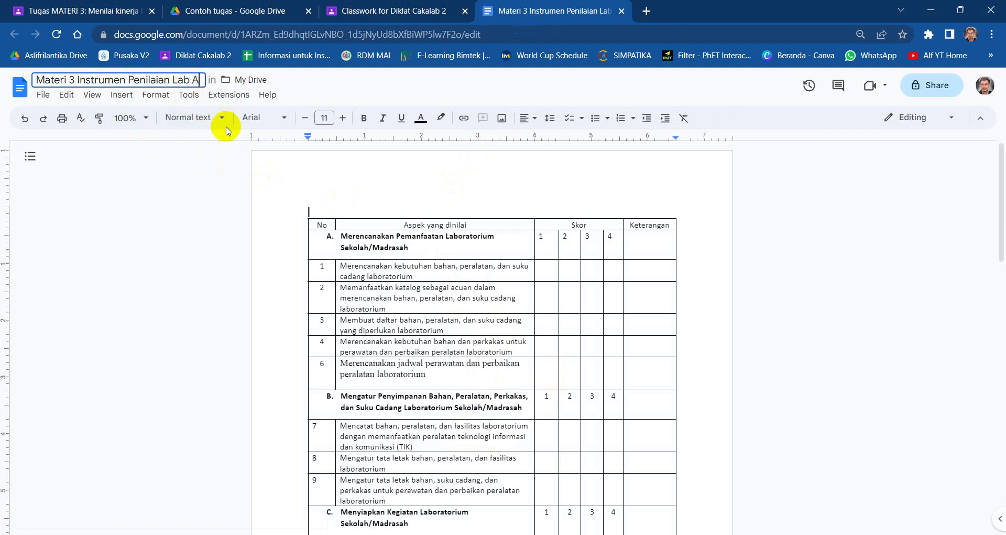
key("BackSpace")
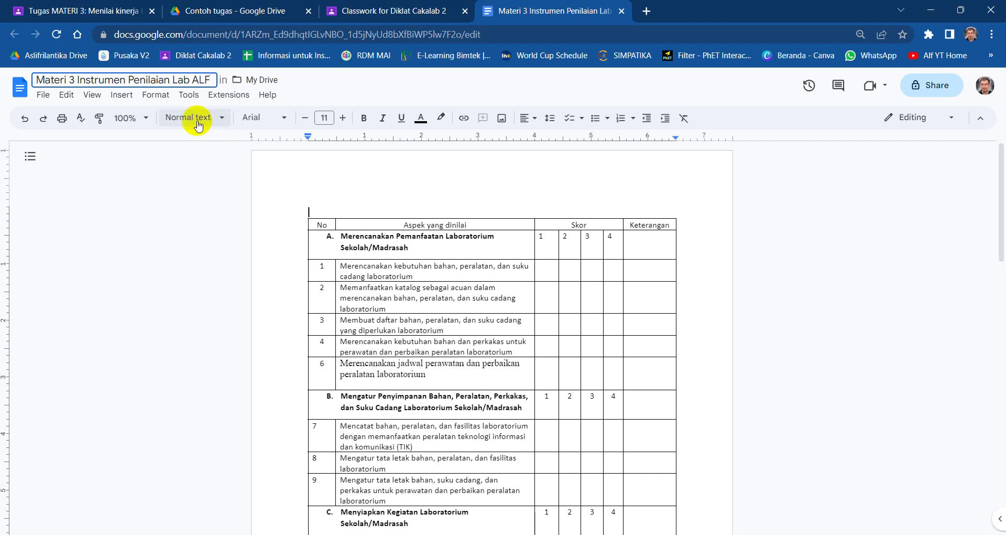
left_click(577, 258)
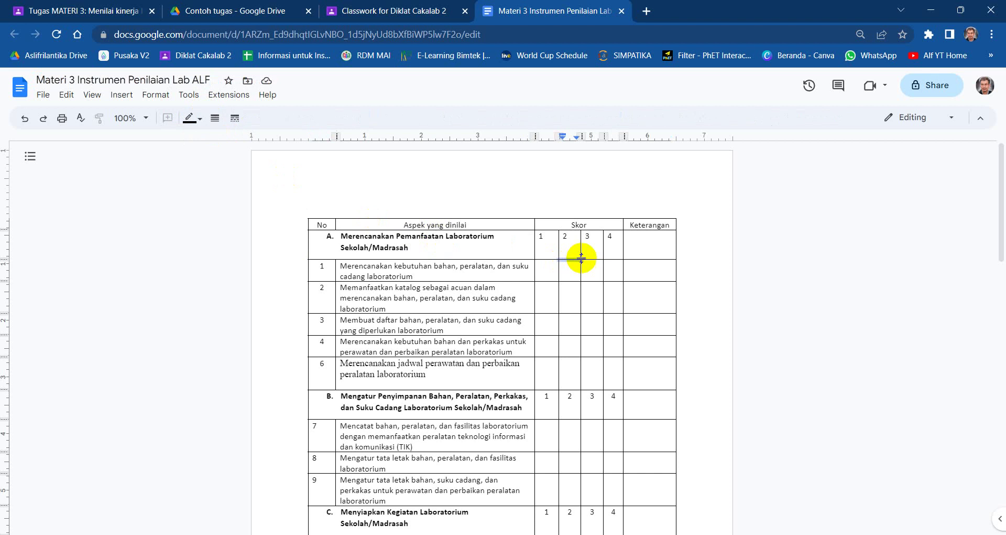
Mark "v" for item 1 under score 4 and for item 2 under score 3 in the assessment table
left_click(613, 273)
type("v")
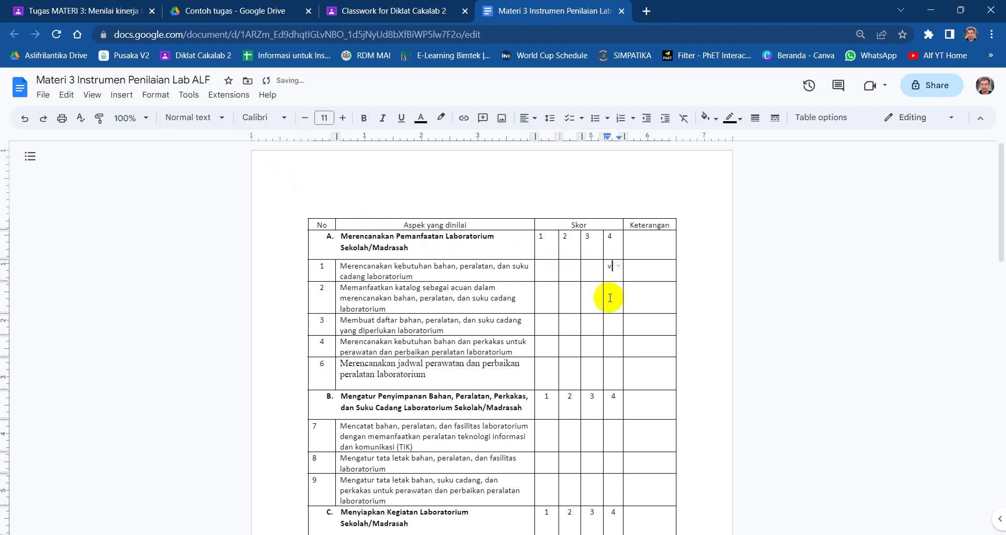
left_click(589, 296)
type("v")
Enter "MAS AL ISTIQOMAH Kota Bandung" after Sekolah/Madarasah in the title on the last page
scroll(591, 321, "down", 10)
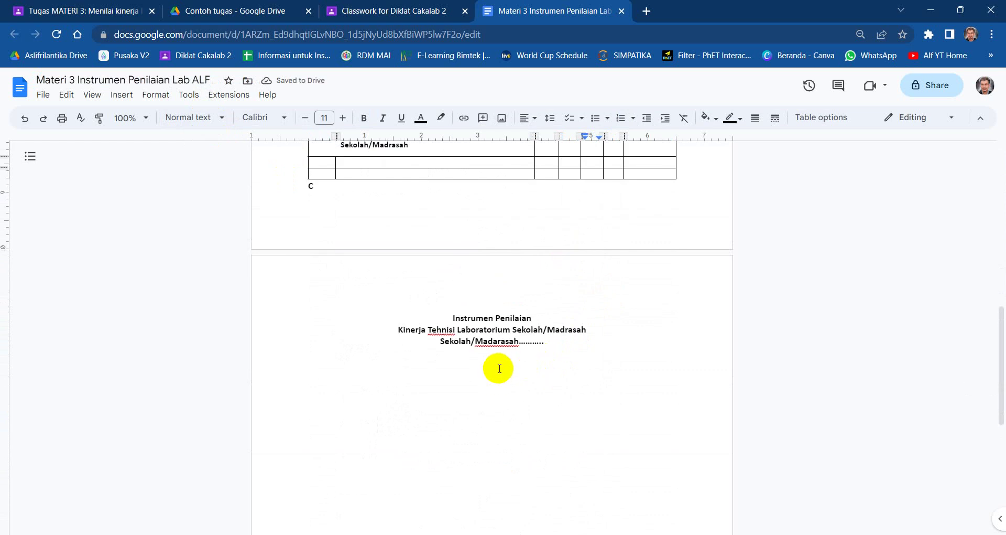
left_click(503, 367)
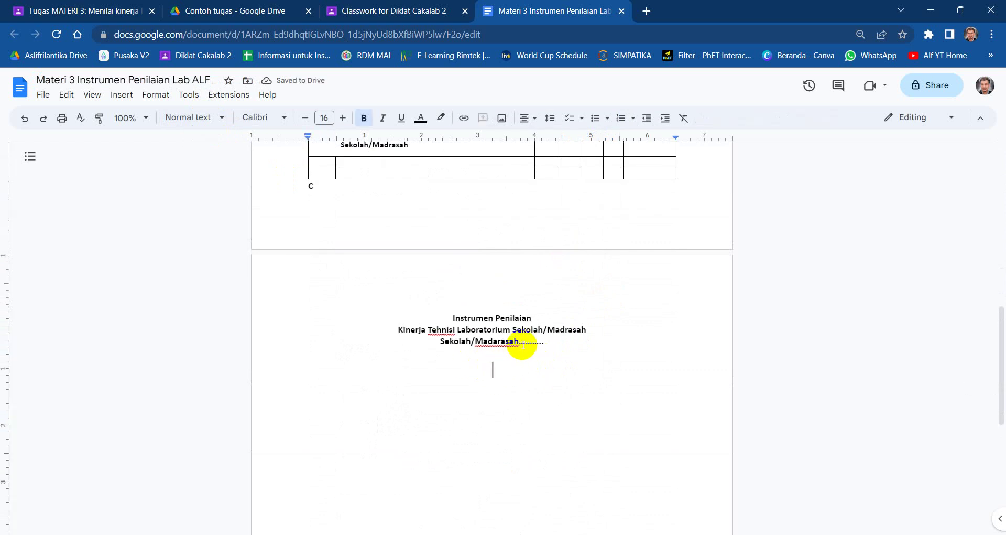
left_click(523, 345)
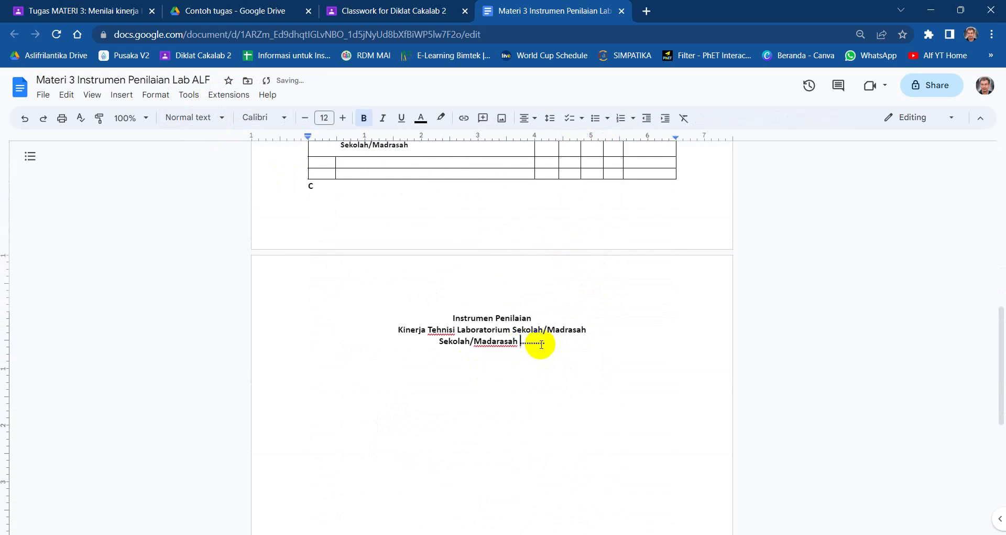
type("MAS AL")
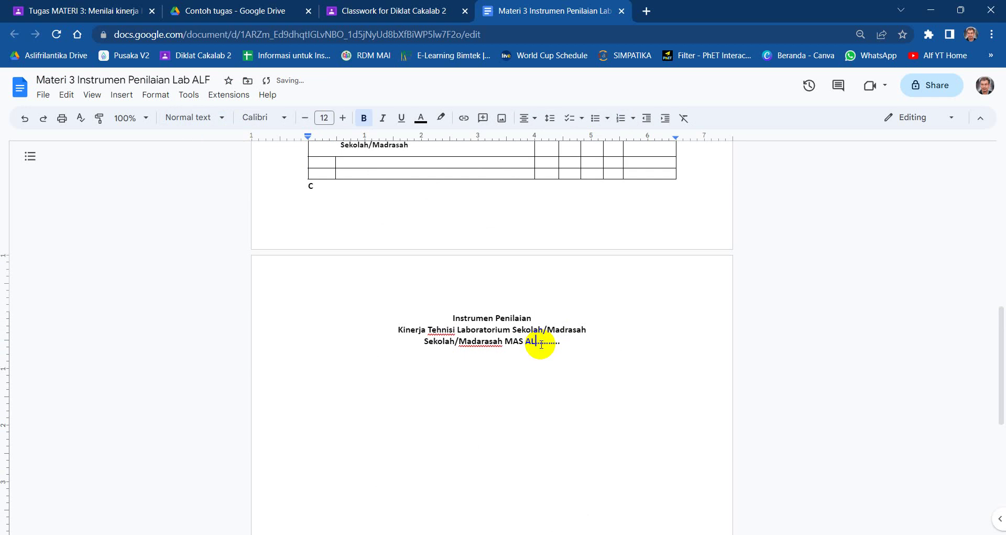
type(" ISTIQ")
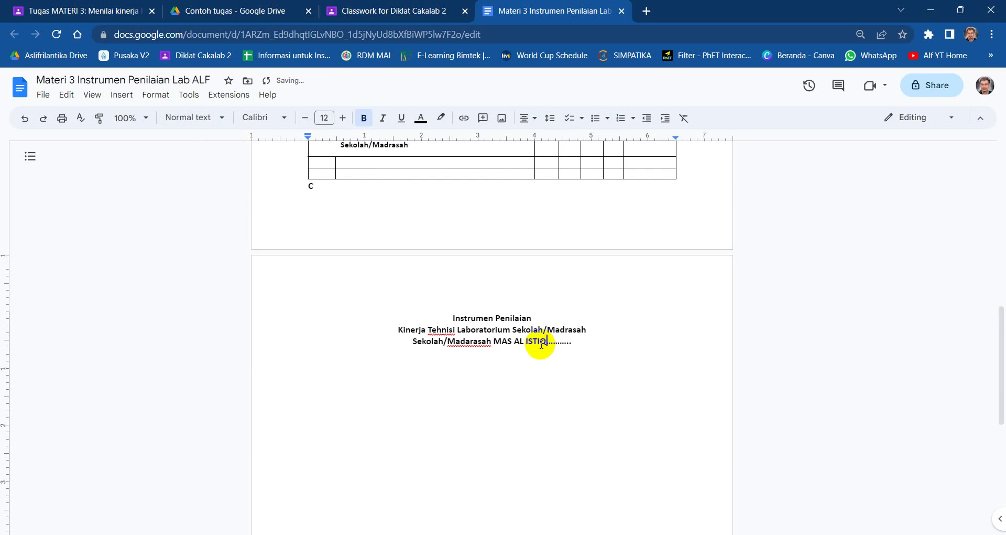
type("OMAH")
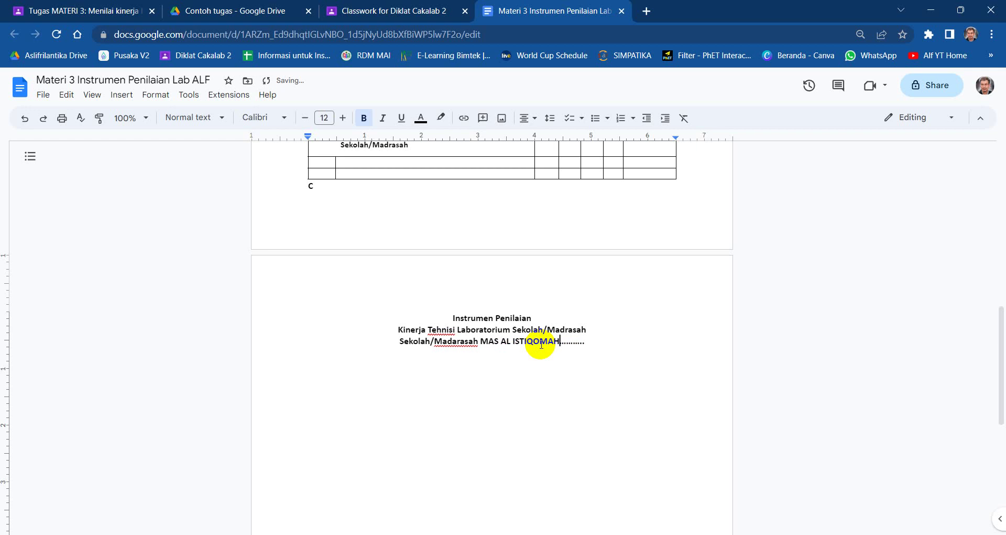
type(" Kota ")
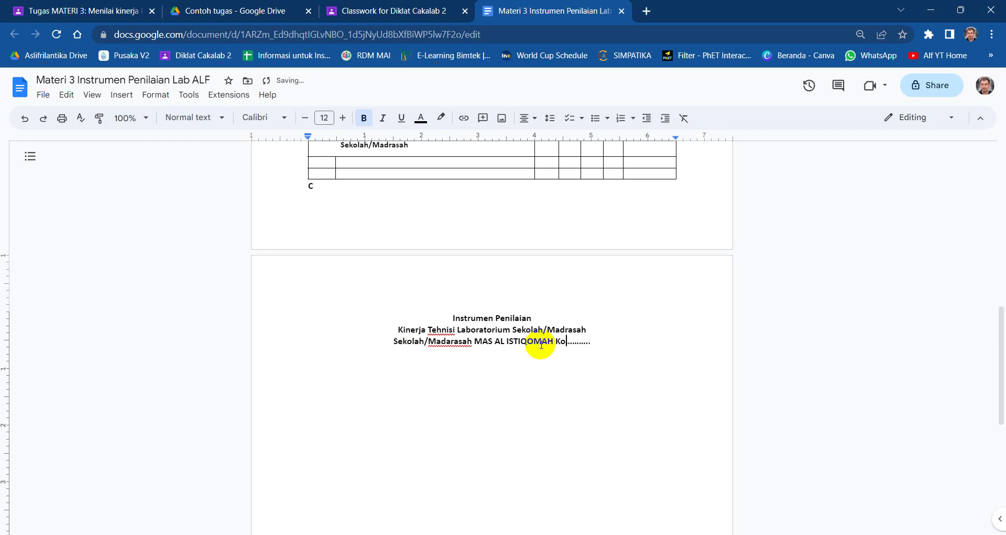
type("Bandugn")
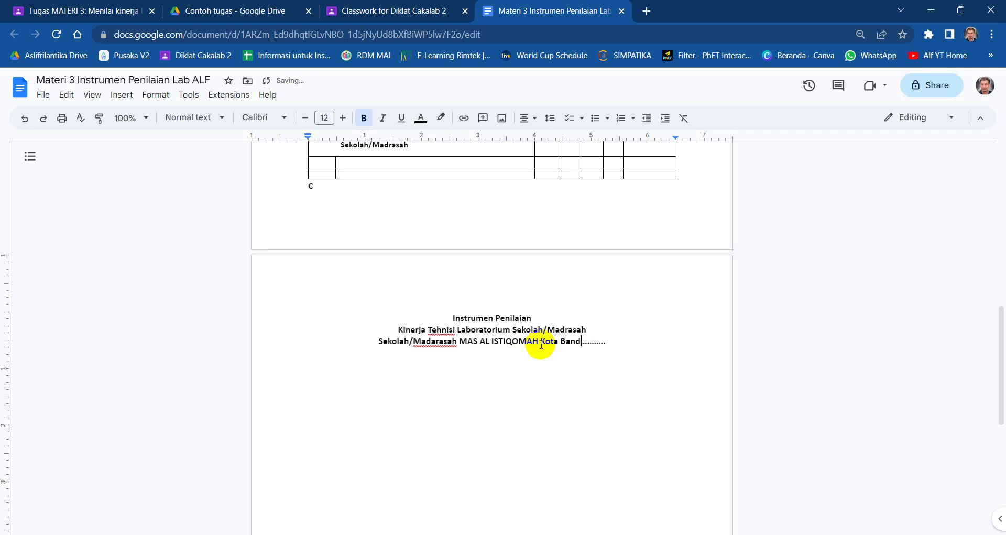
key("BackSpace")
key("BackSpace")
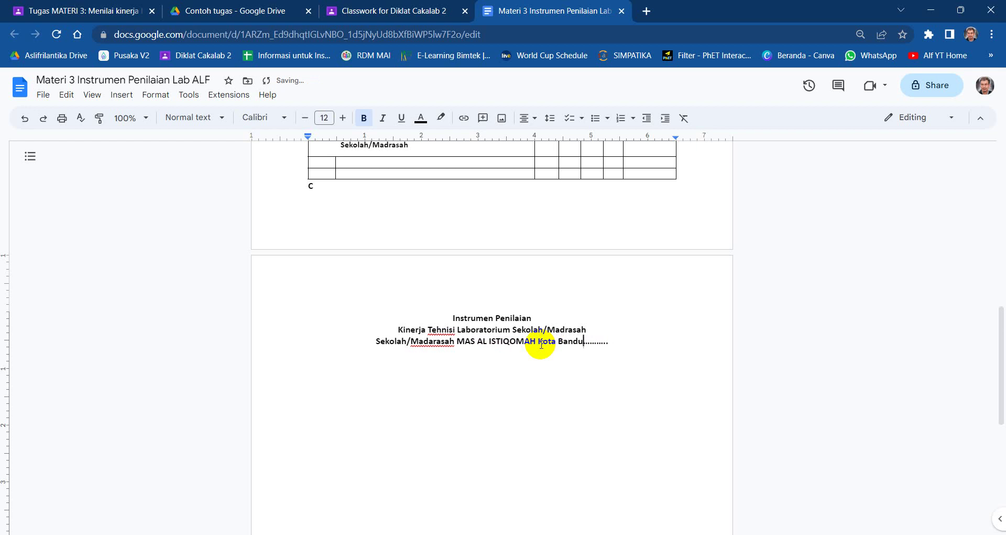
type("ng")
Delete the placeholder dots that follow "Kota Bandung" in the title line
key("Delete")
key("Delete")
key("Delete")
key("Delete")
key("Delete")
key("Delete")
key("Delete")
key("Delete")
key("Delete")
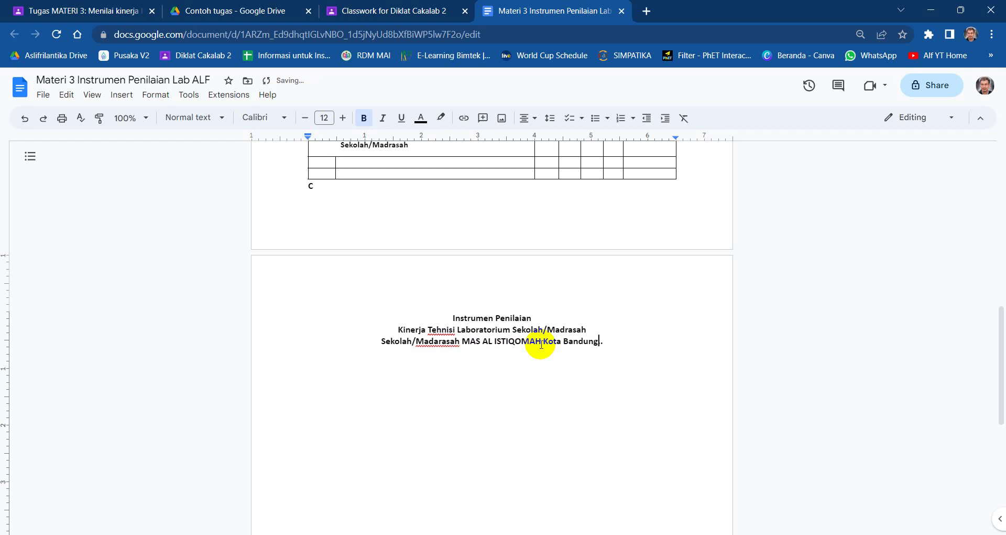
scroll(542, 345, "down", 2)
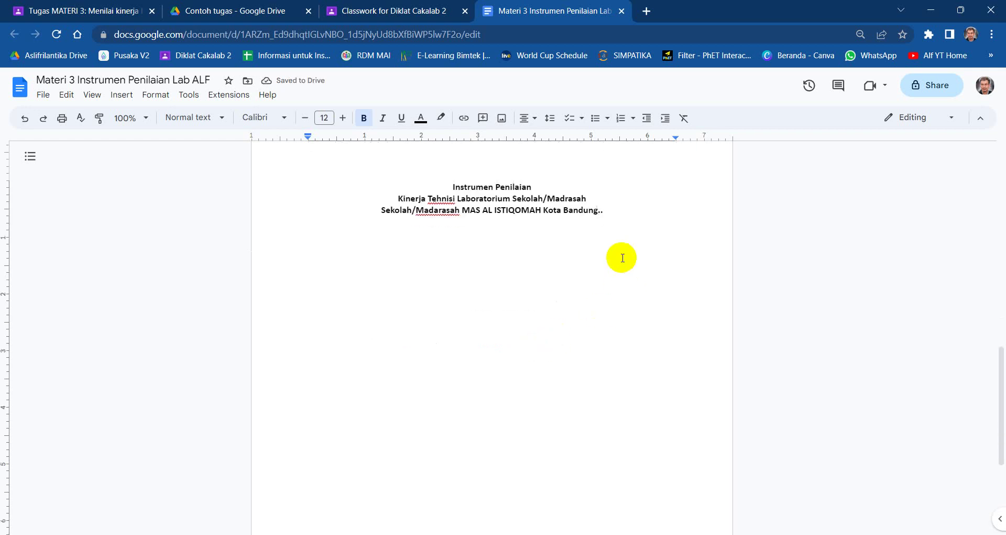
key("Delete")
Copy the assessment table from its heading row through the blank row under section D and paste it below the title on the last page
scroll(548, 271, "up", 12)
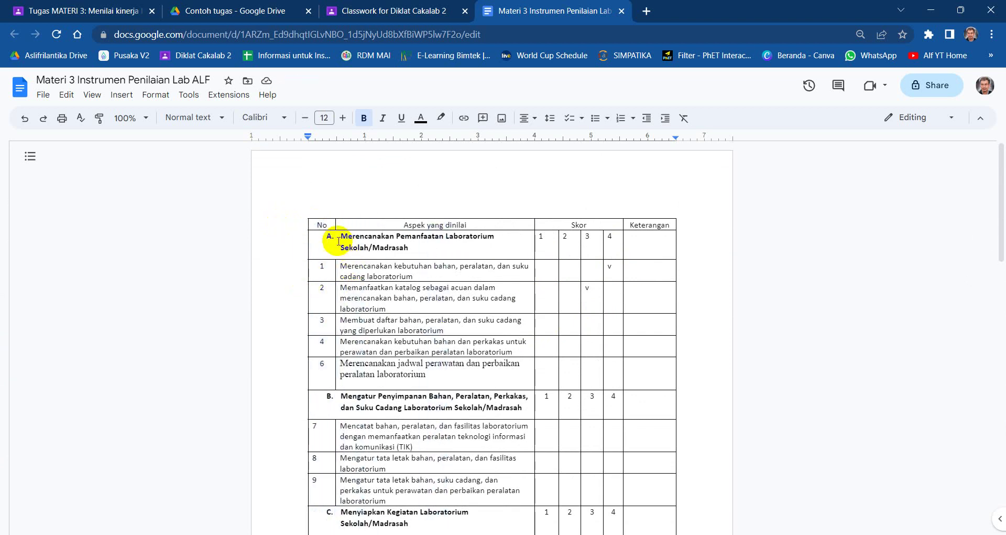
left_click(348, 226)
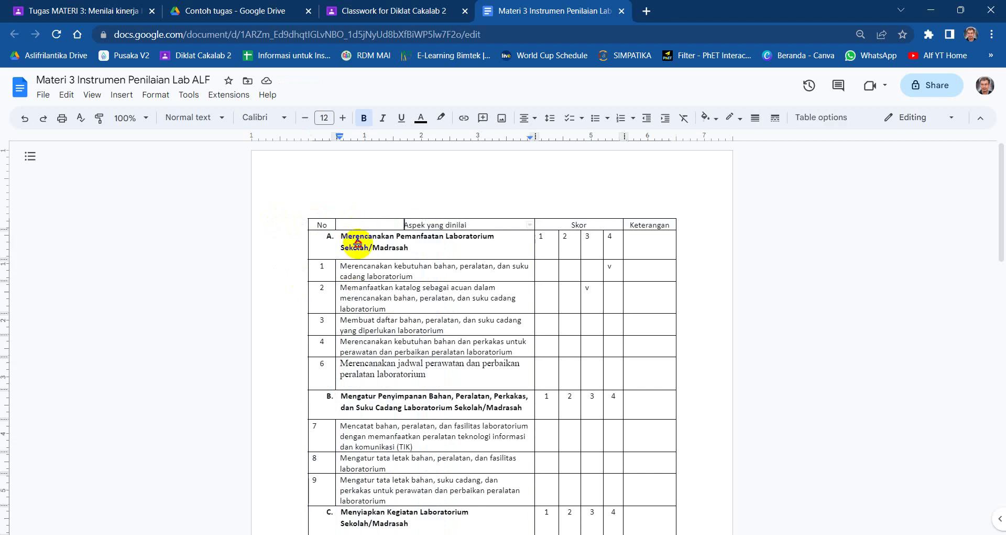
mouse_move(358, 243)
left_mouse_down()
mouse_move(360, 288)
mouse_move(604, 517)
left_mouse_up()
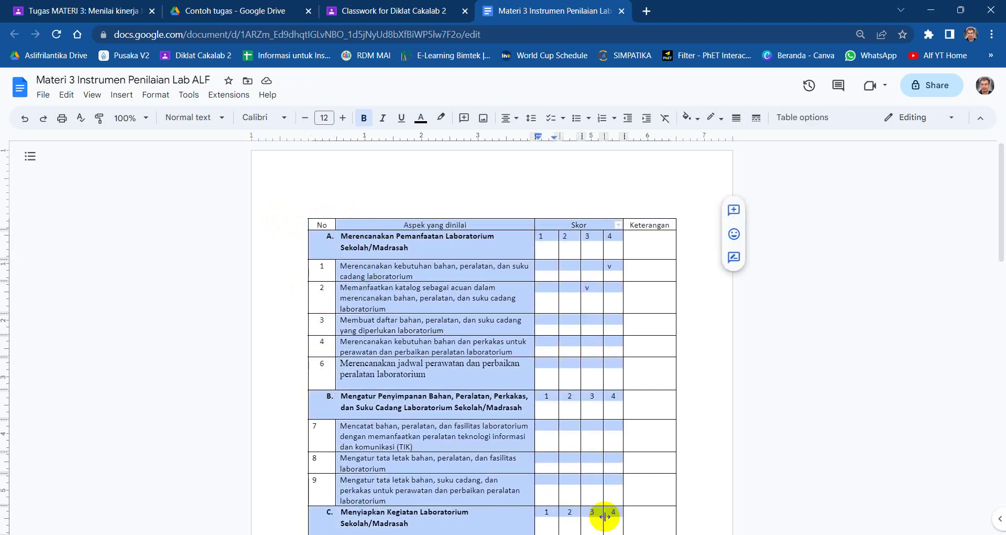
scroll(677, 494, "down", 4)
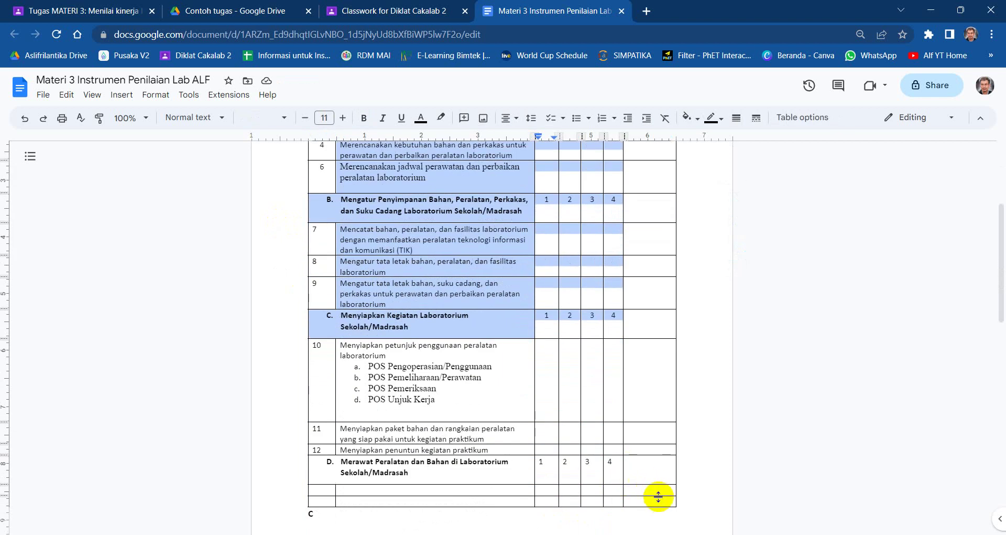
left_click_drag(660, 494, 635, 482)
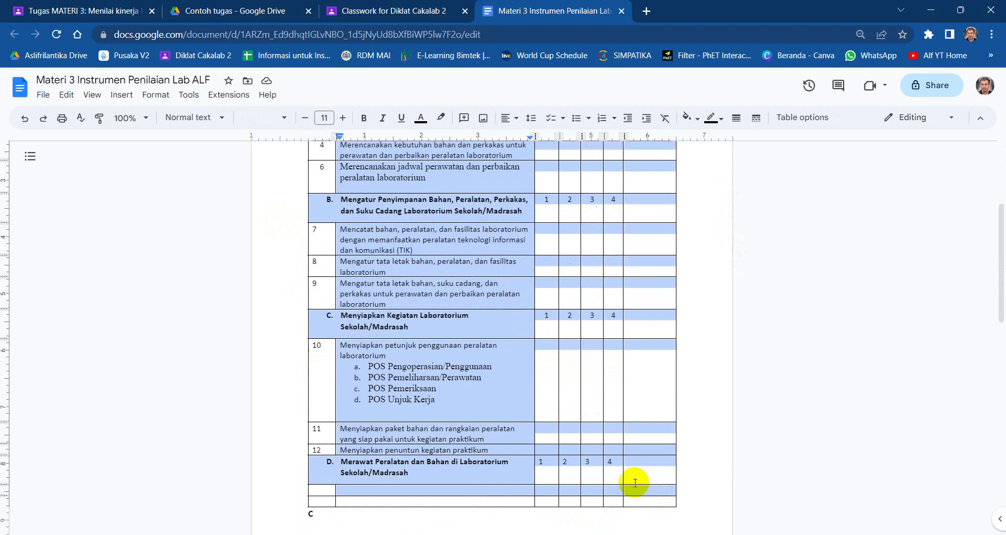
scroll(512, 454, "down", 10)
scroll(512, 455, "up", 2)
left_click(415, 329)
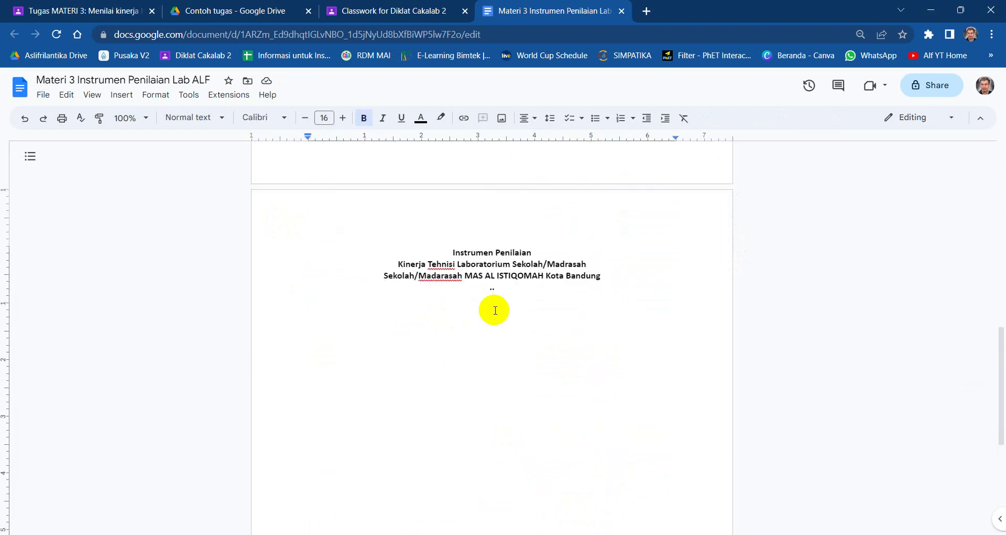
key("ctrl+v")
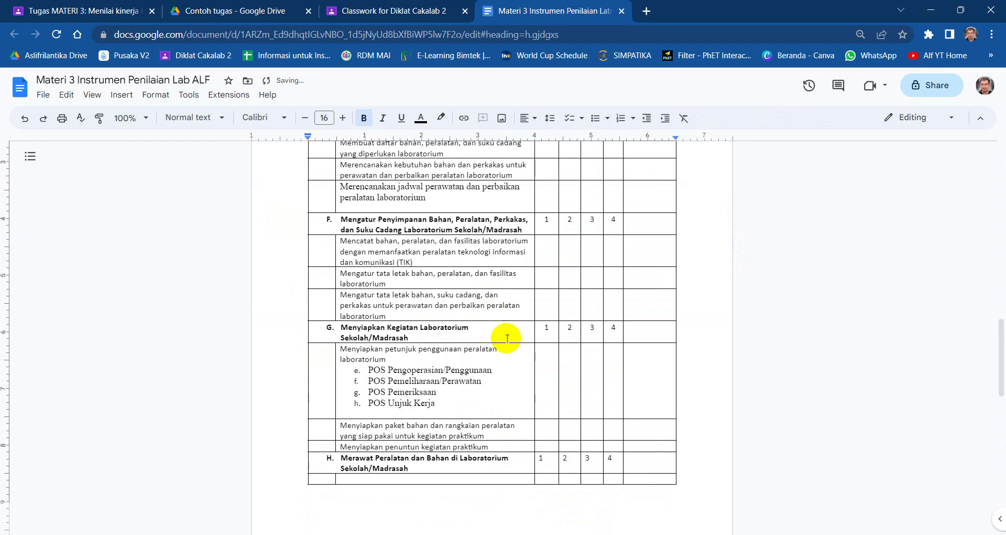
Examine the pasted table below the title, including its section lettering and the list options for it
scroll(506, 335, "up", 5)
scroll(467, 374, "down", 2)
left_click(373, 287)
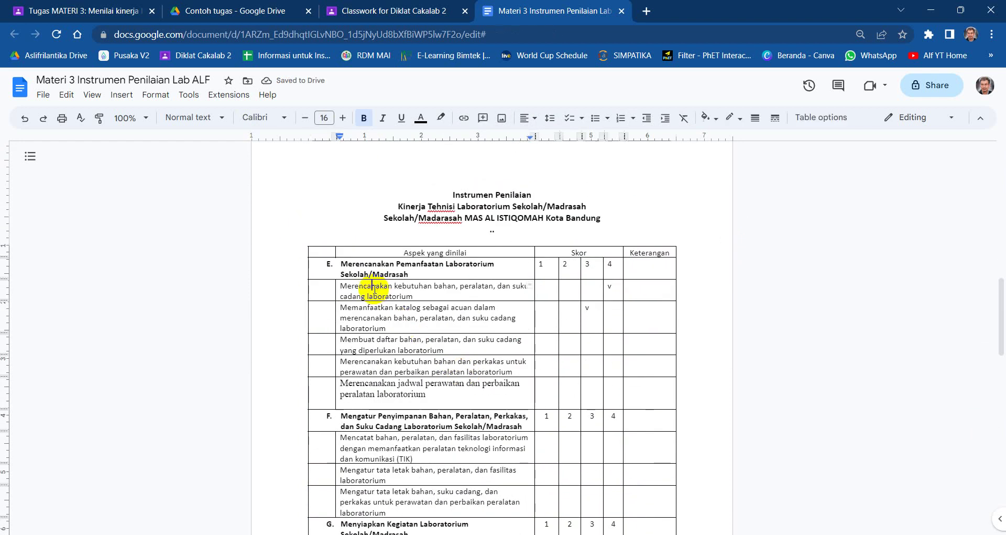
left_click(329, 265)
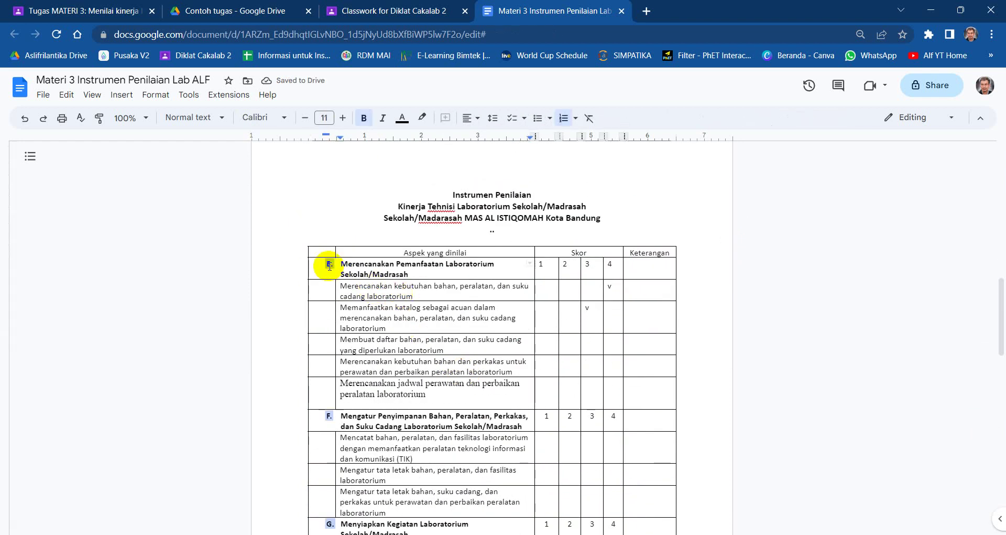
right_click(329, 265)
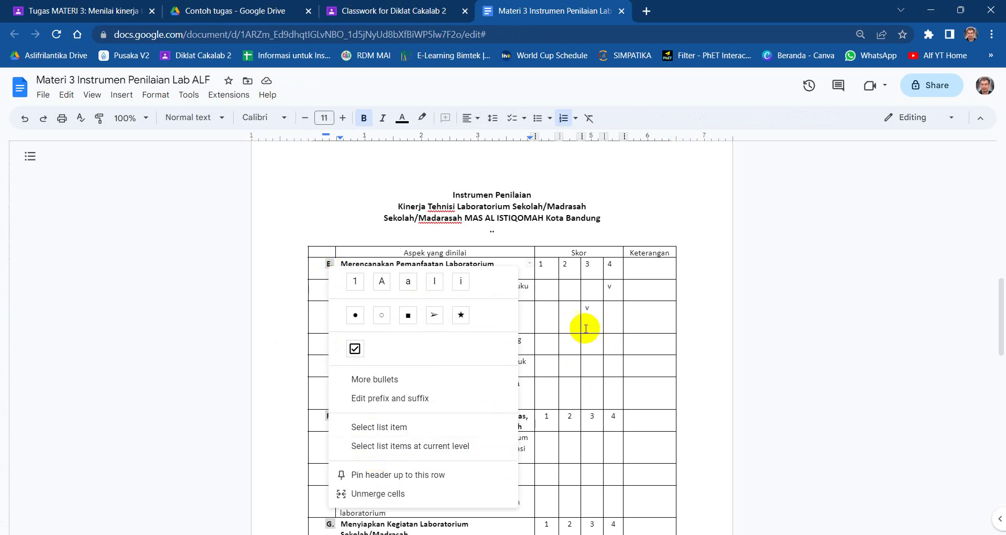
left_click(591, 361)
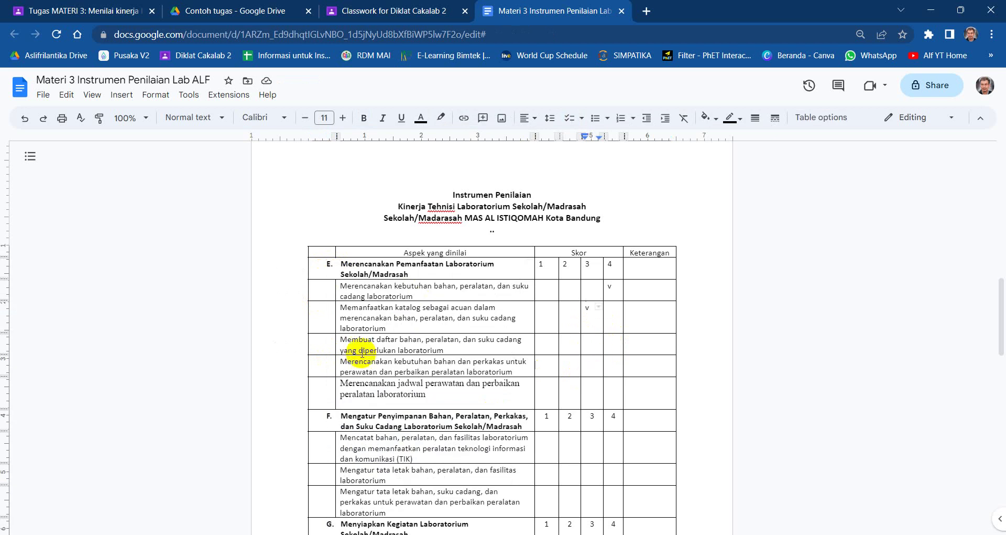
left_click(406, 341)
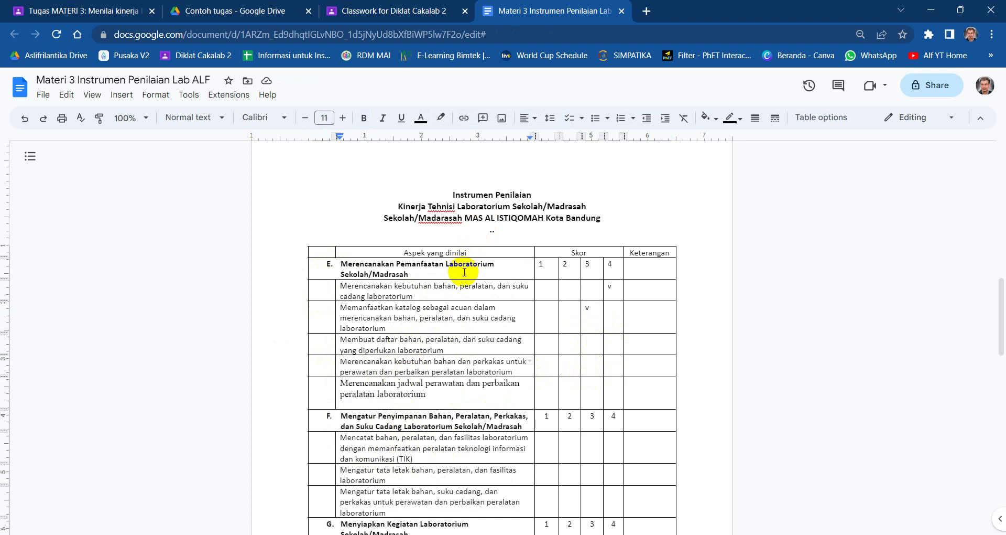
scroll(456, 388, "down", 4)
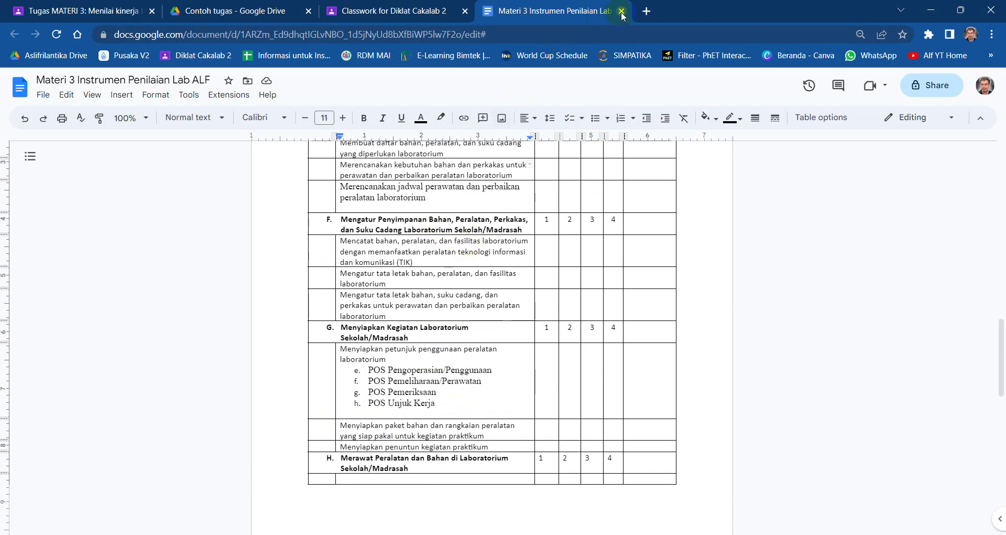
scroll(489, 322, "up", 4)
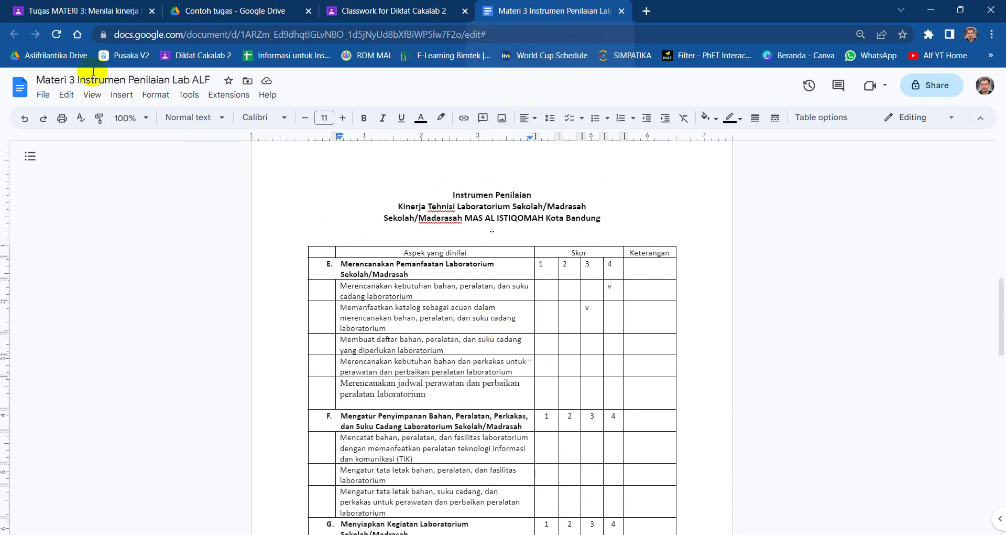
View the document's file options, close the document, and show the Shared with me files in Google Drive
left_click(44, 97)
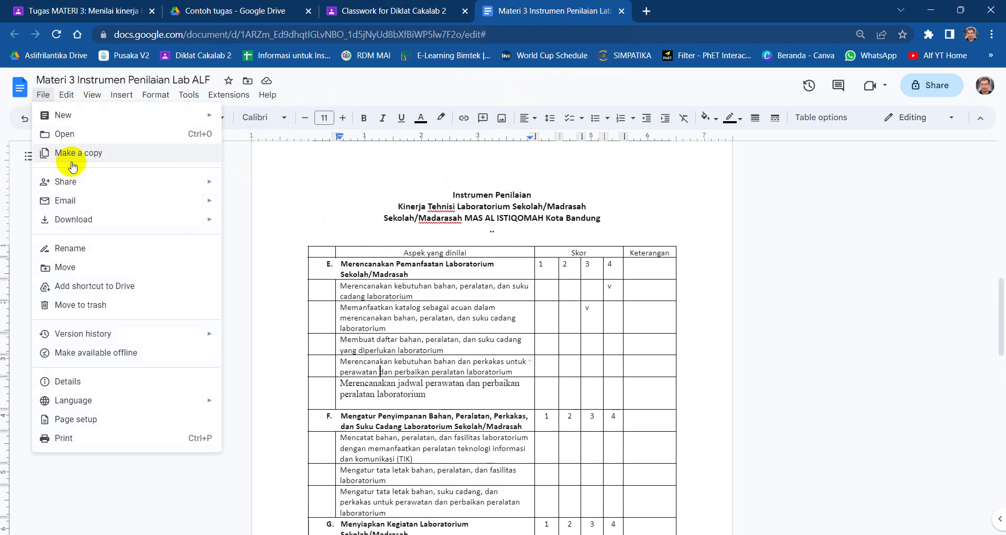
left_click(622, 12)
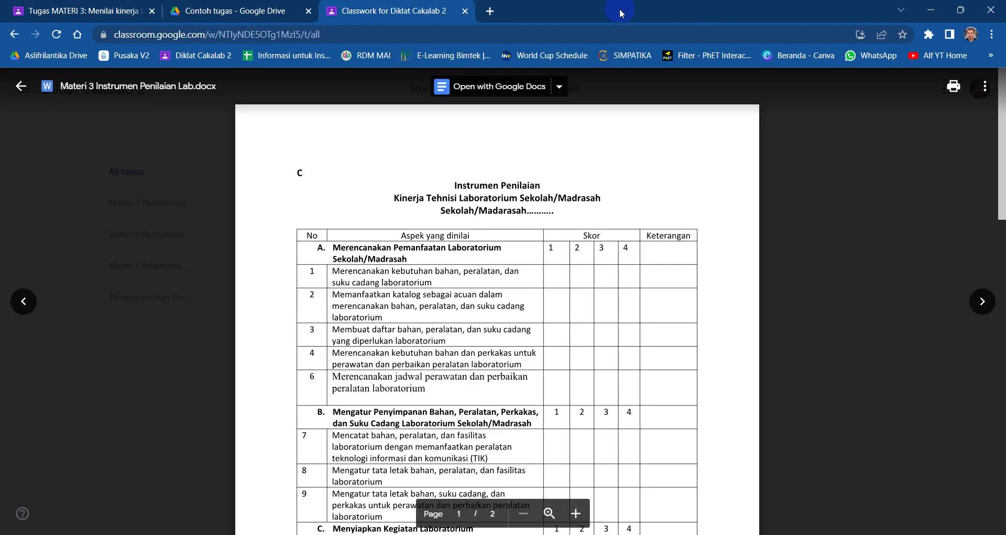
left_click(254, 16)
left_click(52, 174)
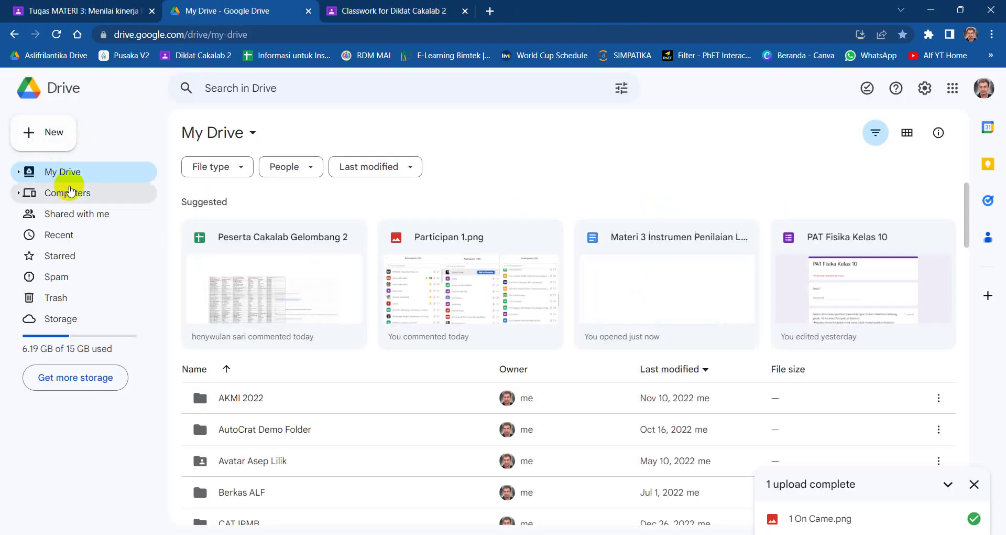
scroll(231, 245, "down", 1)
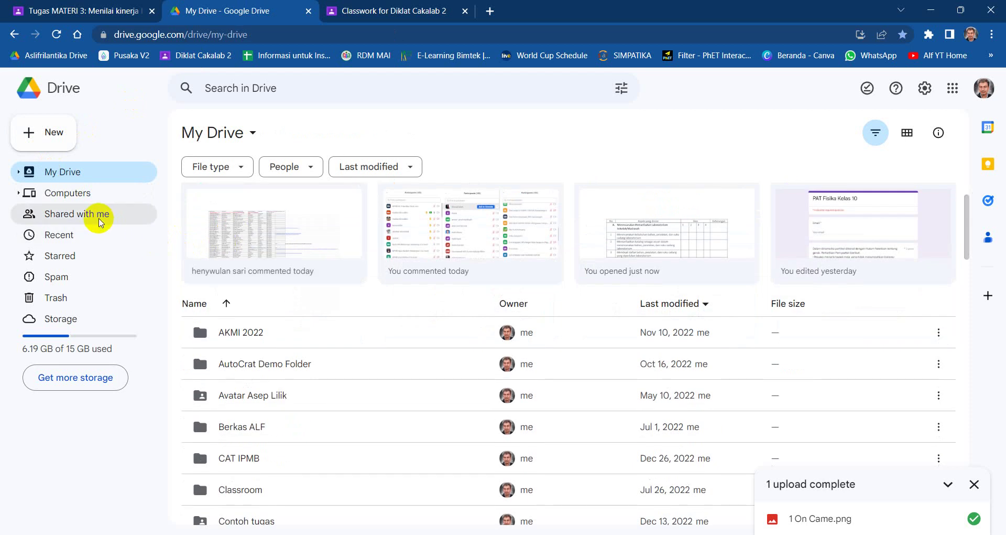
left_click(100, 215)
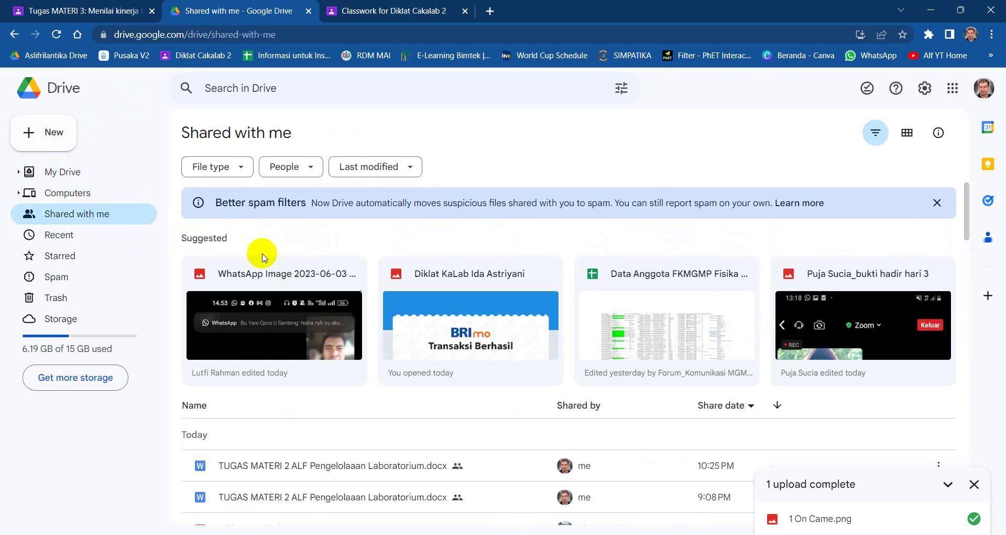
Make a copy of the TUGAS MATERI 2 ALF Pengelolaaan Laboratorium.docx file shared at 10:25 PM
scroll(287, 404, "down", 1)
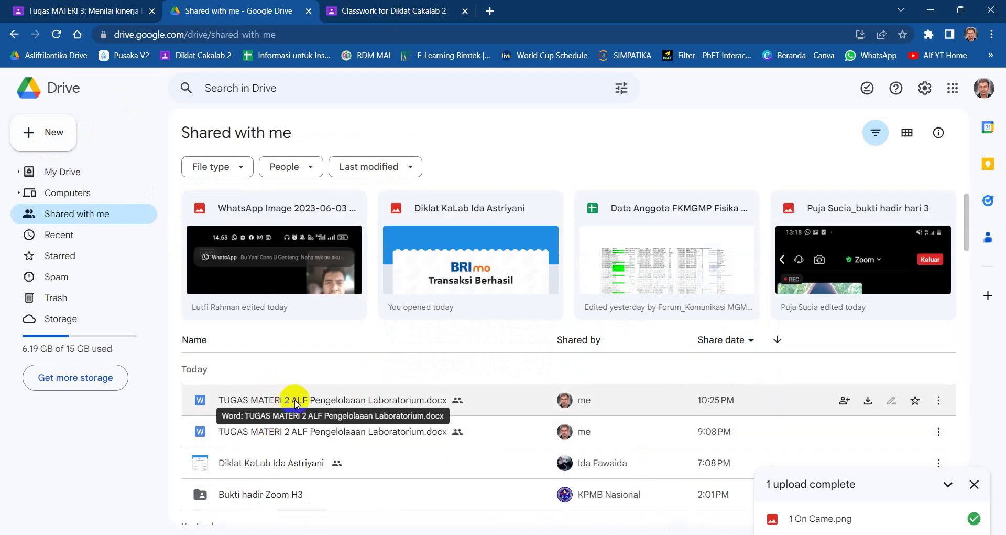
left_click(294, 402)
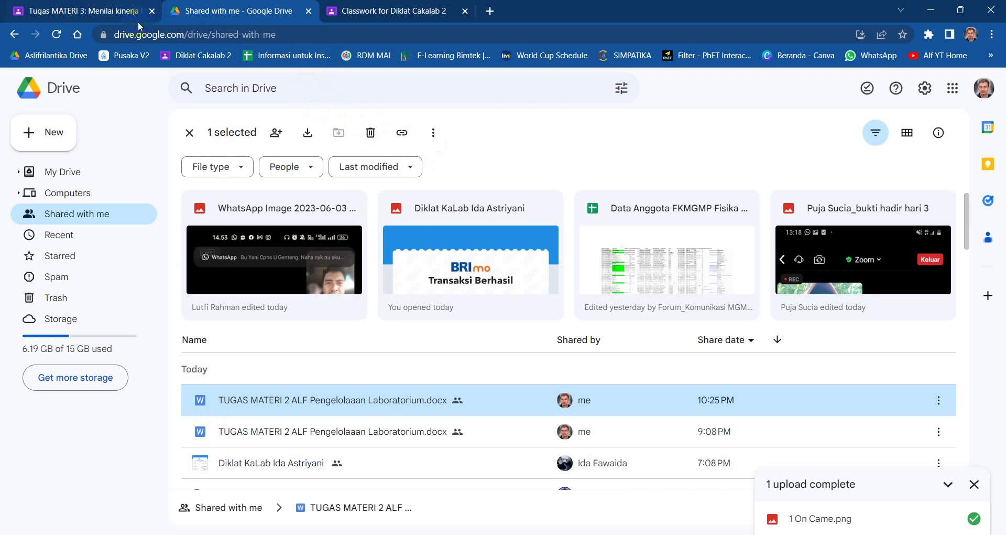
right_click(307, 405)
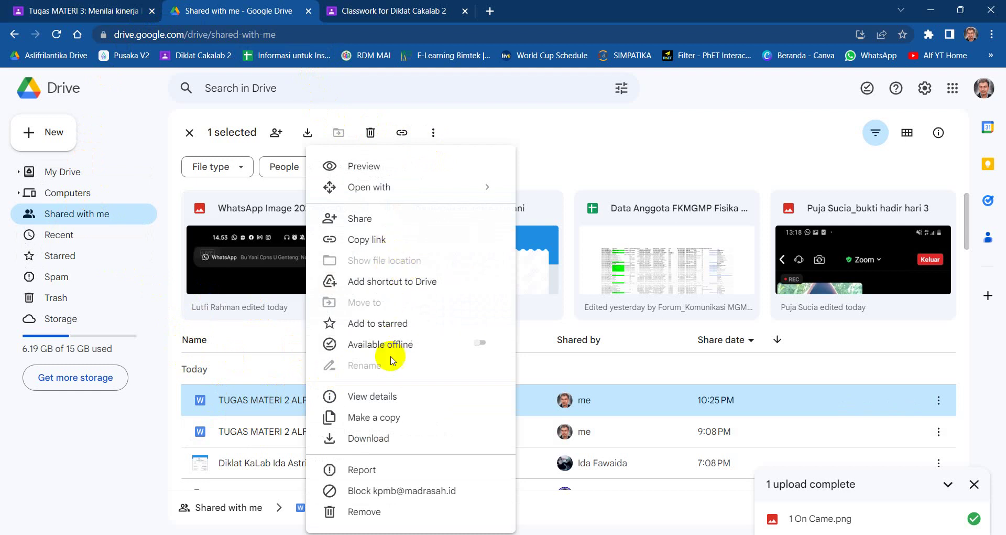
left_click(387, 422)
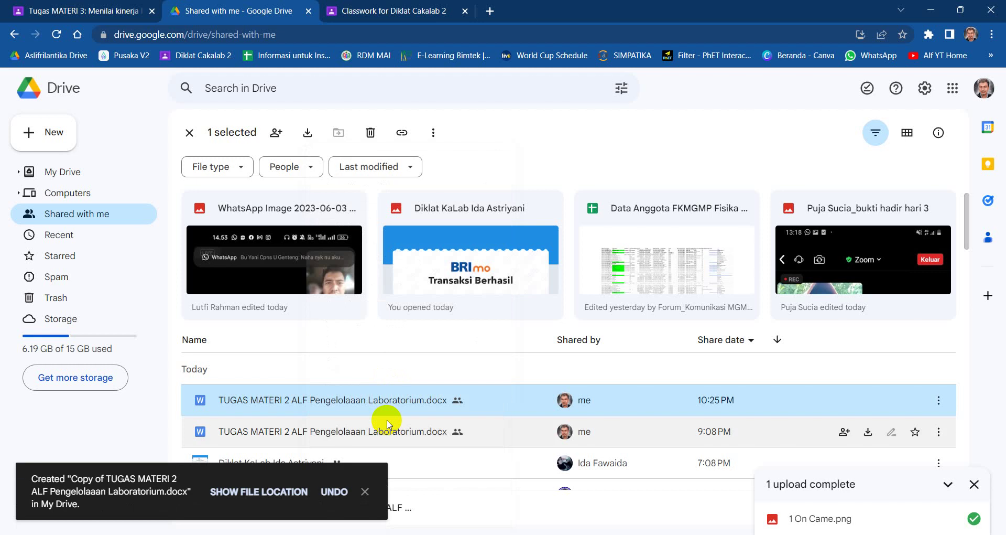
In My Drive, rename the copied Word file to TUGAS MATERI 2 ALF Pengelolaaan Laboratorium.docx by removing the "Copy of" prefix
left_click(363, 492)
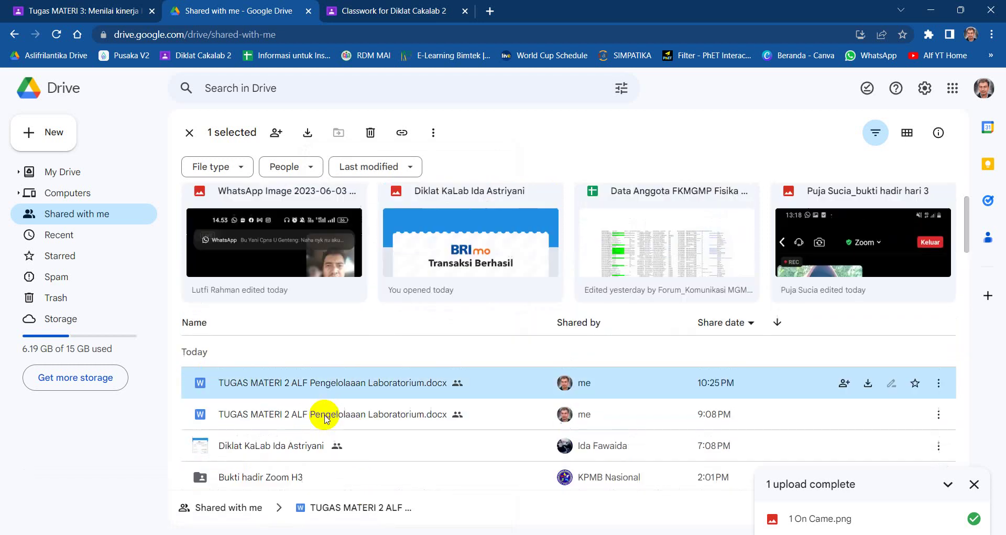
left_click(61, 171)
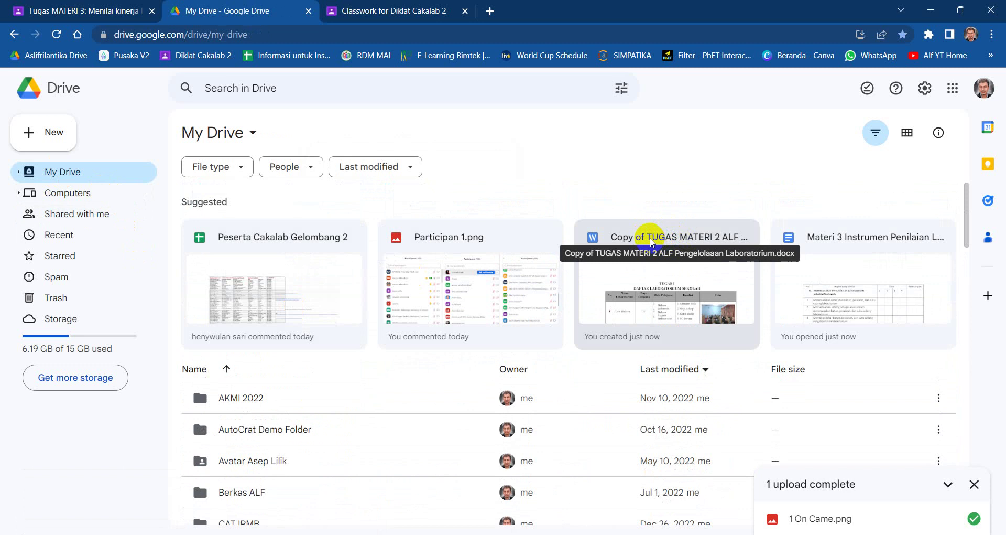
left_click(652, 241)
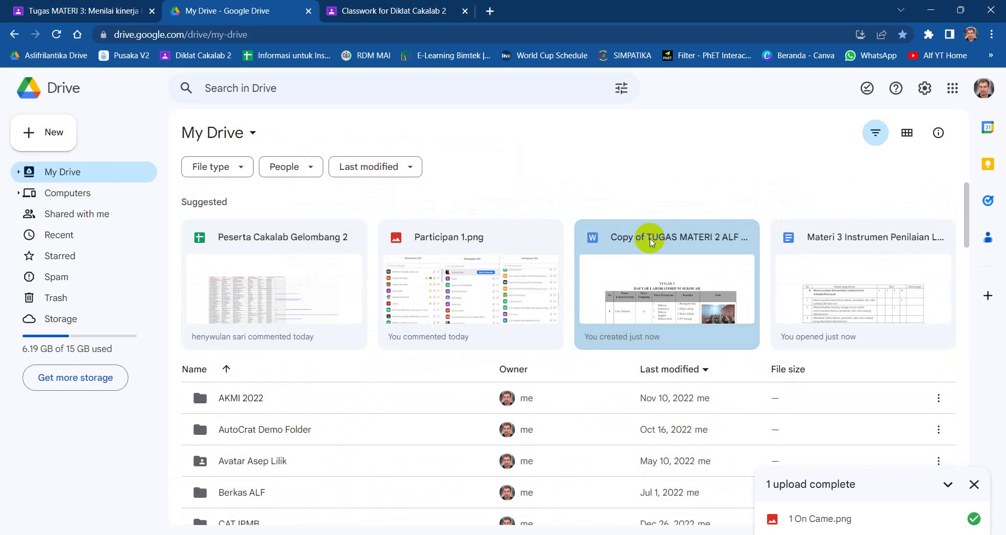
right_click(652, 241)
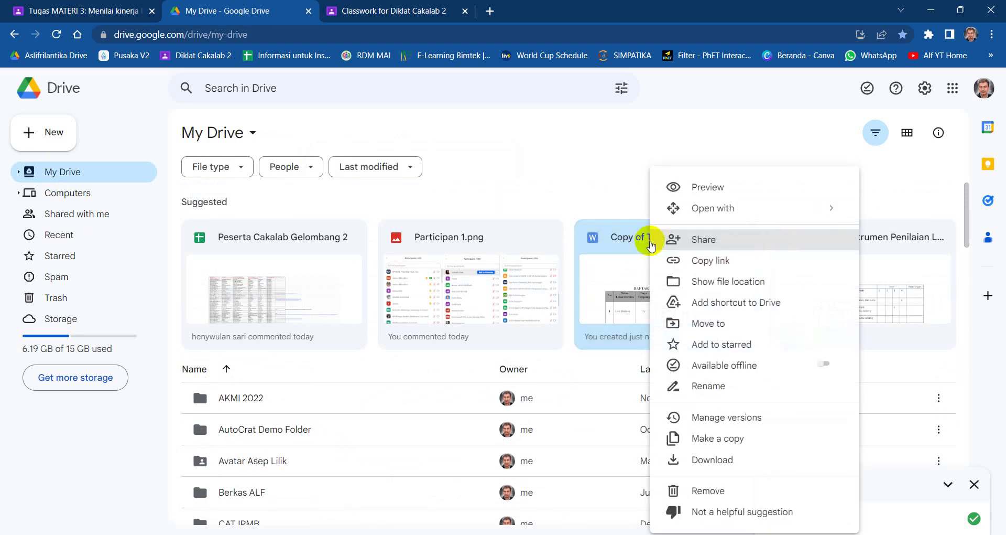
left_click(709, 387)
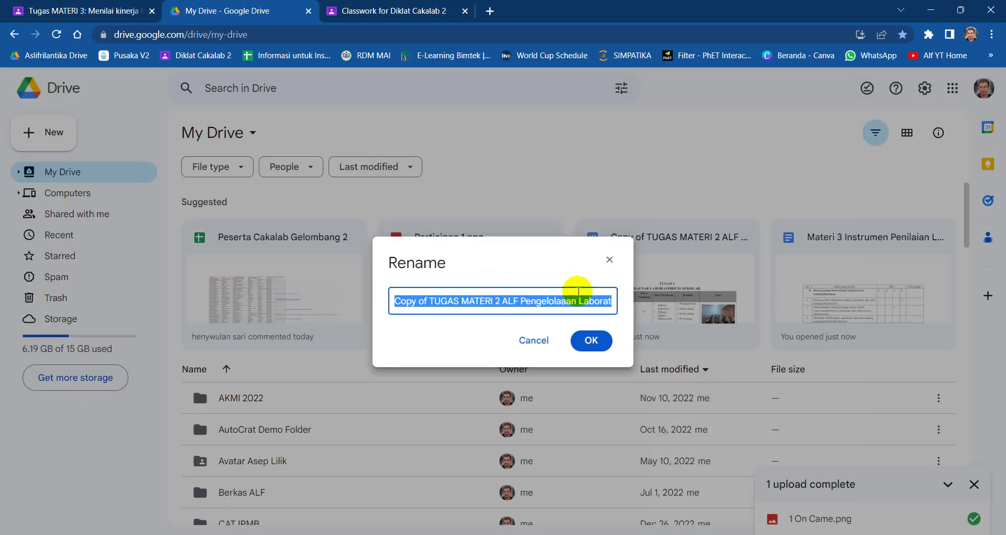
left_click(431, 301)
left_click(392, 301)
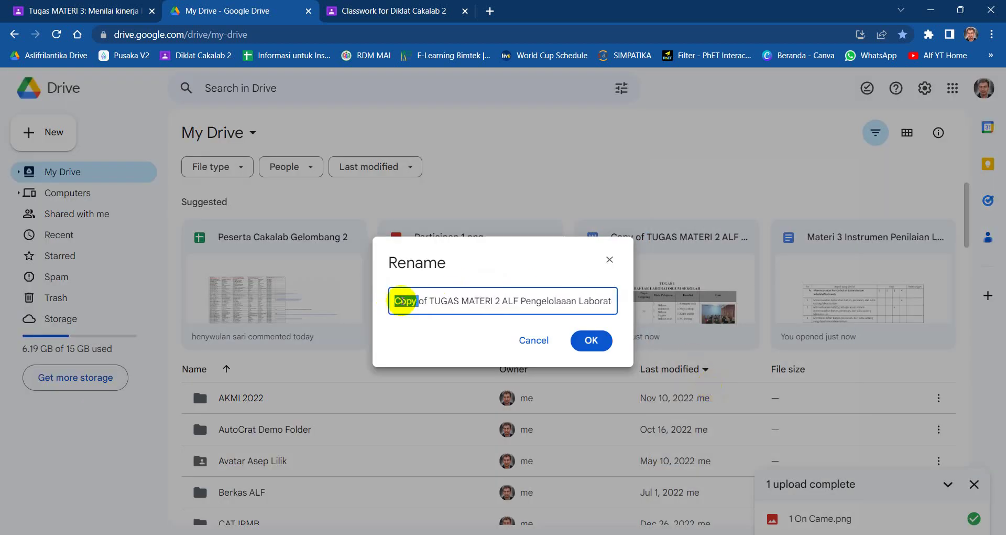
key("Delete")
key("Delete")
key("Delete")
key("Delete")
key("Delete")
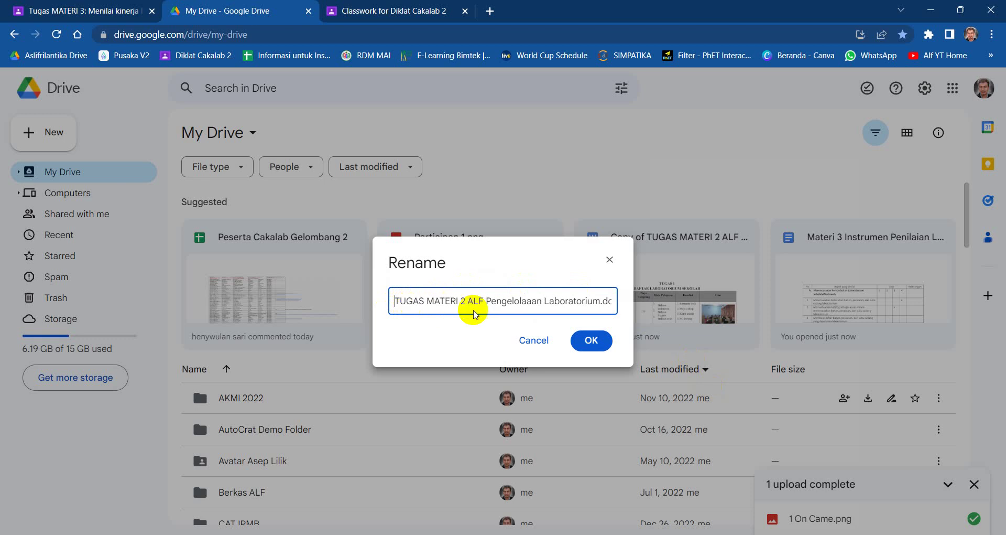
left_click(590, 342)
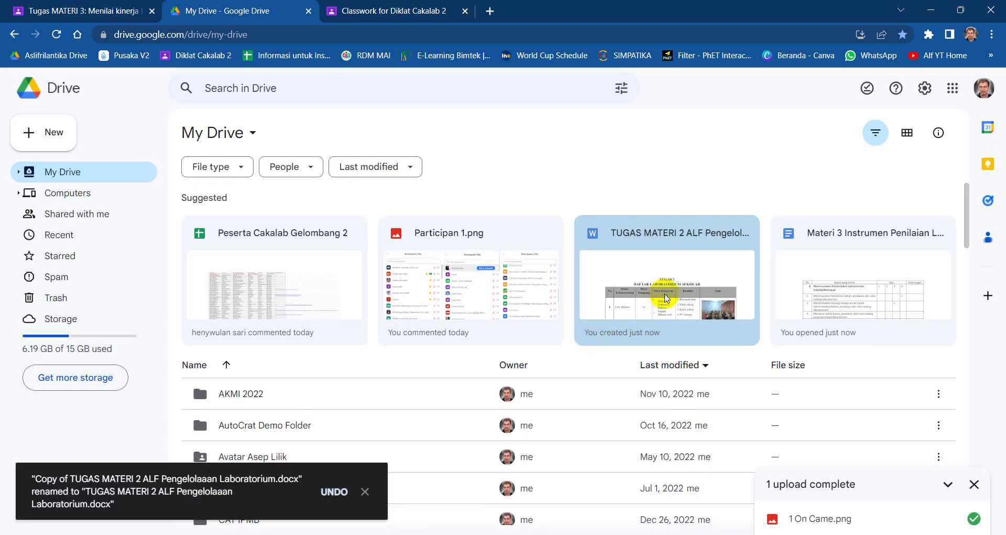
scroll(676, 300, "down", 1)
scroll(684, 301, "up", 1)
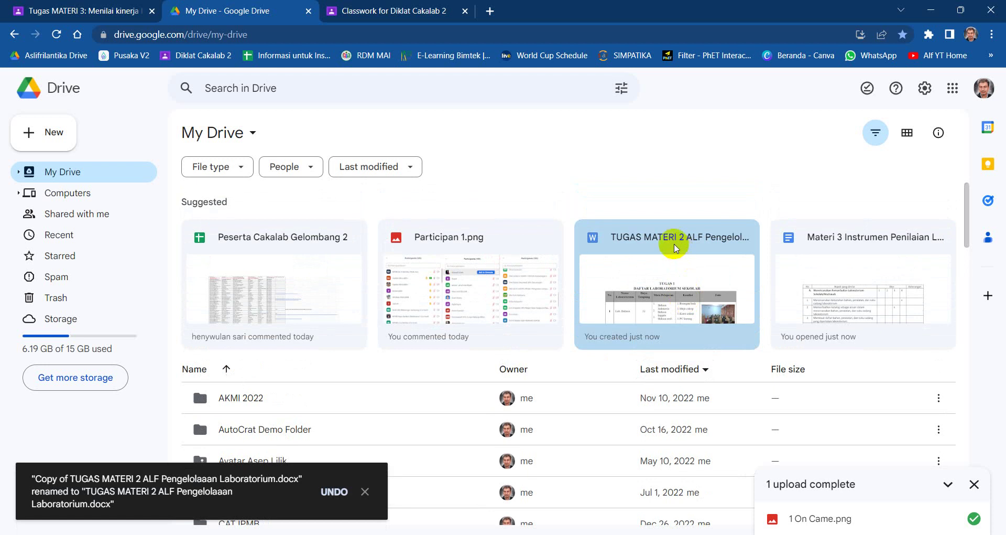
Return to the Classroom classwork, leave the document preview, and open the full instructions of Tugas MATERI 3: Menilai kinerja laboran dan teknisi
left_click(374, 15)
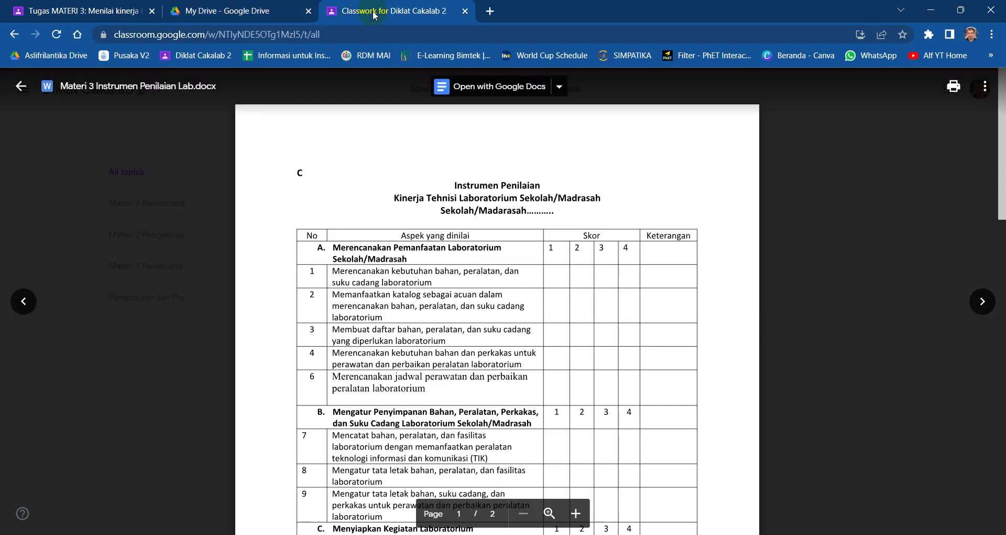
left_click(16, 85)
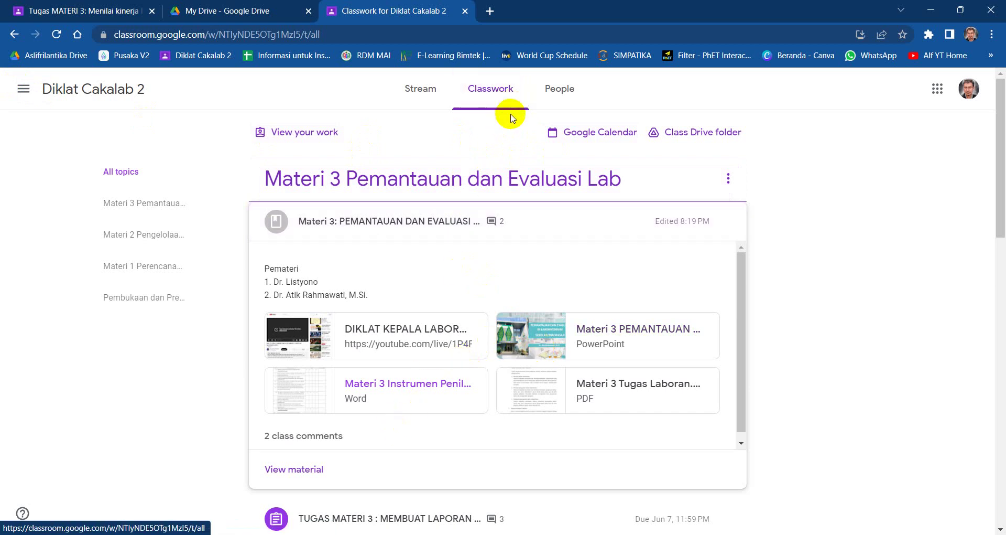
scroll(440, 336, "down", 5)
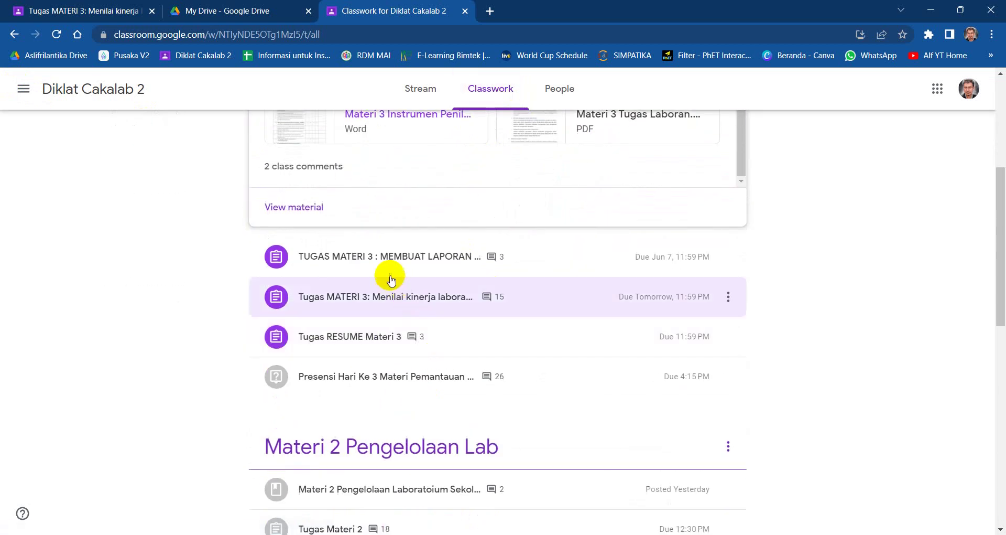
left_click(432, 300)
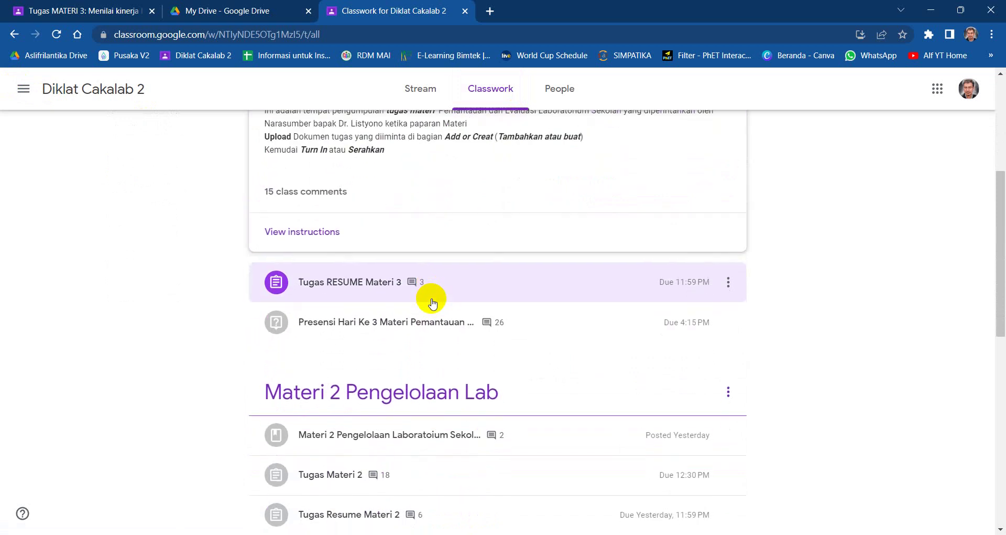
left_click(267, 297)
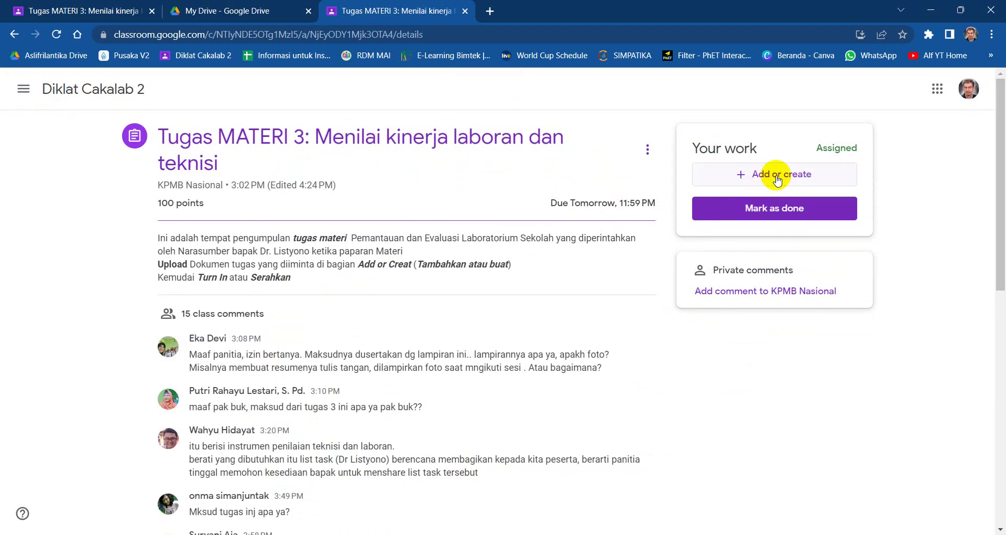
Attach the Materi 3 Instrumen Penilaian Lab ALF document from Google Drive to the assignment and turn it in
left_click(777, 178)
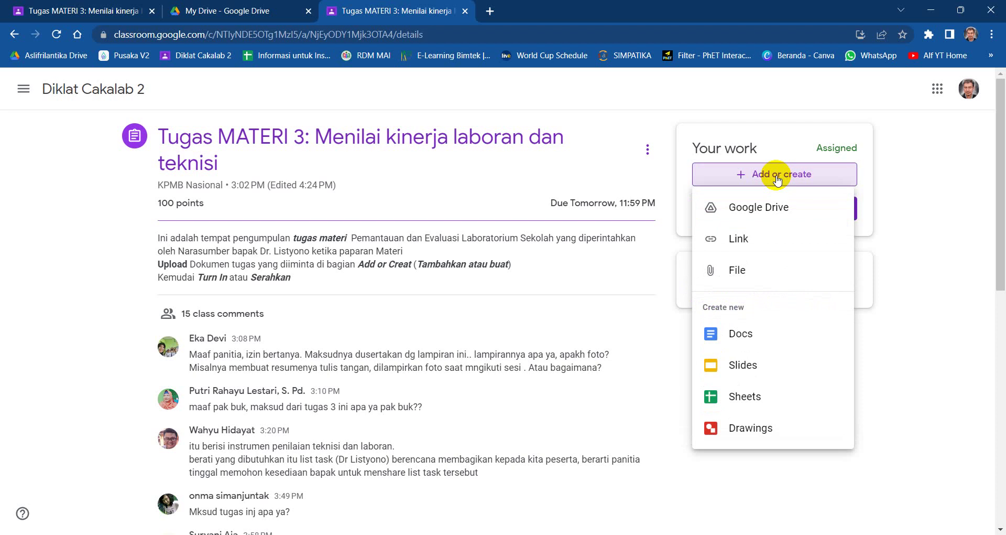
left_click(766, 211)
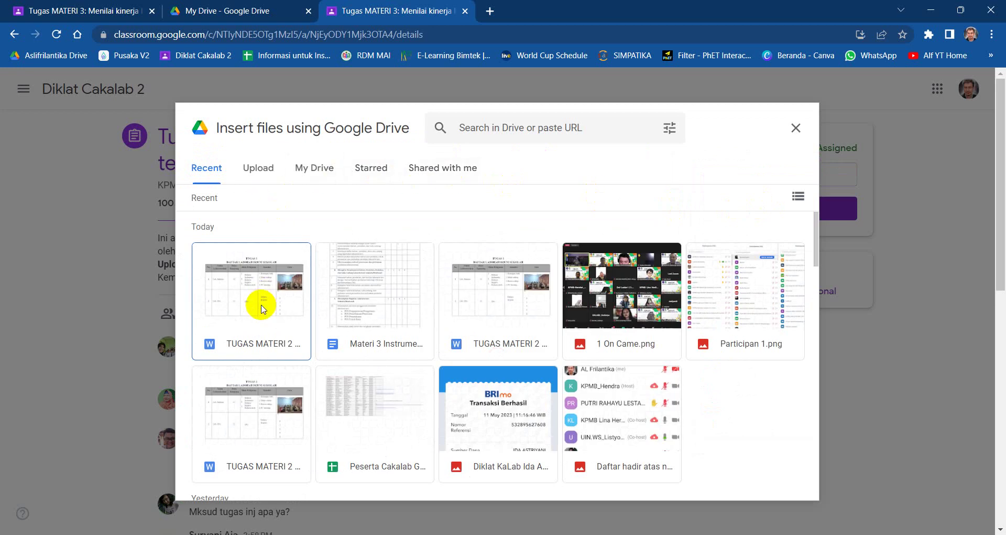
left_click(371, 294)
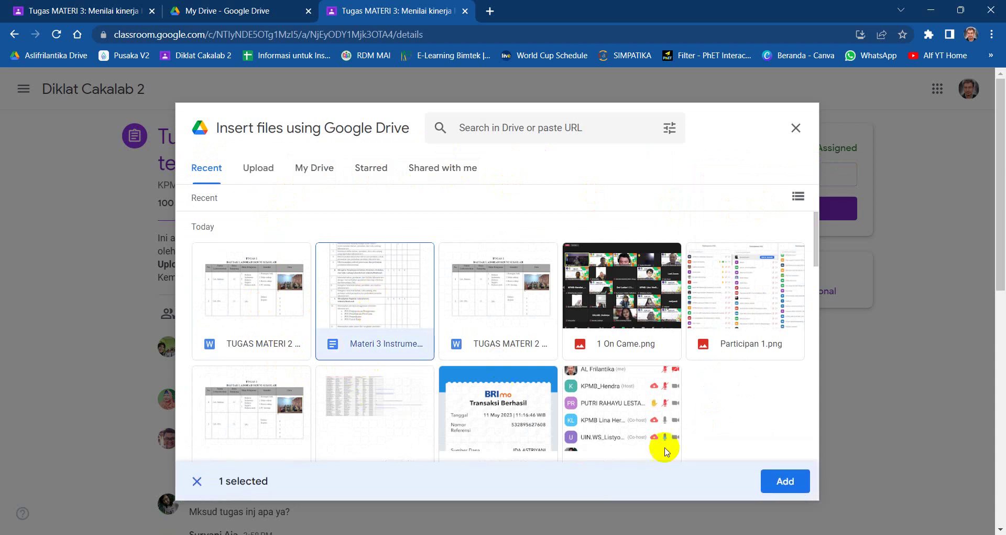
left_click(773, 485)
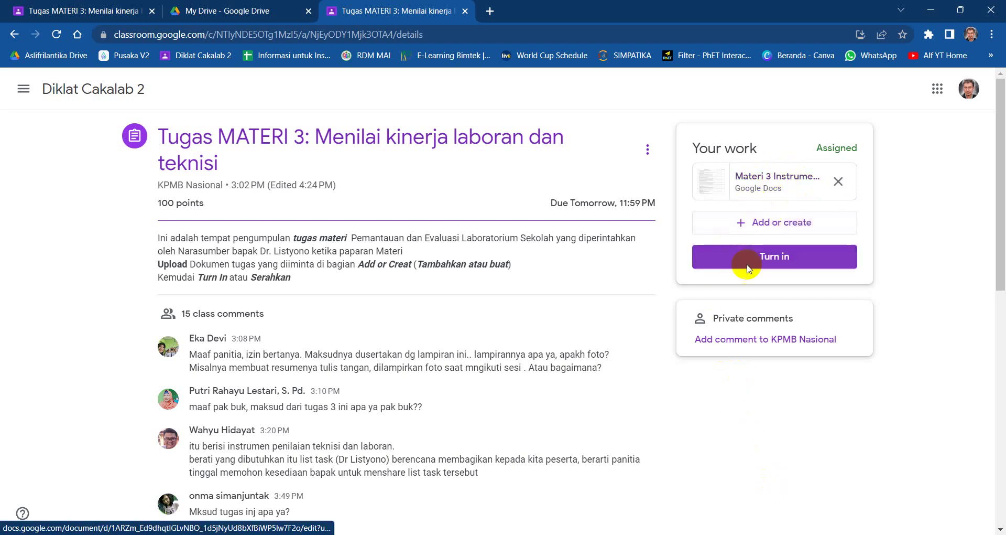
left_click(771, 260)
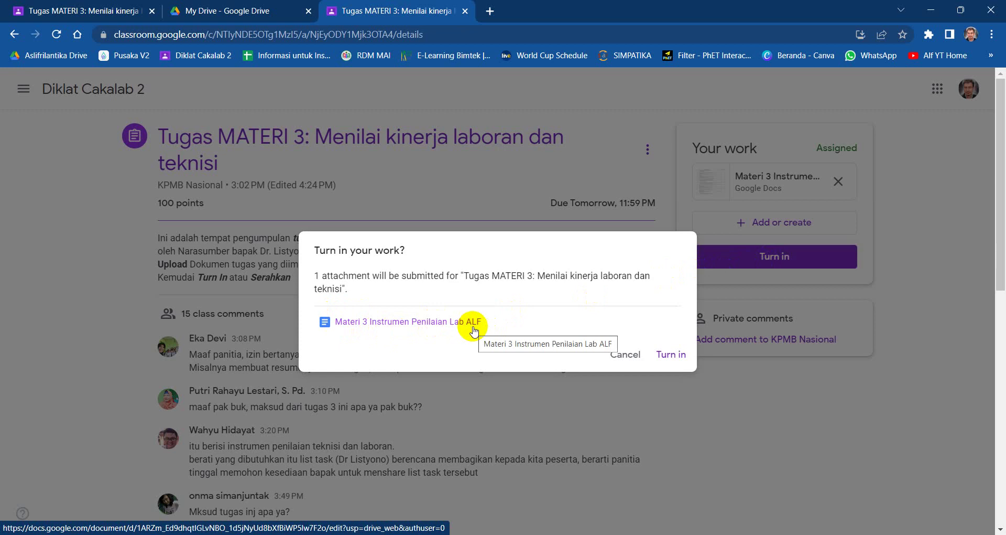
left_click(675, 355)
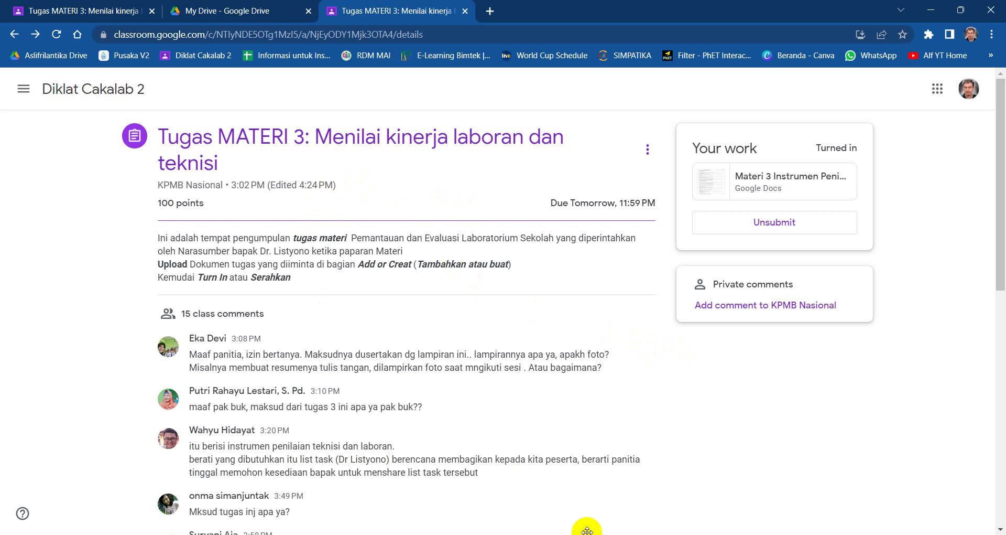
Switch to the teacher account's Classroom window and open the submitted answers for Presensi Hari Ke 3 in Diklat Cakalab 2
left_click(649, 506)
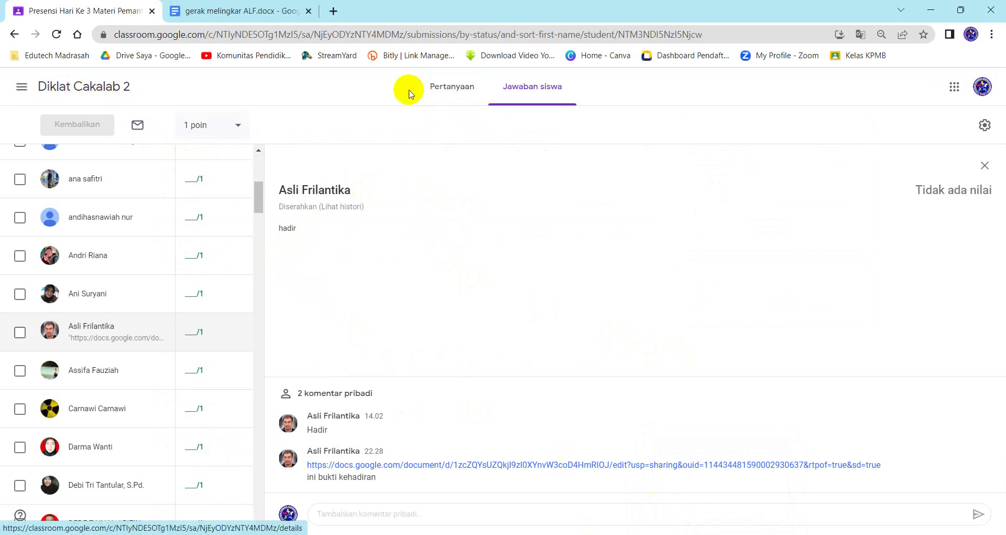
left_click(112, 90)
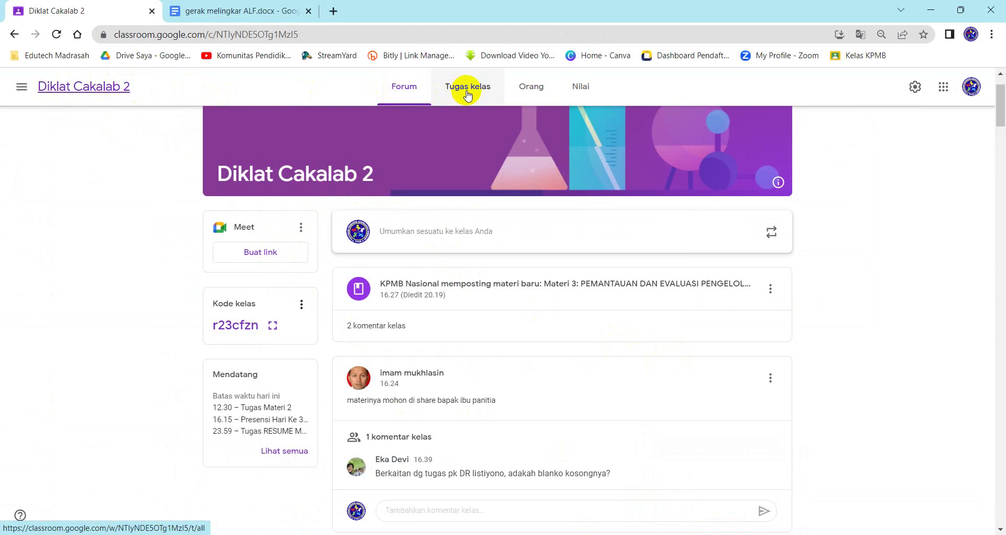
left_click(468, 95)
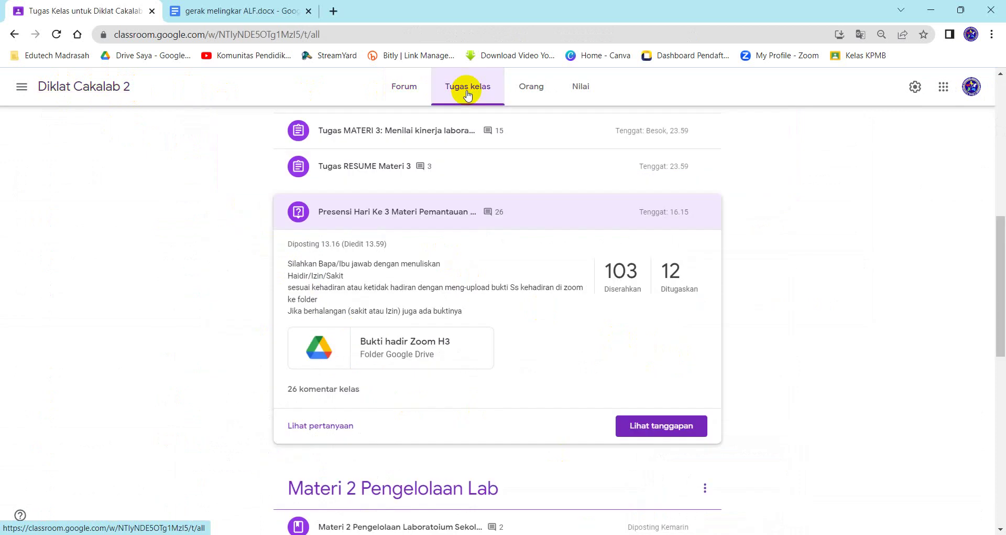
left_click(633, 281)
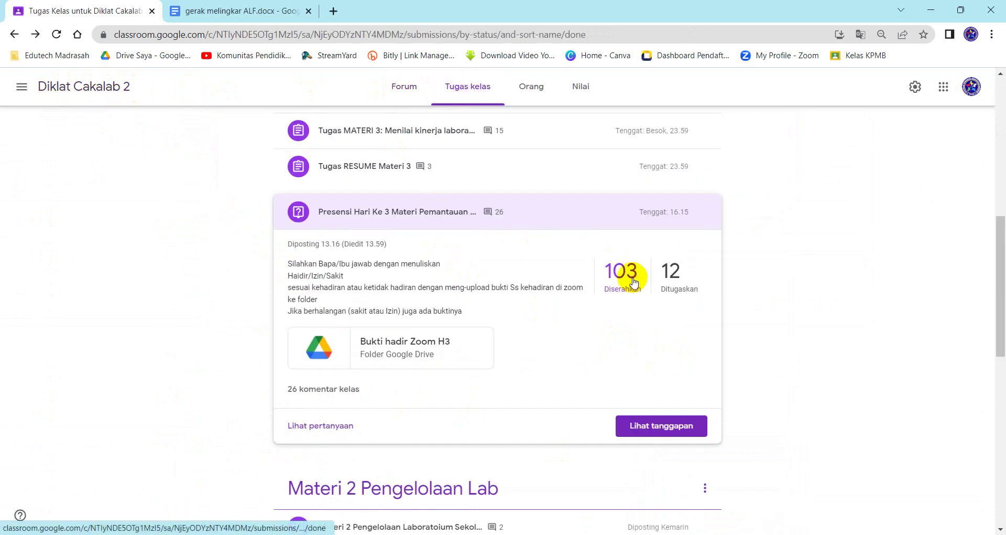
Look through the student list for the attendance question and open the answer of the participant who commented with a document link
scroll(118, 356, "down", 1)
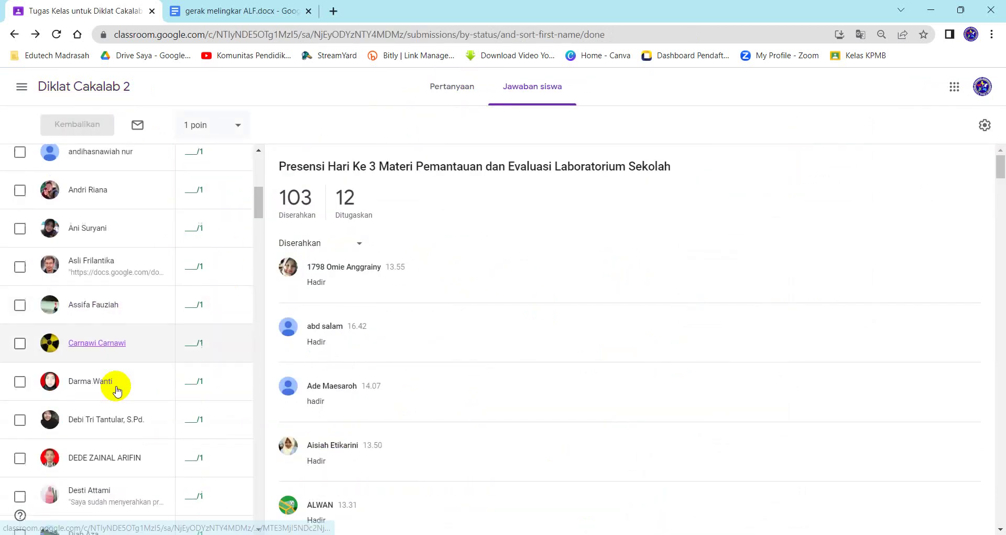
scroll(117, 391, "down", 2)
scroll(116, 388, "up", 5)
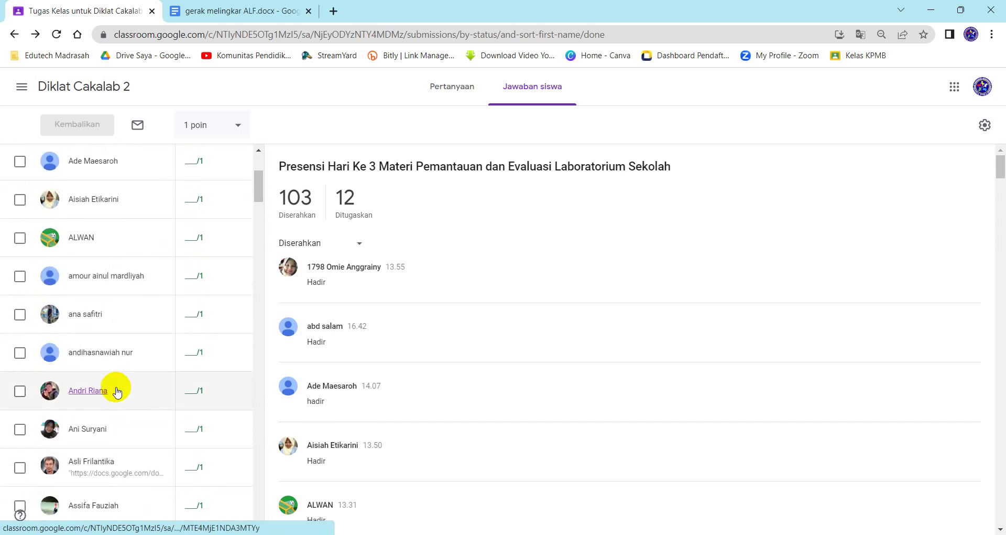
scroll(117, 389, "up", 4)
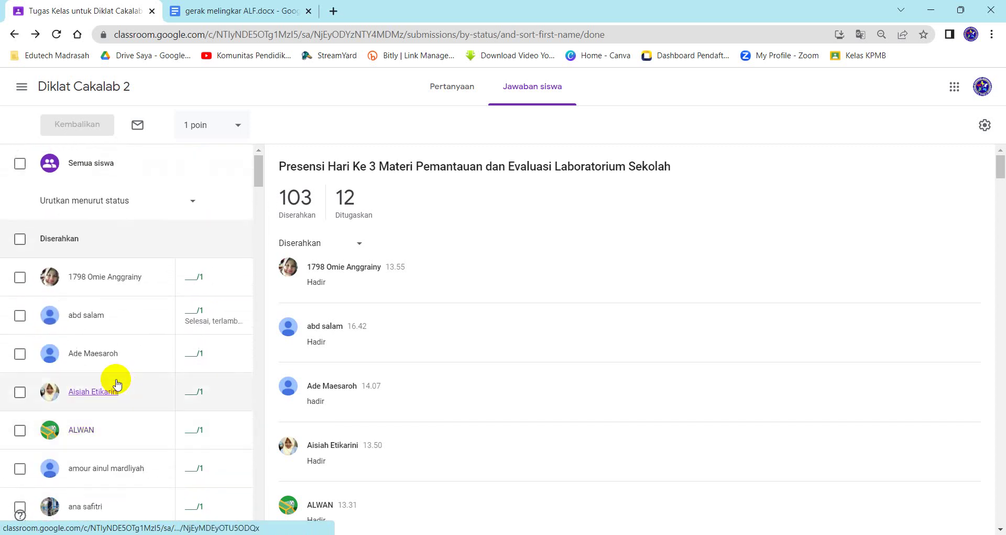
scroll(116, 384, "down", 2)
scroll(116, 383, "up", 2)
scroll(116, 383, "down", 4)
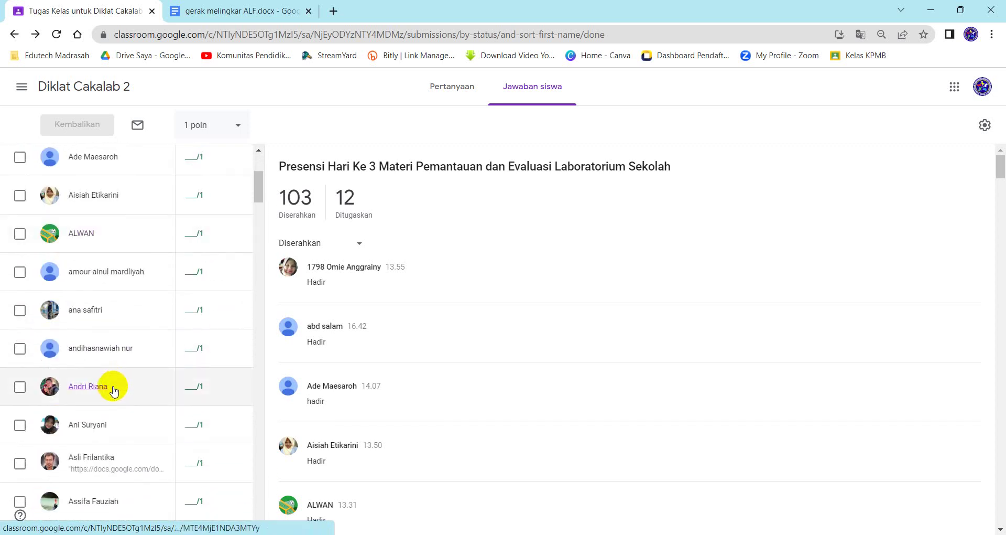
left_click(94, 458)
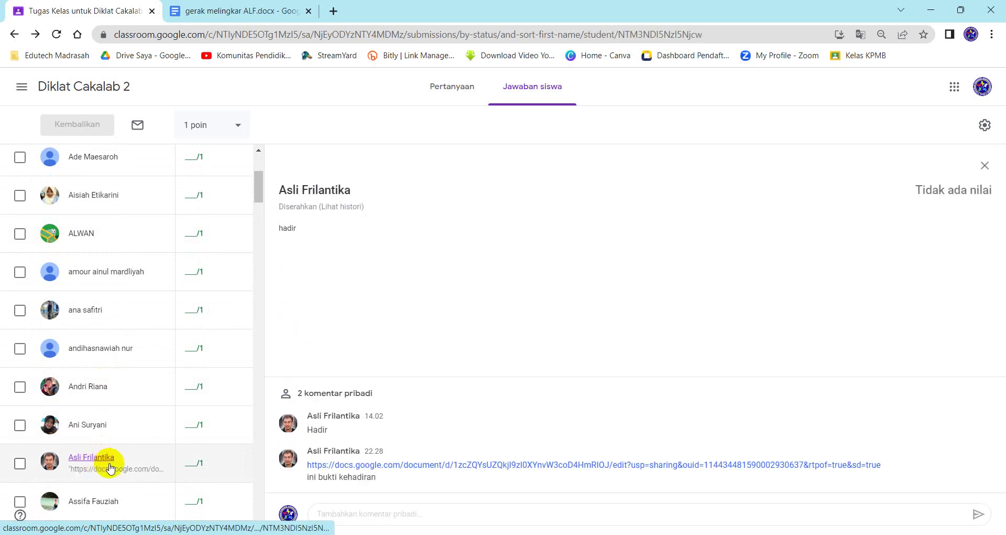
scroll(157, 420, "up", 3)
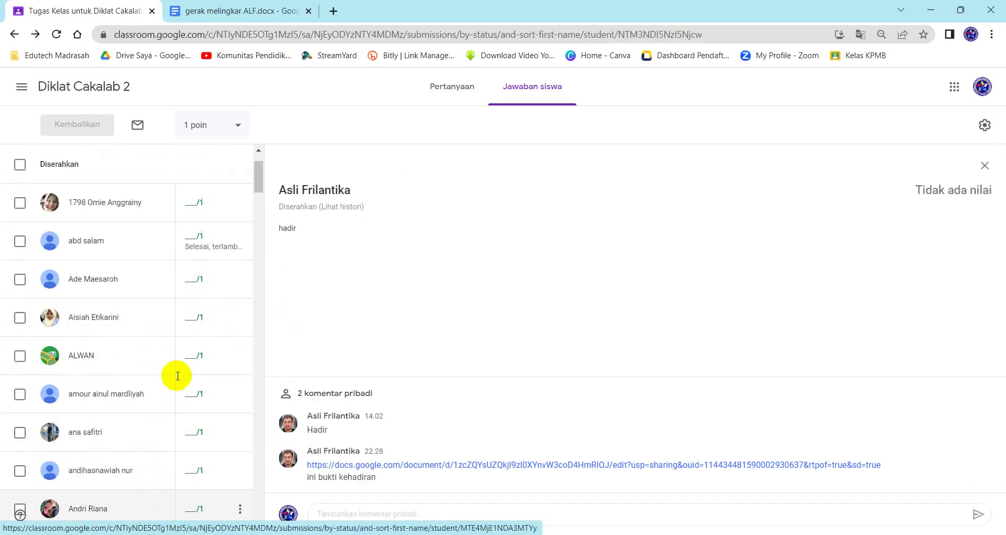
scroll(175, 376, "up", 2)
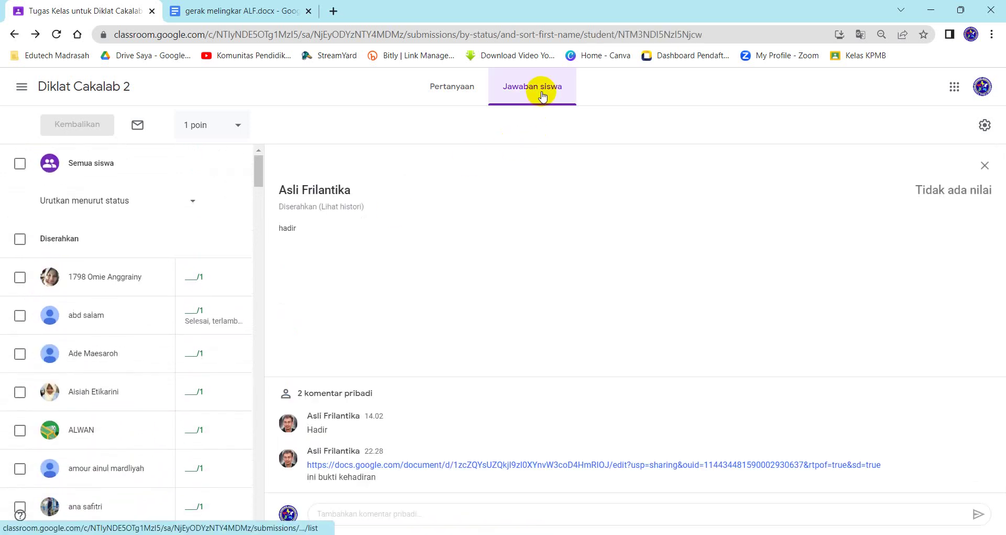
Return to the Diklat Cakalab 2 classwork and view the submissions for TUGAS MATERI 3: MEMBUAT LAPORAN BULANAN DAN TAHUNAN
left_click(81, 86)
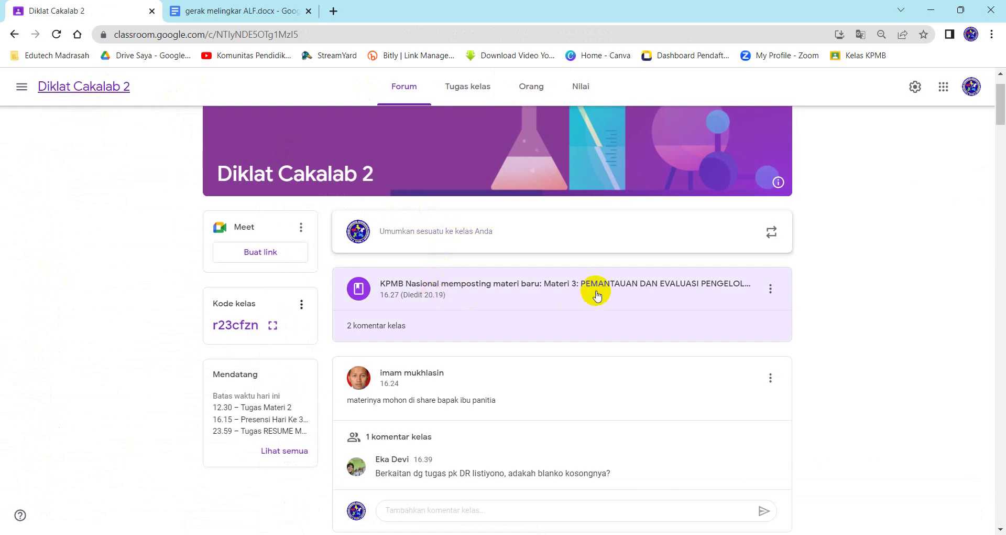
scroll(596, 295, "down", 4)
scroll(596, 292, "up", 5)
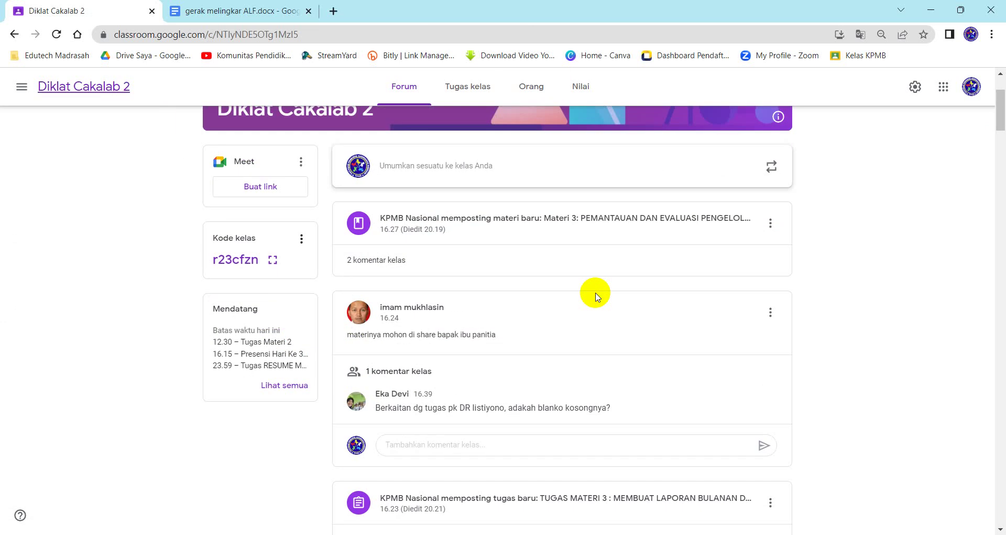
left_click(470, 88)
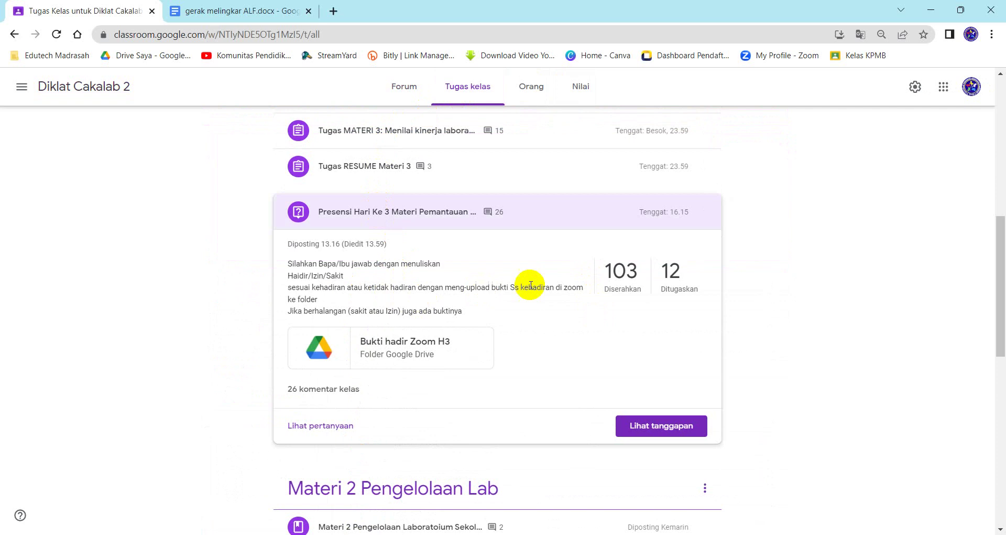
scroll(394, 246, "up", 2)
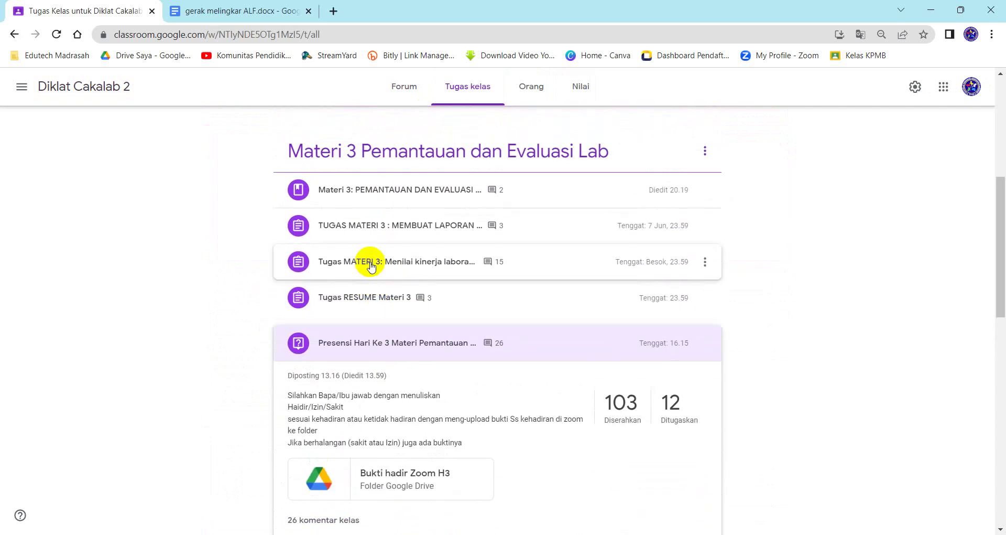
left_click(375, 233)
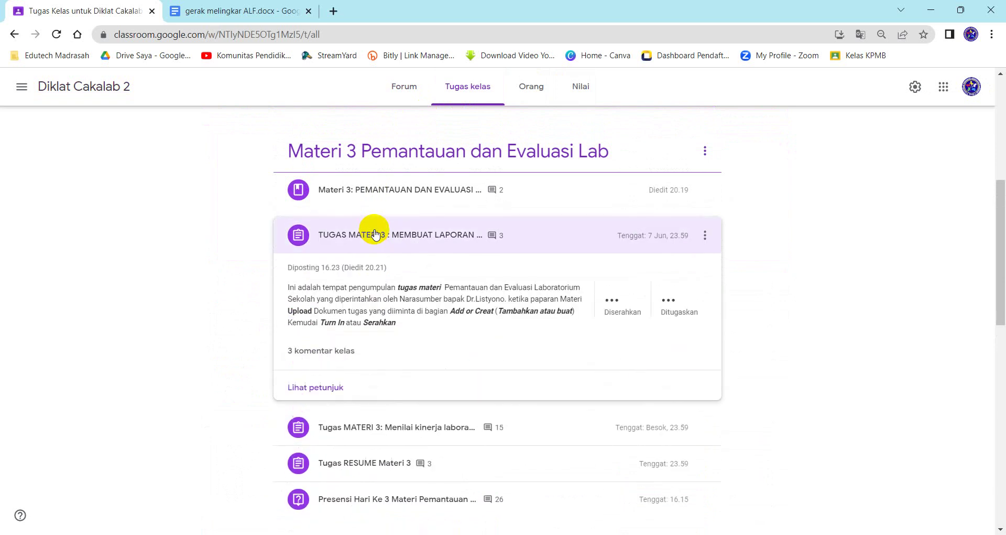
left_click(610, 294)
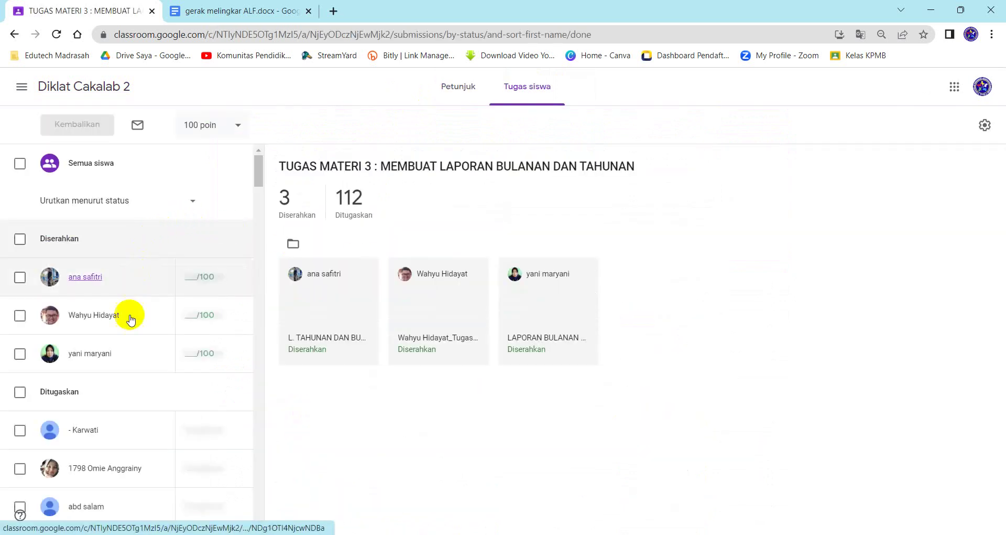
scroll(99, 396, "down", 3)
scroll(86, 420, "up", 3)
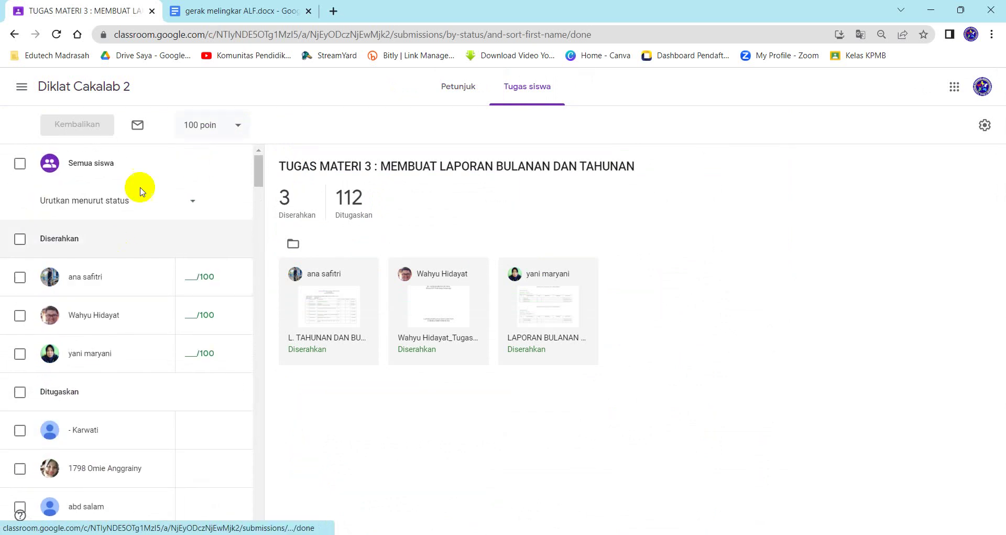
Go back to the classwork and open the turned-in submissions of Tugas MATERI 3: Menilai kinerja laboran dan teknisi
left_click(91, 86)
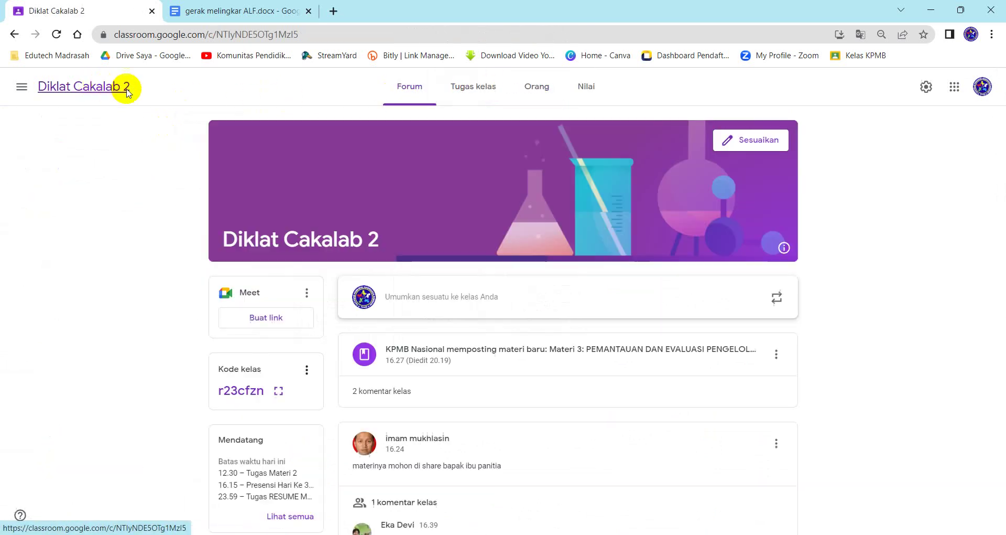
left_click(479, 97)
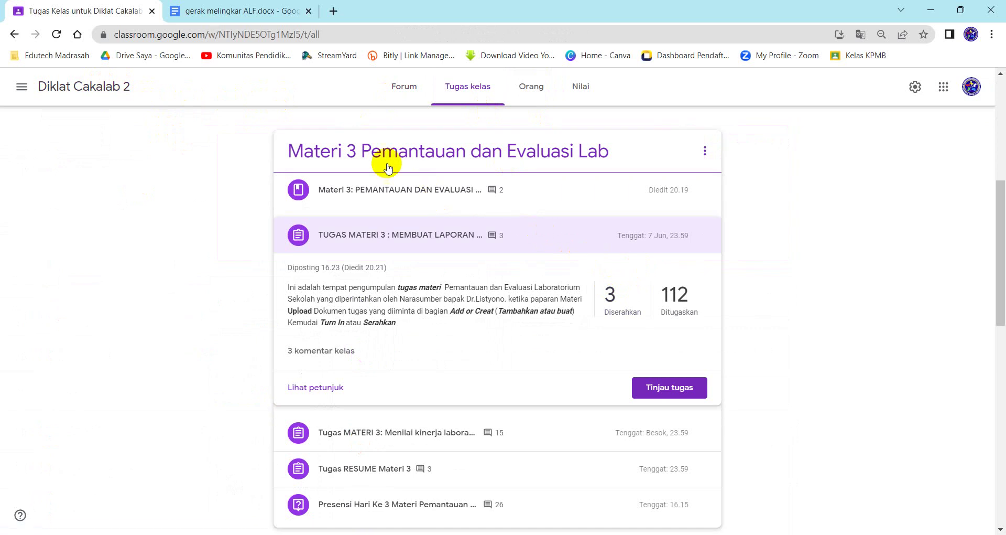
left_click(360, 240)
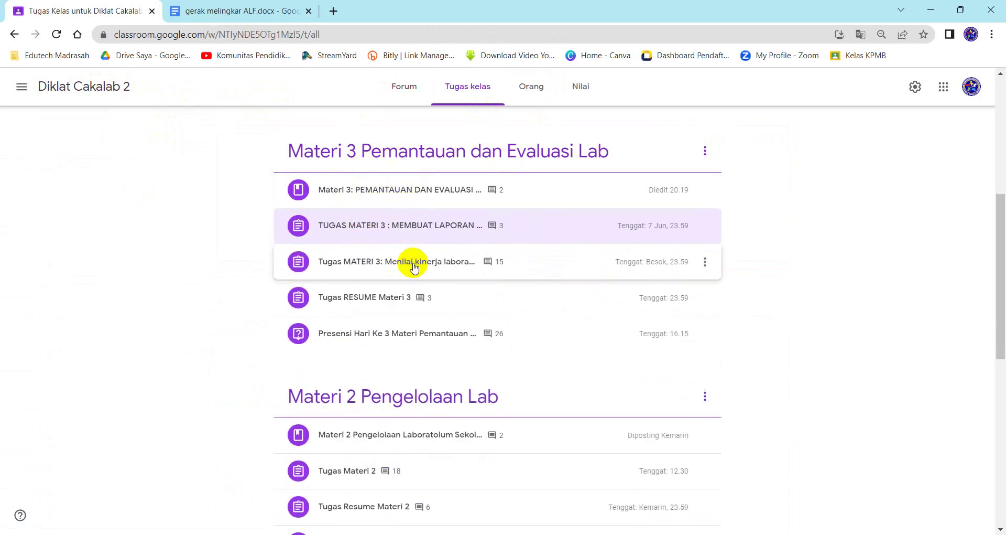
left_click(414, 267)
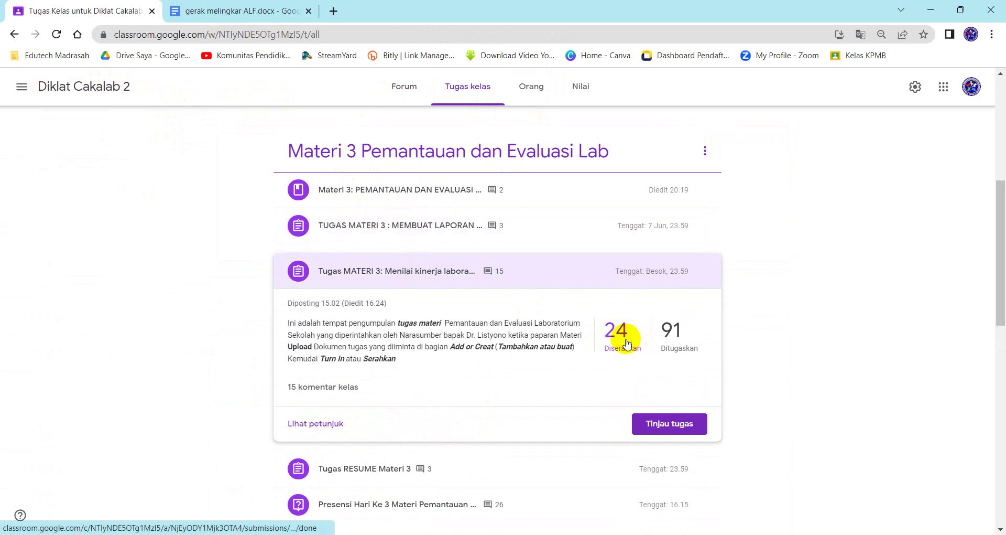
left_click(627, 343)
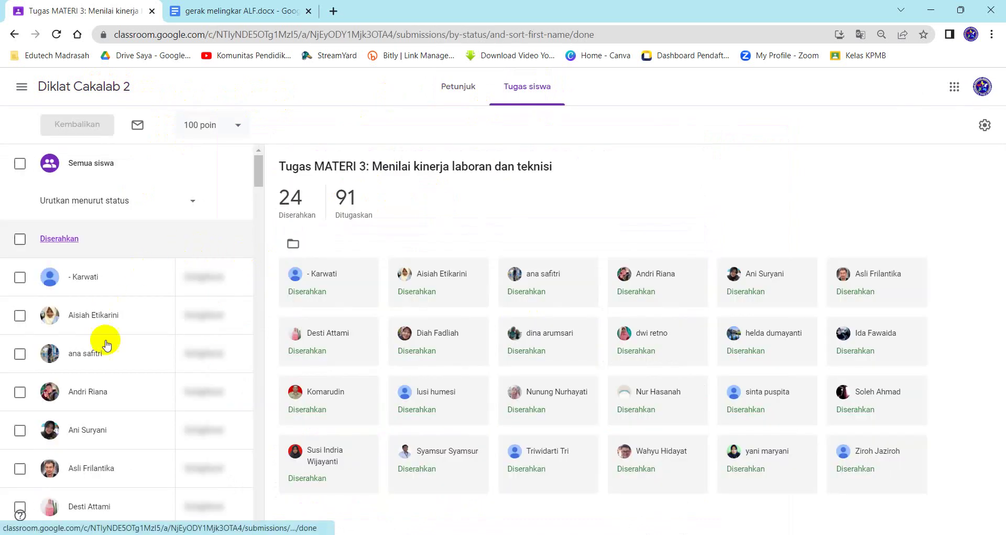
Find the participant who submitted Materi 3 Instrumen Penilaian Lab ALF and open that document for grading
scroll(86, 403, "down", 1)
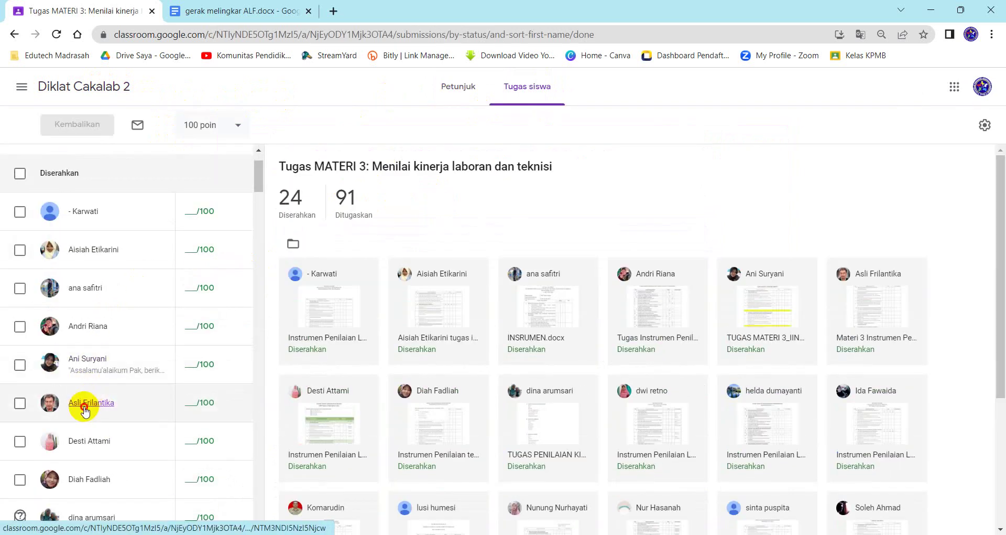
left_click(86, 407)
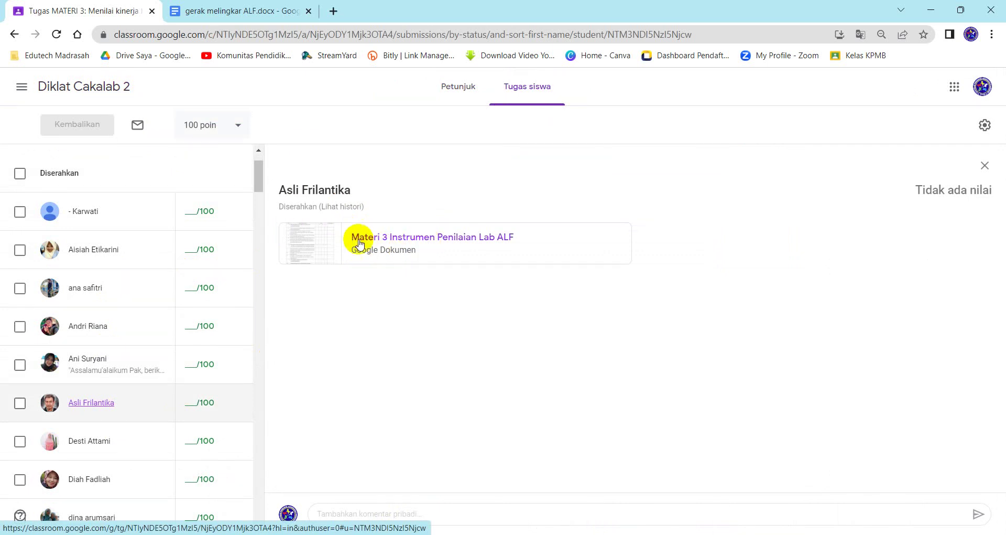
left_click(434, 242)
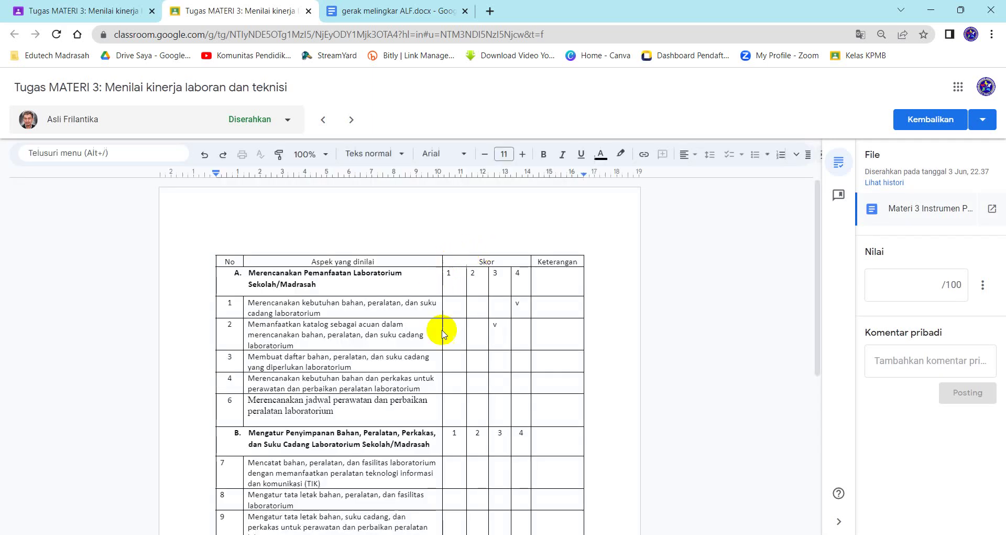
Grade the submission 90 out of 100 and return it to the student
left_click(931, 288)
type("90")
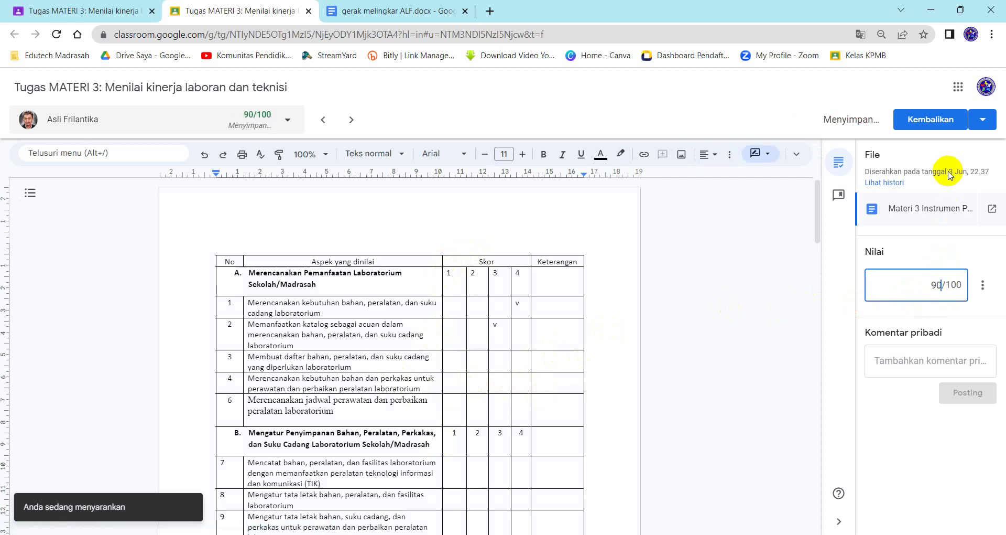
left_click(945, 124)
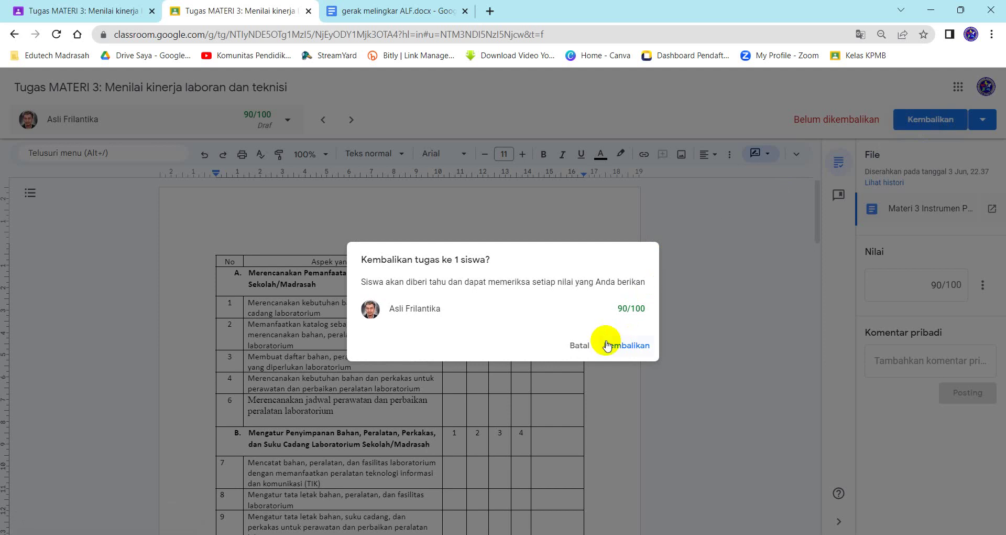
left_click(626, 346)
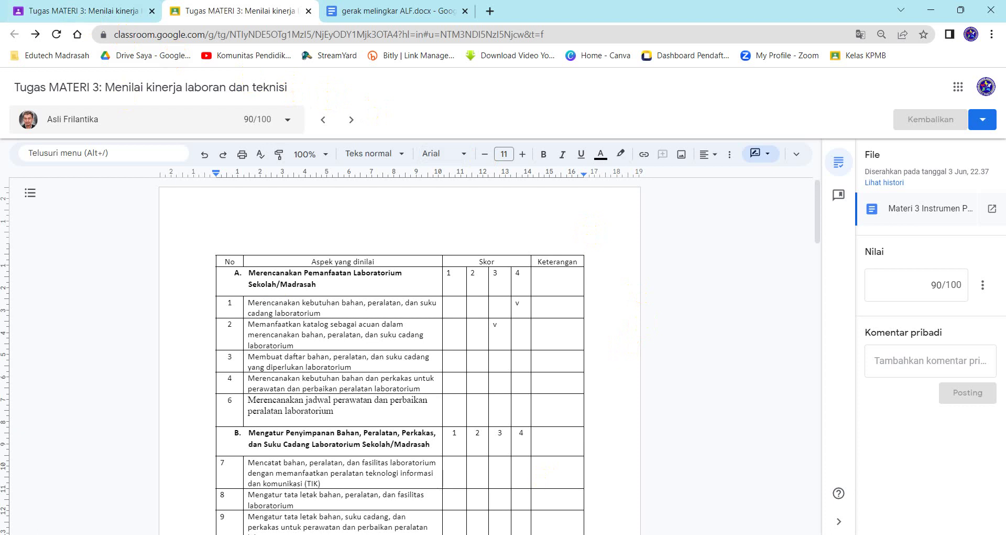
Switch to the student account's Classroom window, reload the Tugas MATERI 3 assignment page, and enlarge it to check the returned grade
key("alt+Tab")
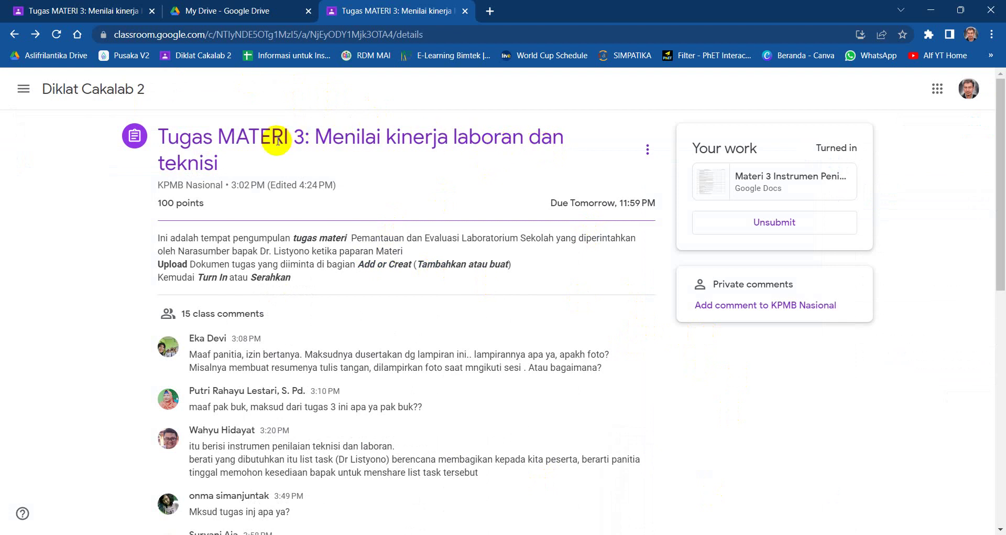
scroll(317, 347, "down", 1)
scroll(316, 348, "up", 1)
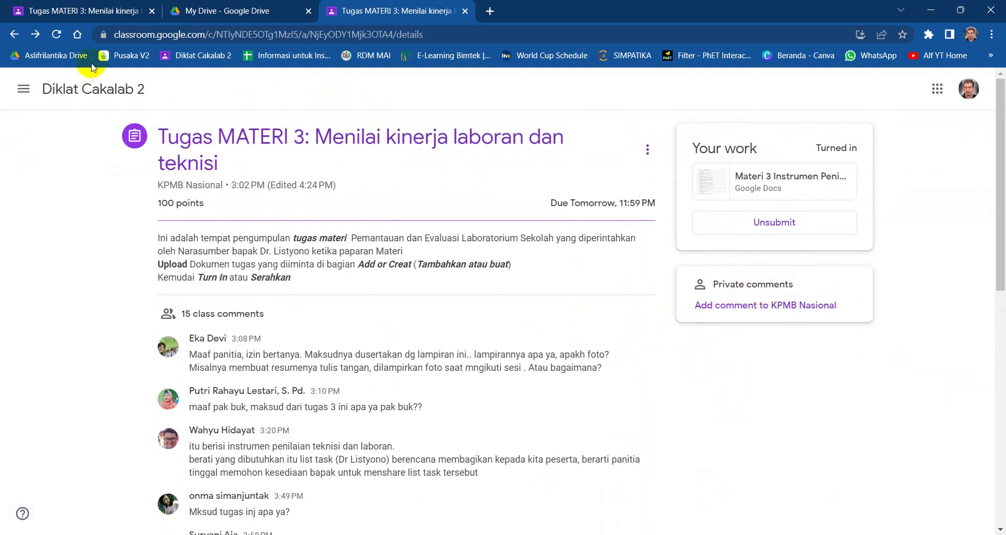
left_click(57, 34)
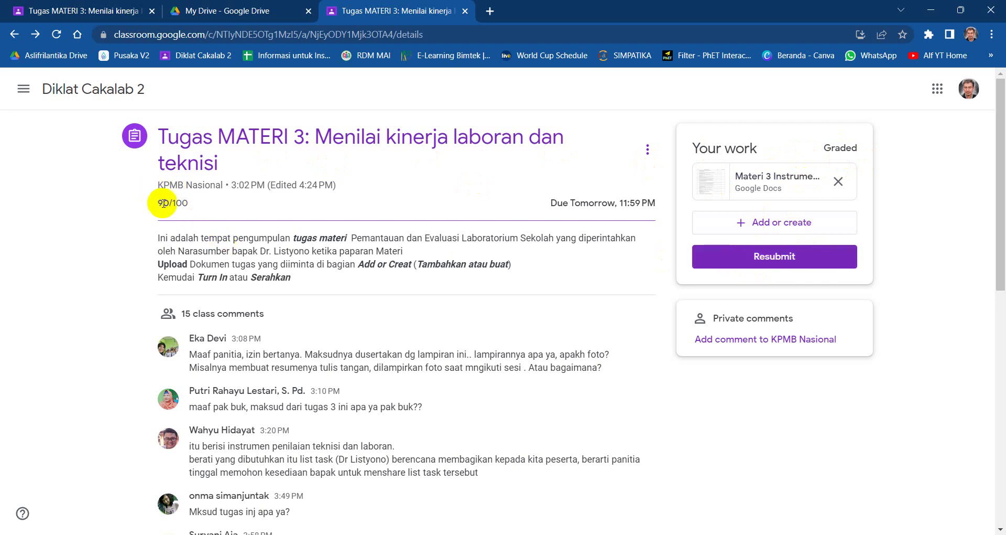
key("ctrl+plus")
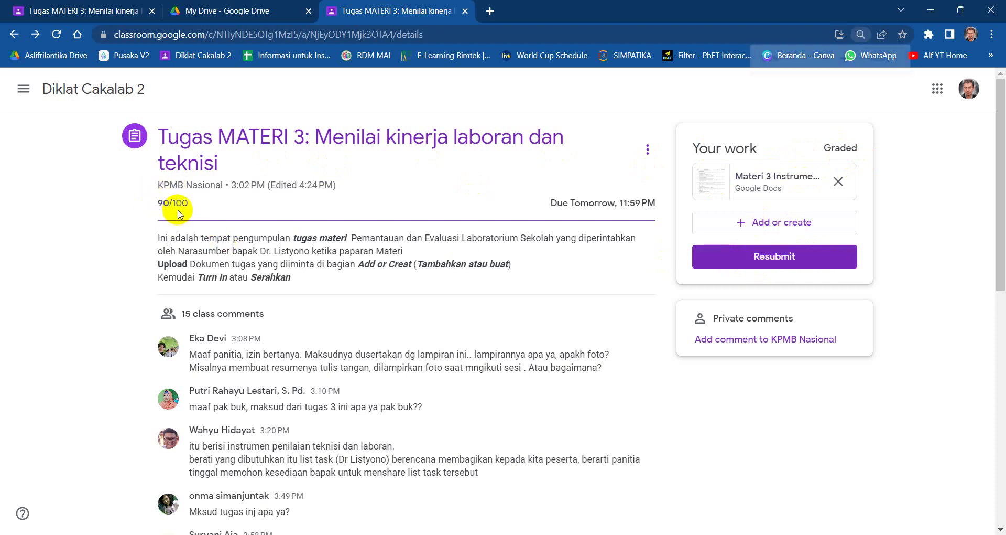
key("ctrl+plus")
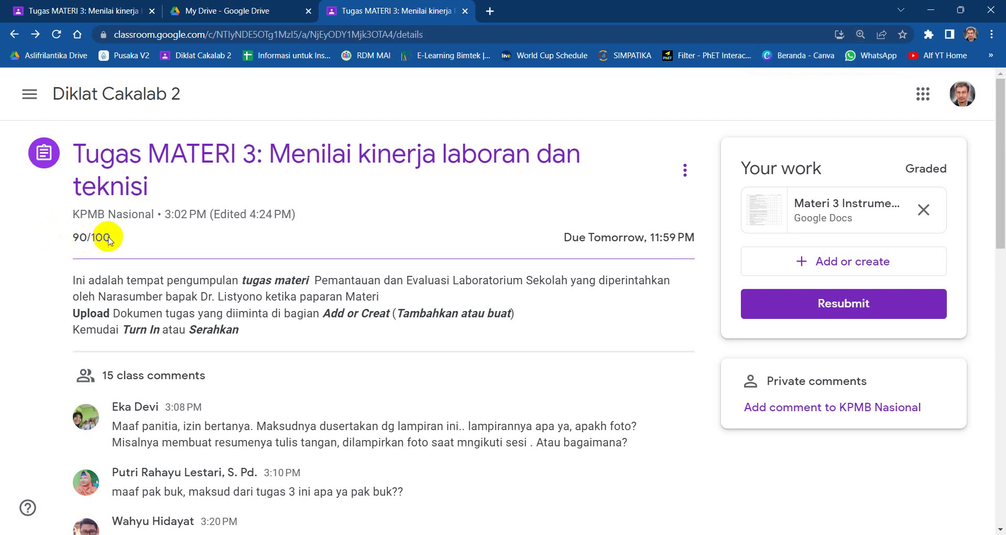
Switch to My Drive in the student's Google Drive
left_click(227, 13)
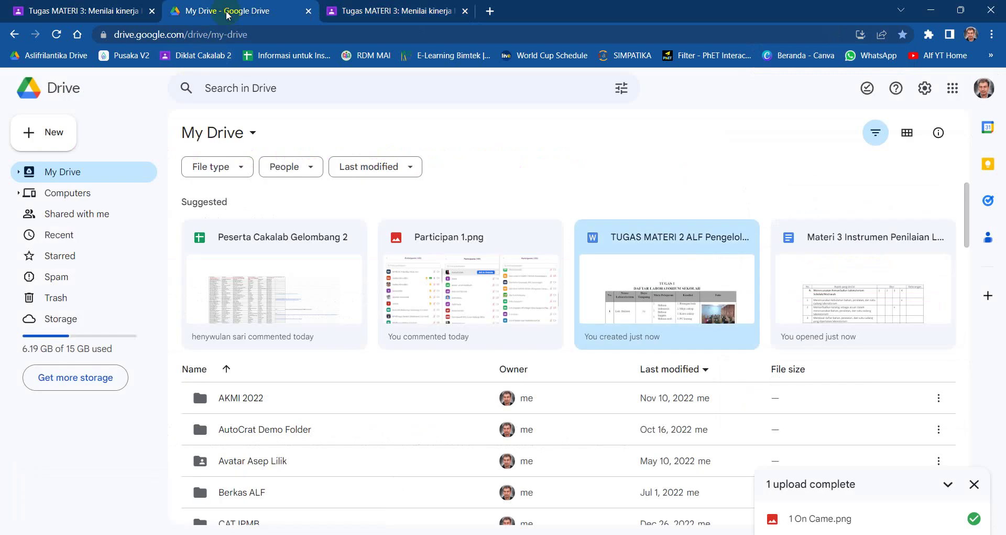